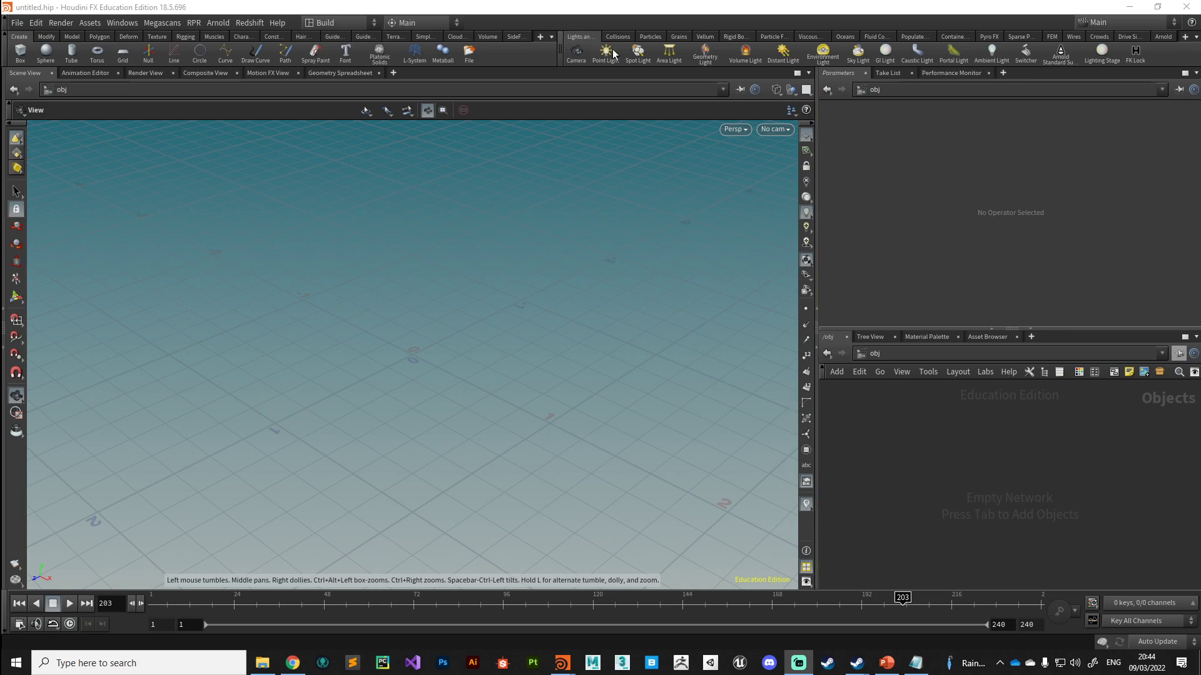
Switch to the composite image viewer and place a File node in the obj network
left_click(210, 72)
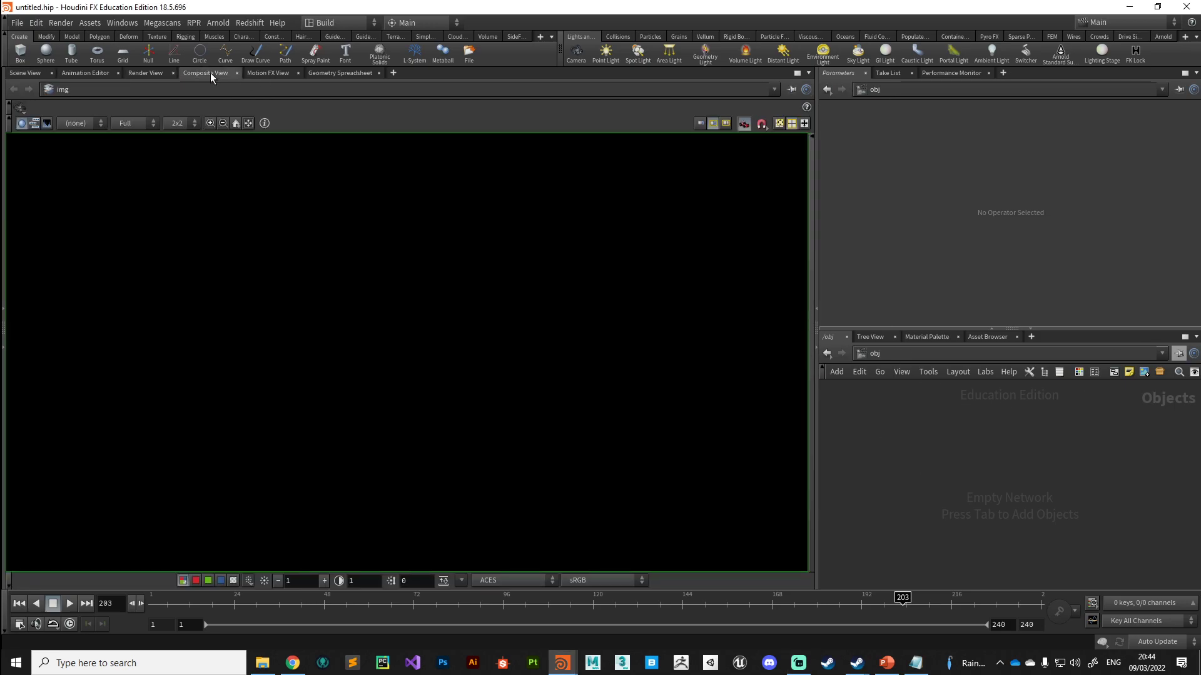
key("Tab")
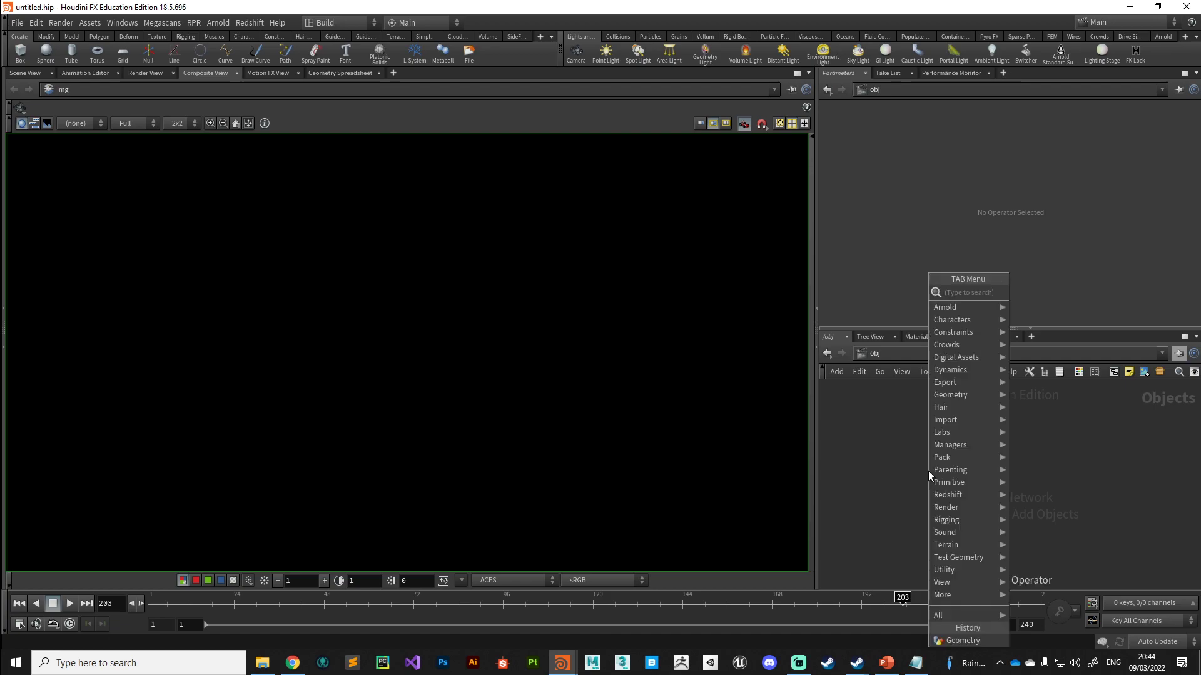
type("file")
key("Return")
left_click(928, 471)
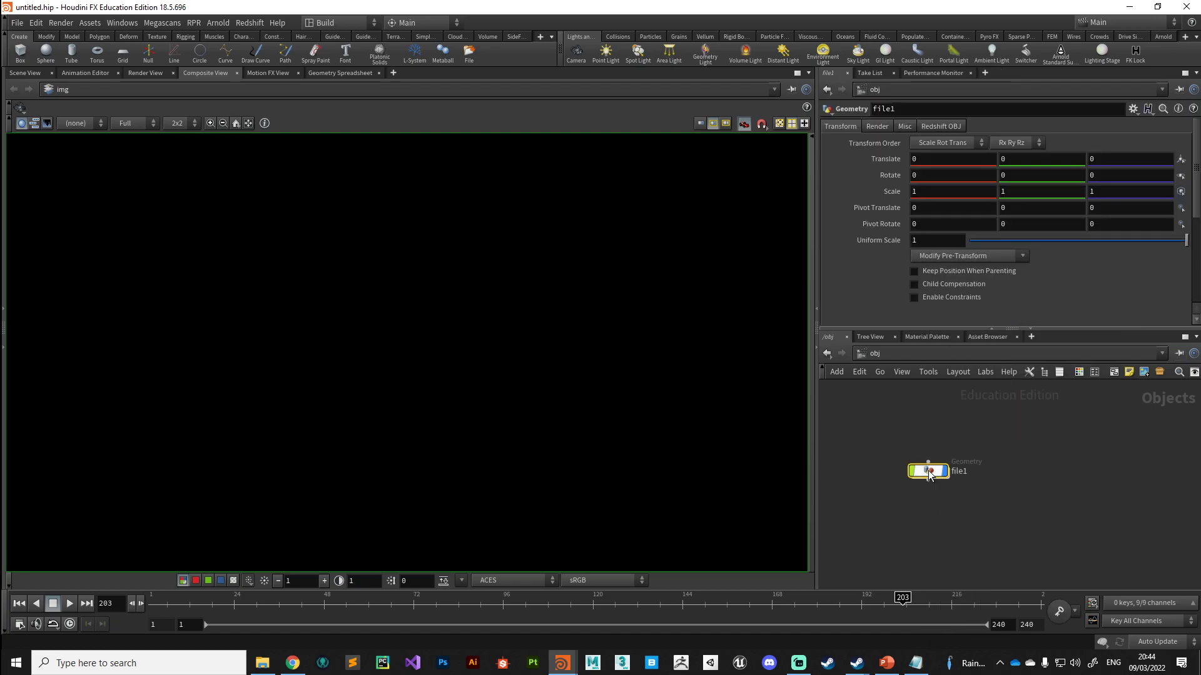
Delete the stray file1 geo node from the obj network
double_click(929, 471)
left_click(876, 355)
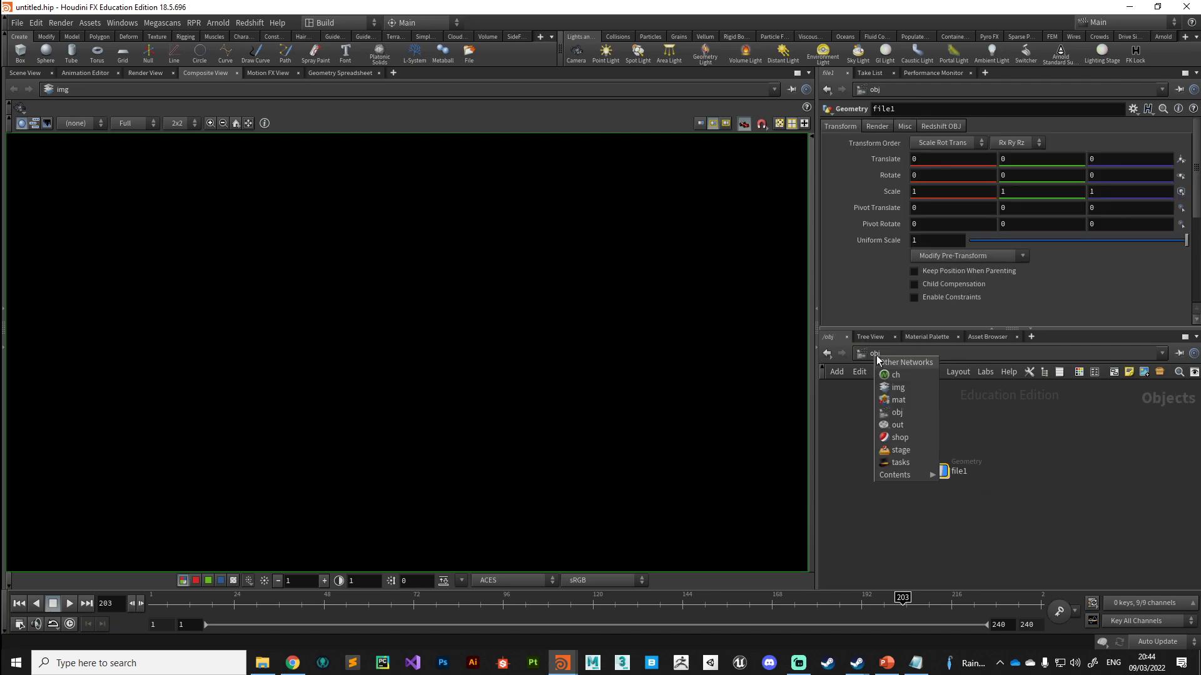
key("Delete")
Switch the network path to the img compositing context and call up the node menu
left_click(892, 354)
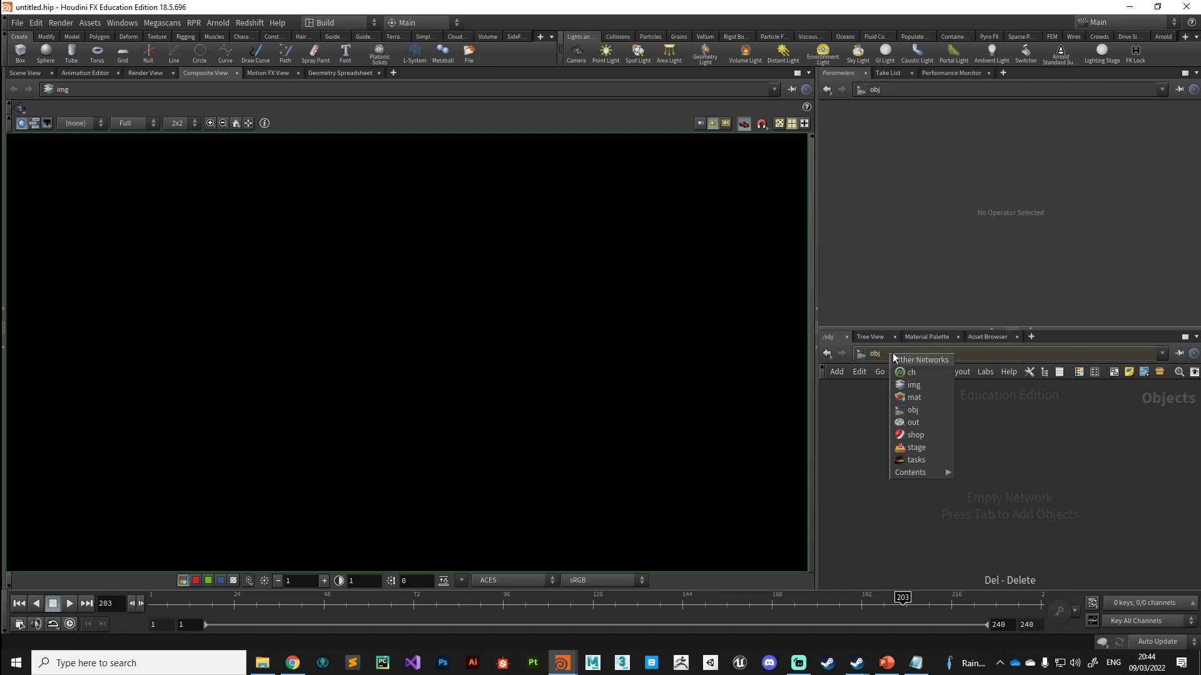
left_click(917, 385)
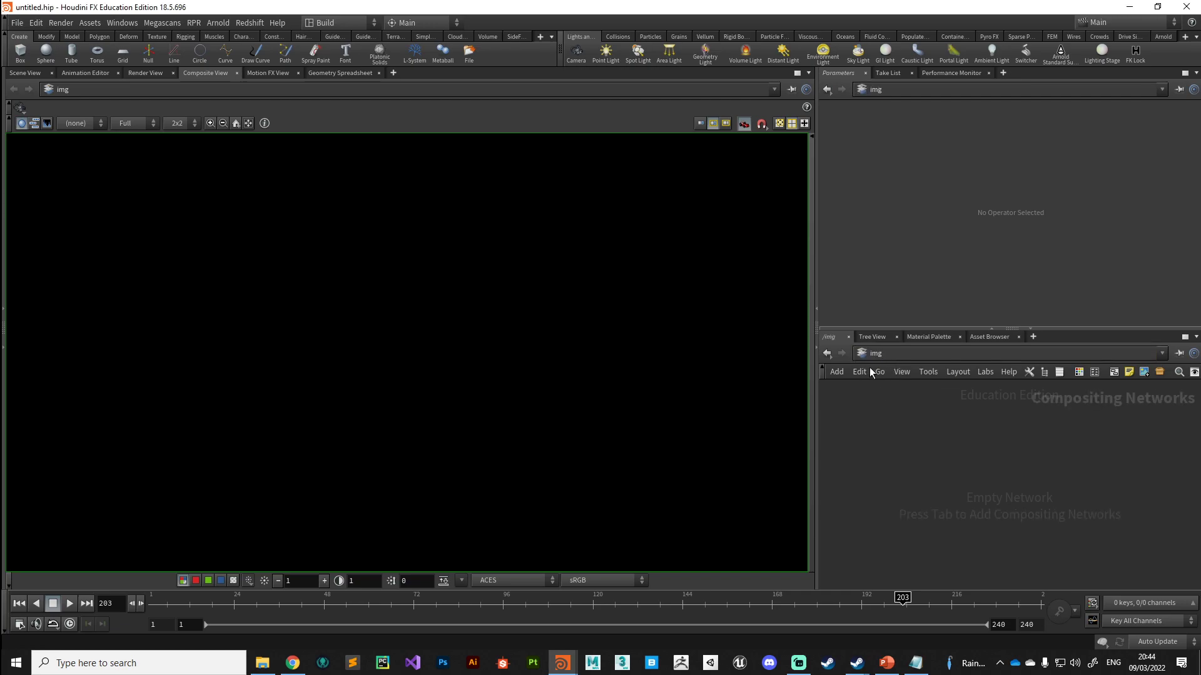
key("Tab")
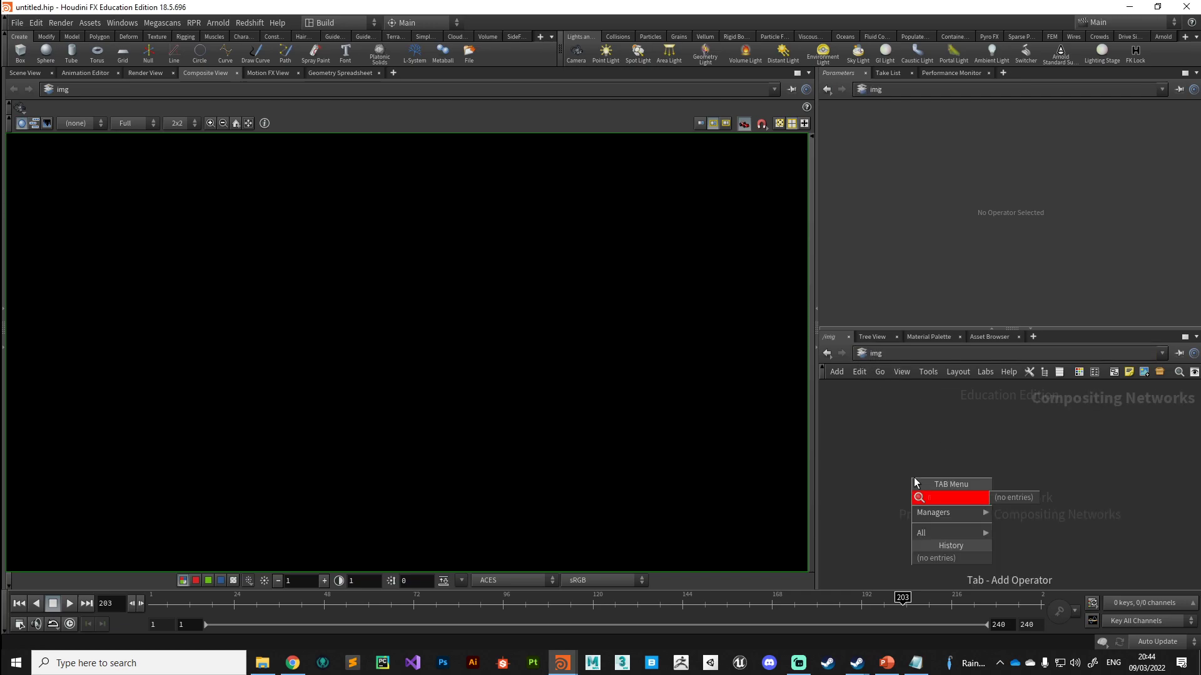
key("Escape")
key("Tab")
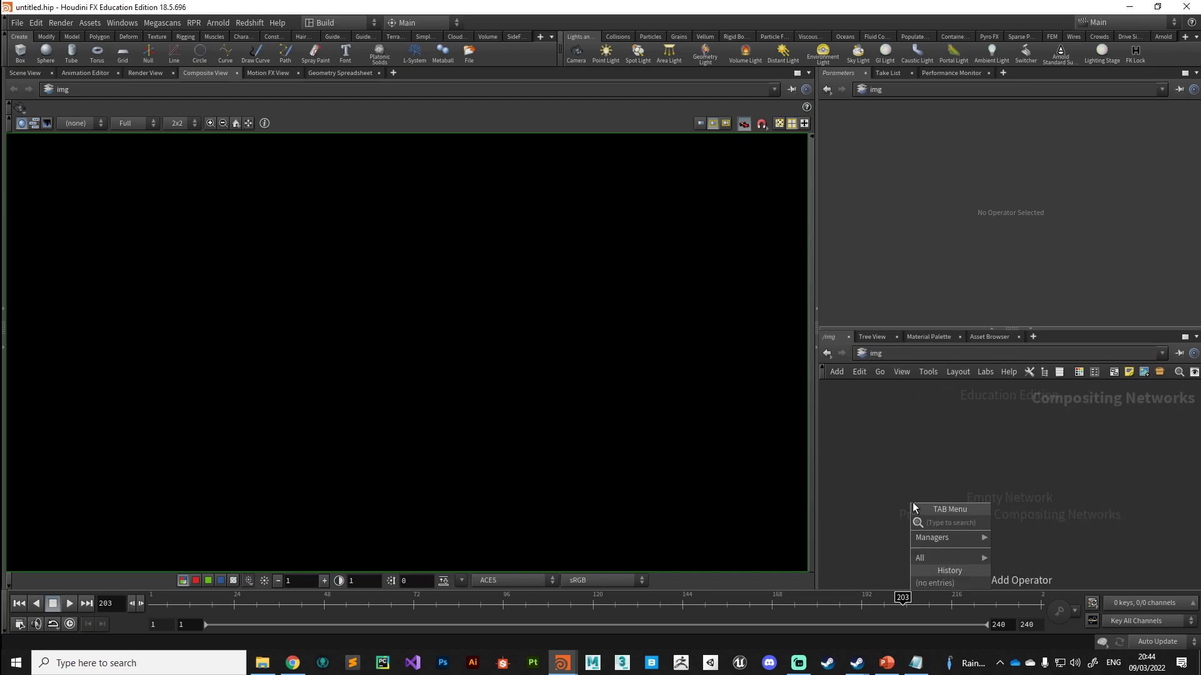
Add an Image Network node, img1, from Managers and go inside it
mouse_move(939, 539)
left_click(1011, 538)
left_click(928, 482)
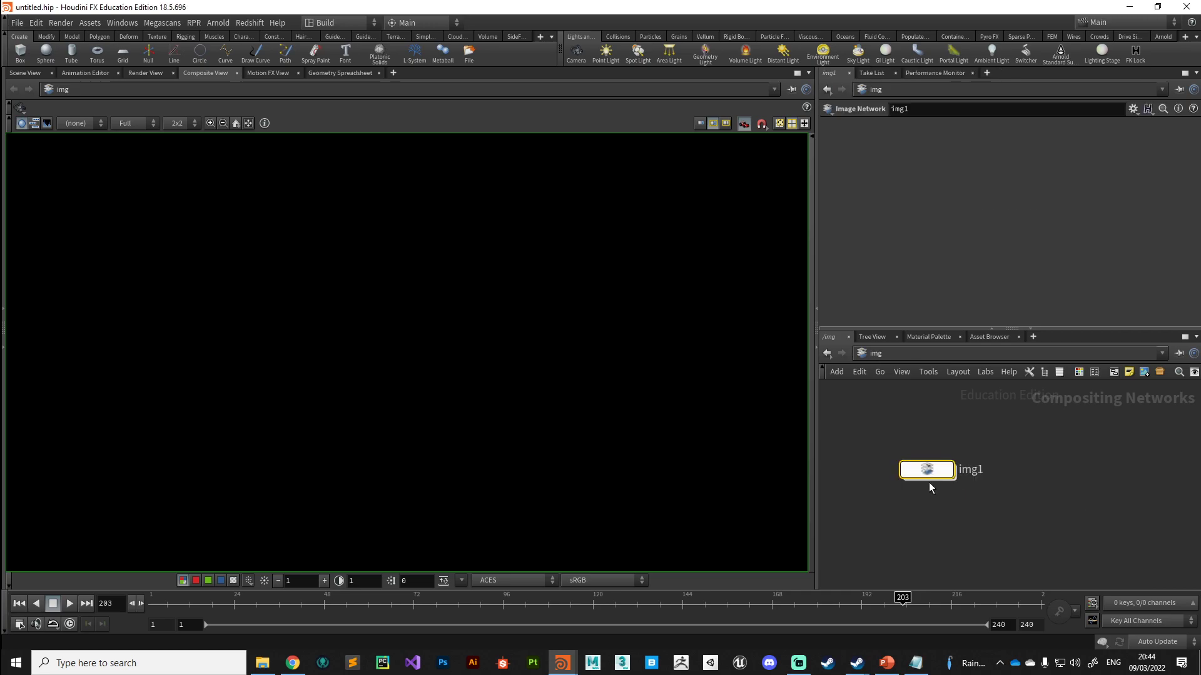
double_click(936, 474)
Create a File COP, AutumnForest_exr, inside img1 loading the Autumn Forest.exr HDR
key("Tab")
type("file")
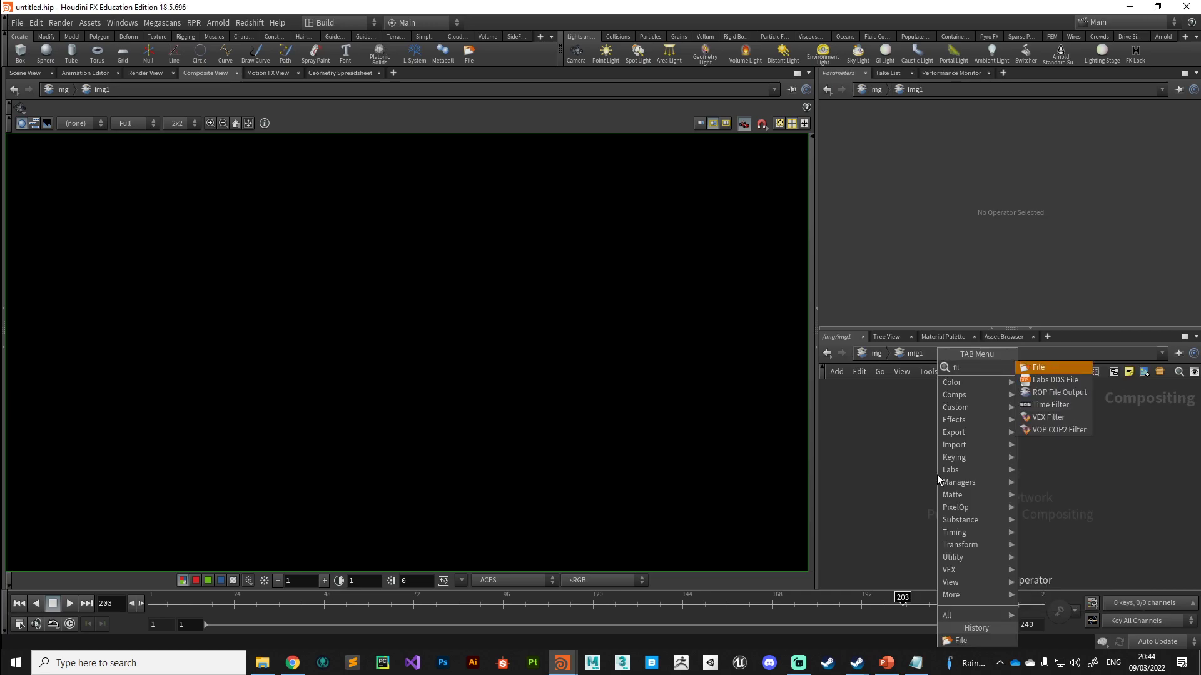
key("Return")
left_click(937, 475)
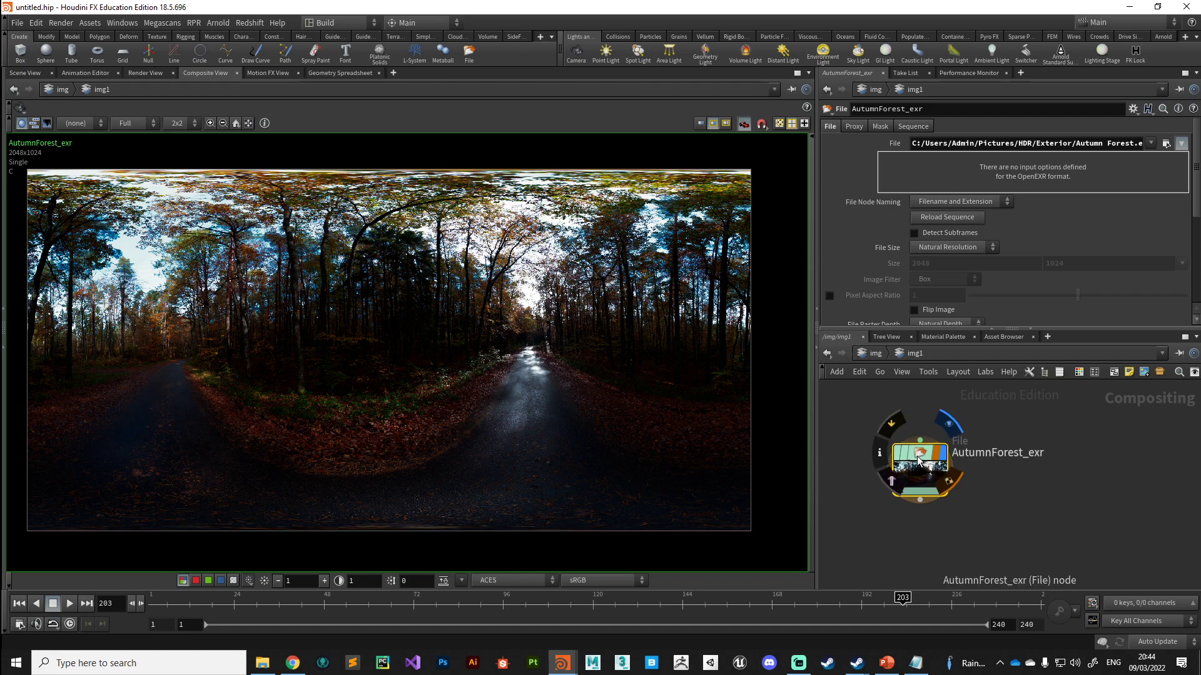
middle_click_drag(853, 442, 881, 424)
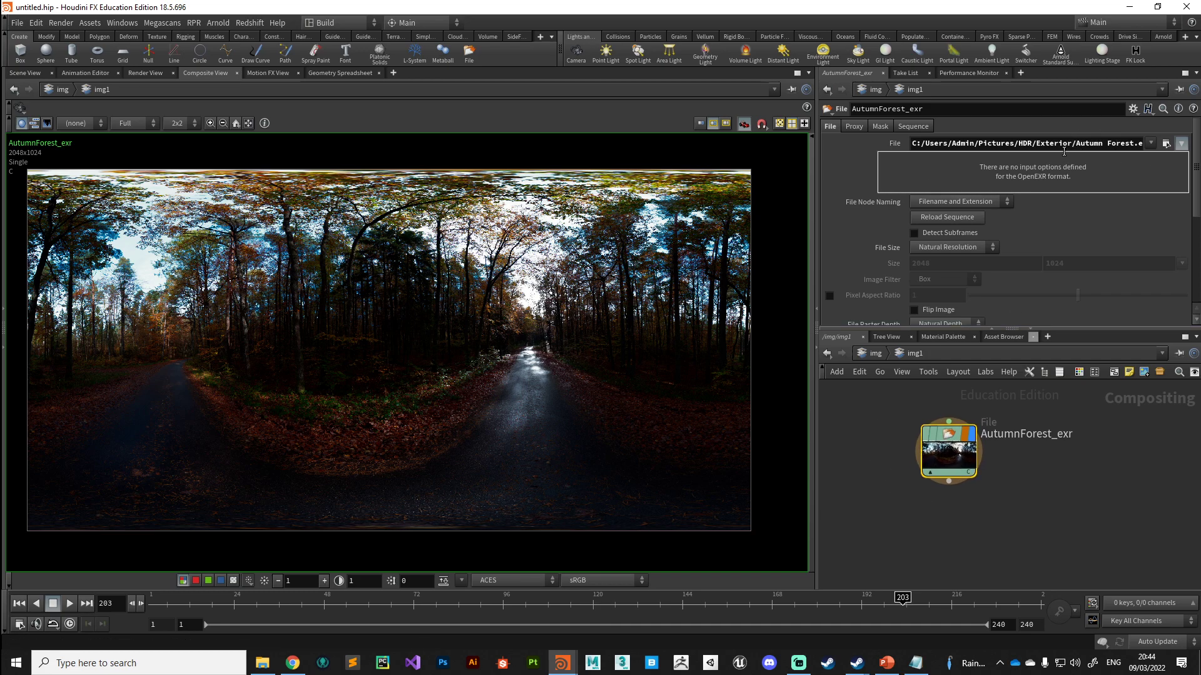
left_click_drag(1064, 151, 1145, 144)
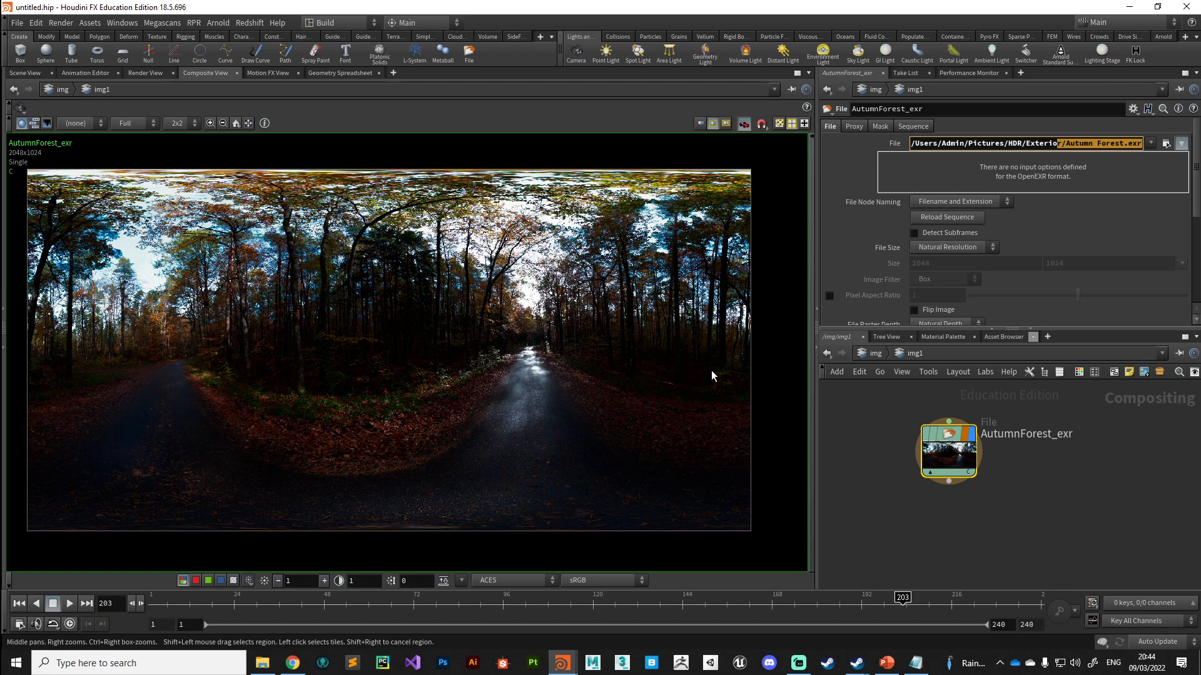
left_click(1113, 143)
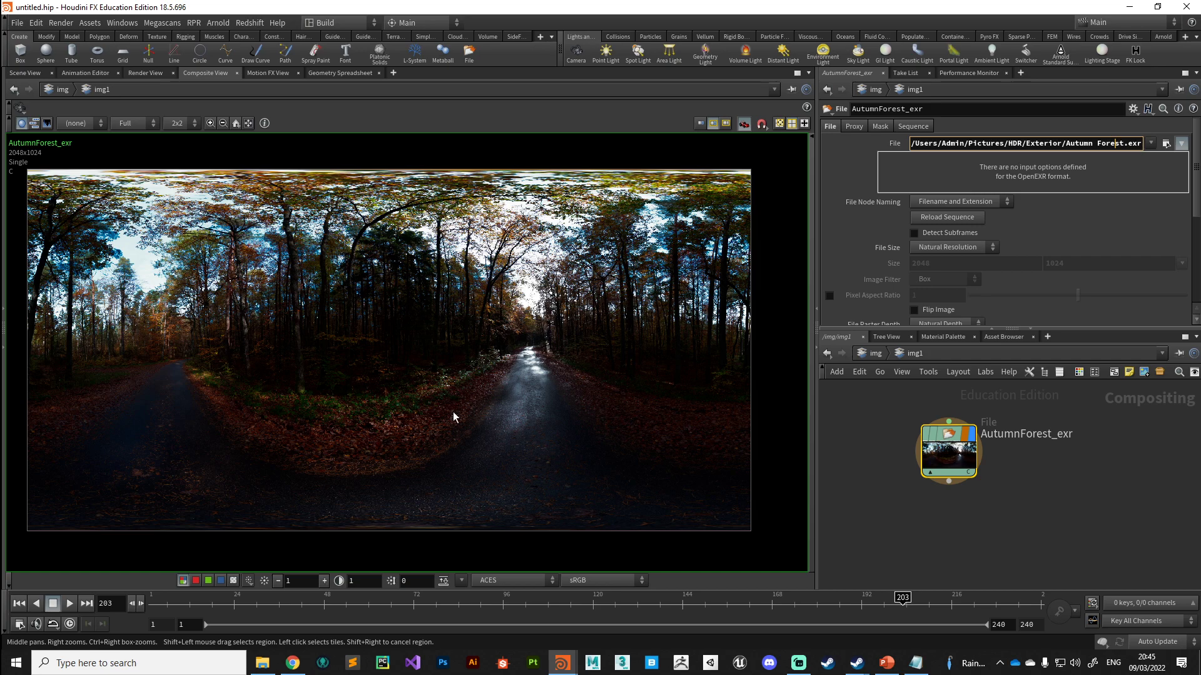
left_click_drag(949, 433, 889, 407)
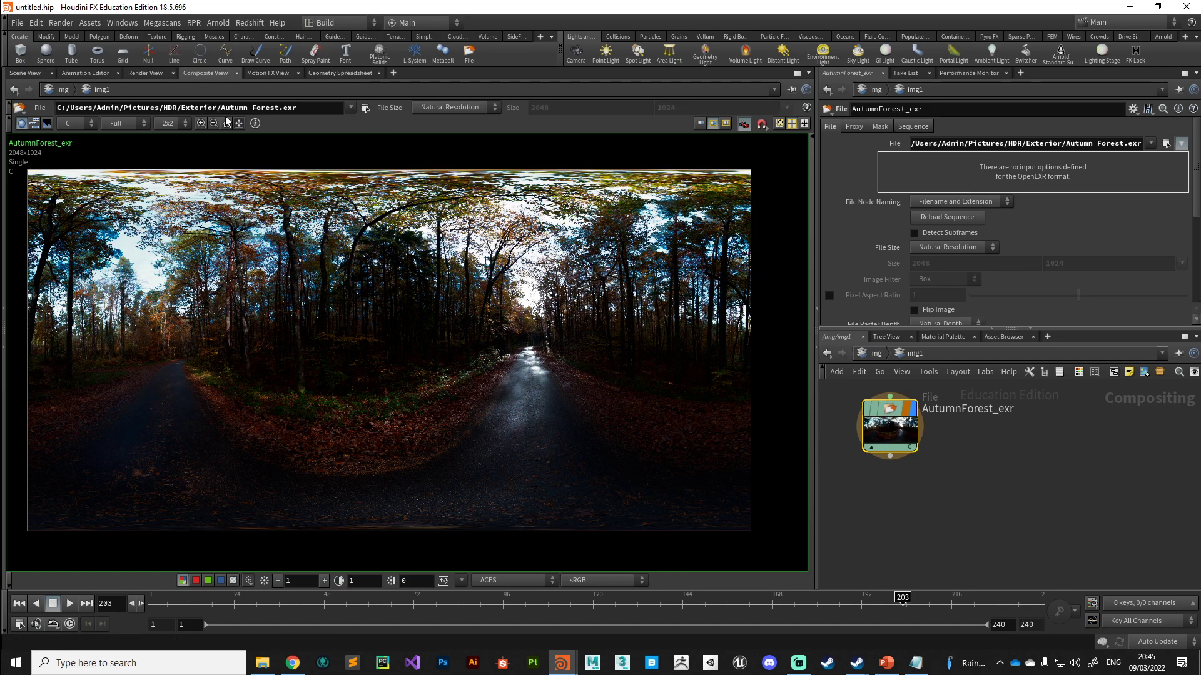
left_click_drag(891, 415, 895, 427)
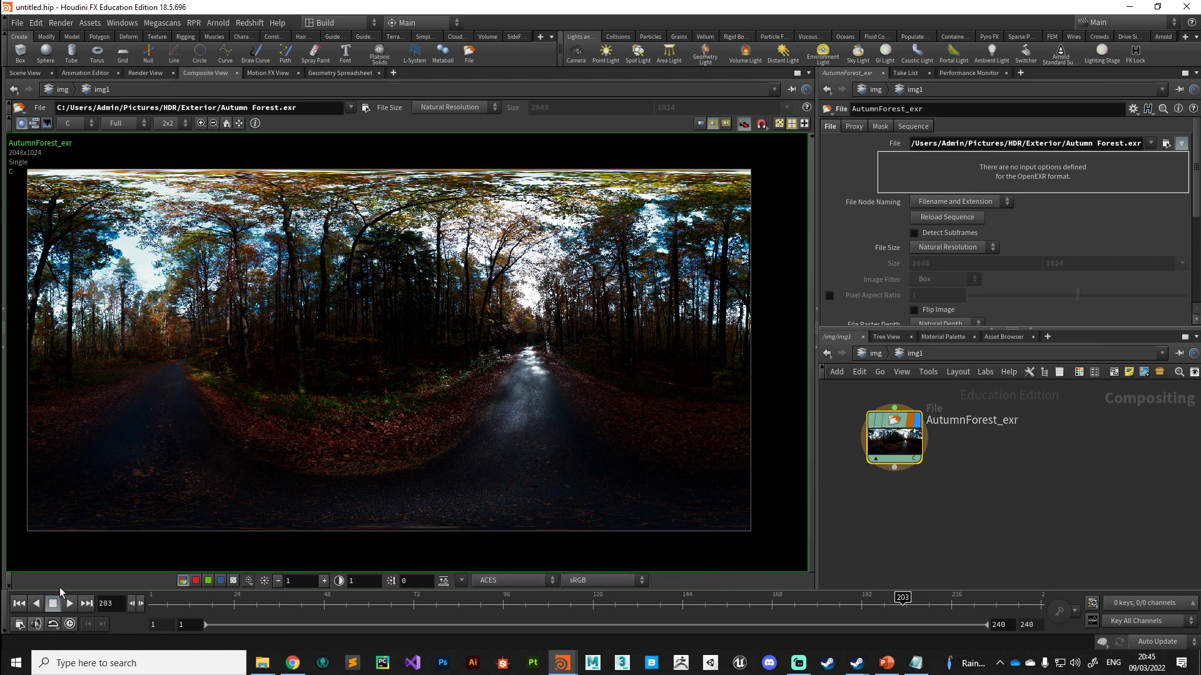
left_click(529, 581)
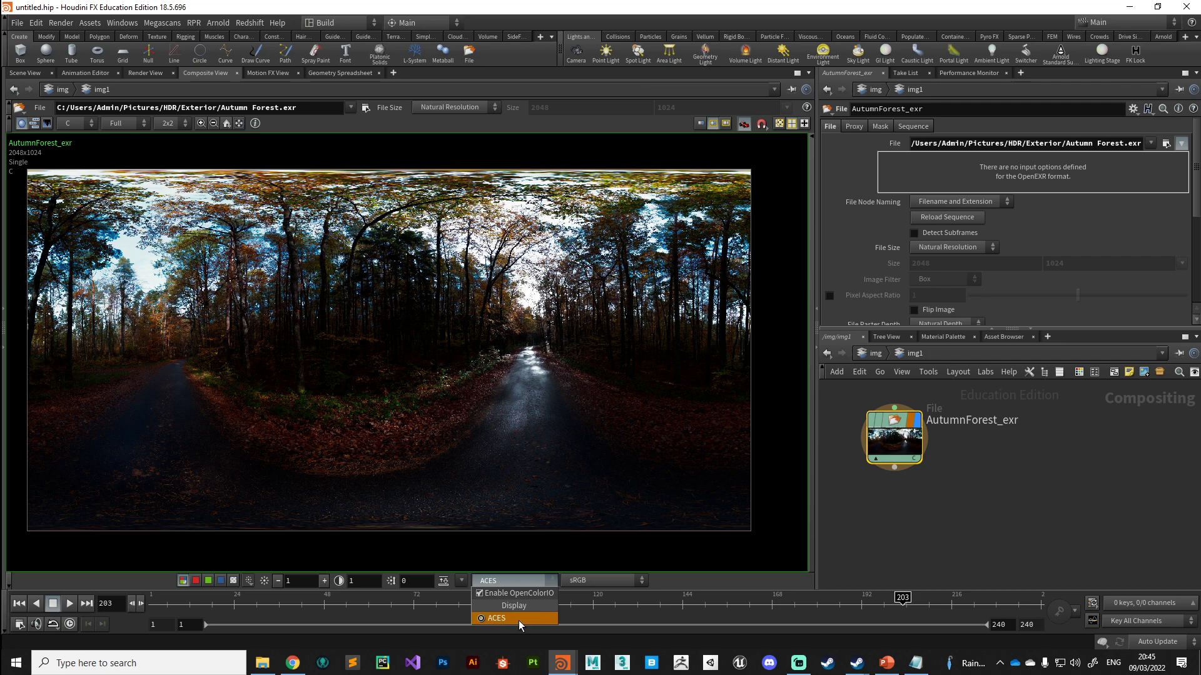
left_click(499, 581)
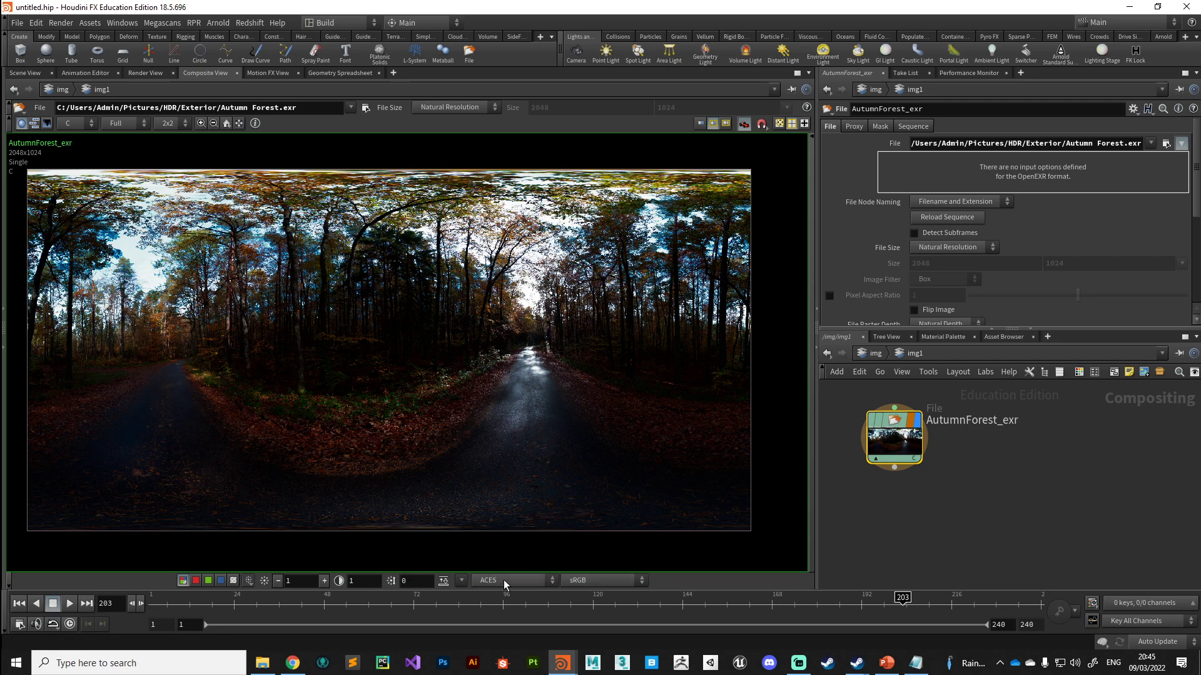
left_click(516, 580)
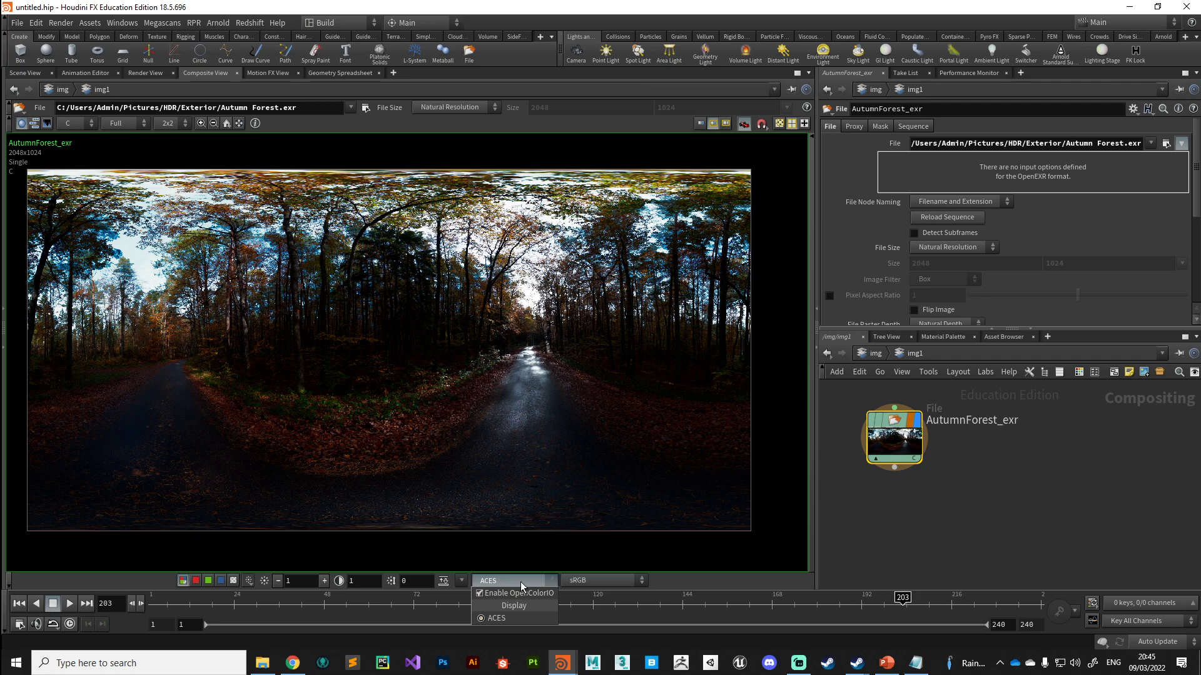
left_click(520, 582)
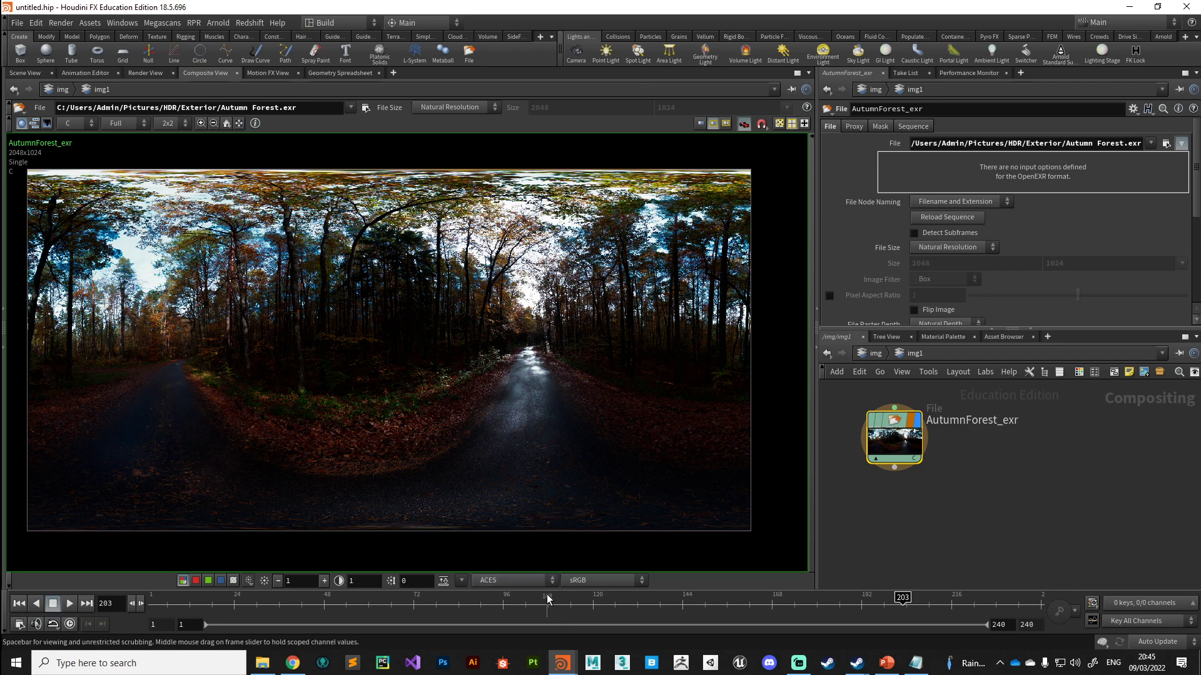
Compare the forest image repeatedly under the Rec.709 and sRGB view transforms
left_click(612, 586)
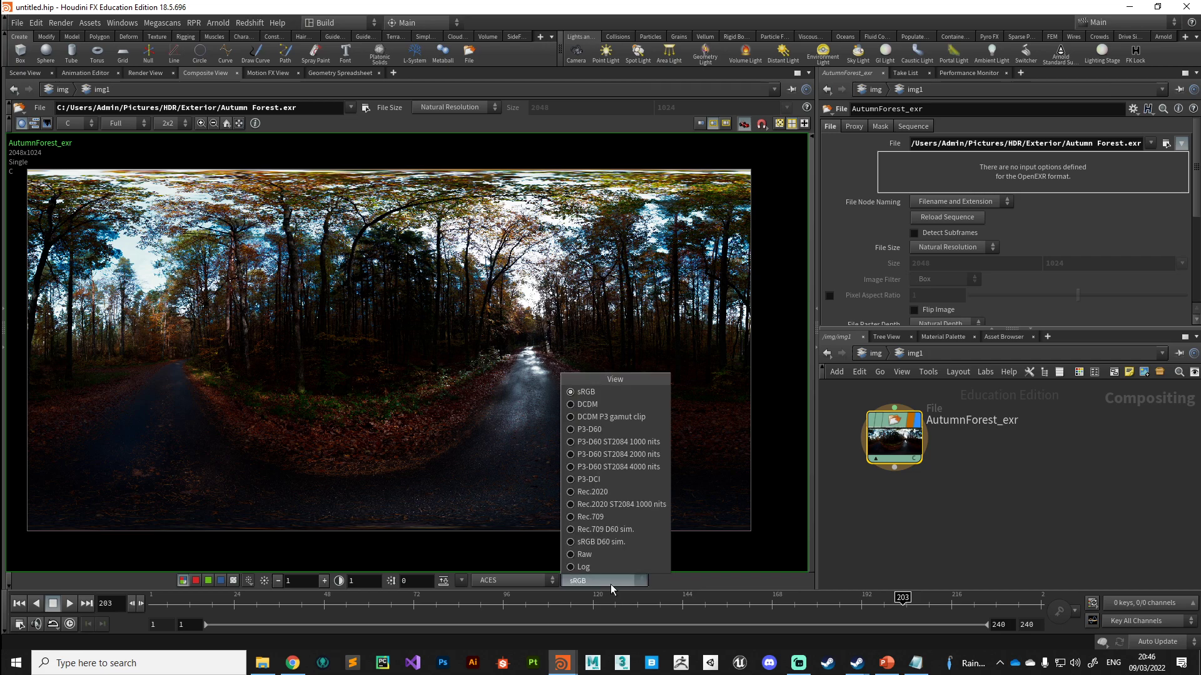
left_click(608, 518)
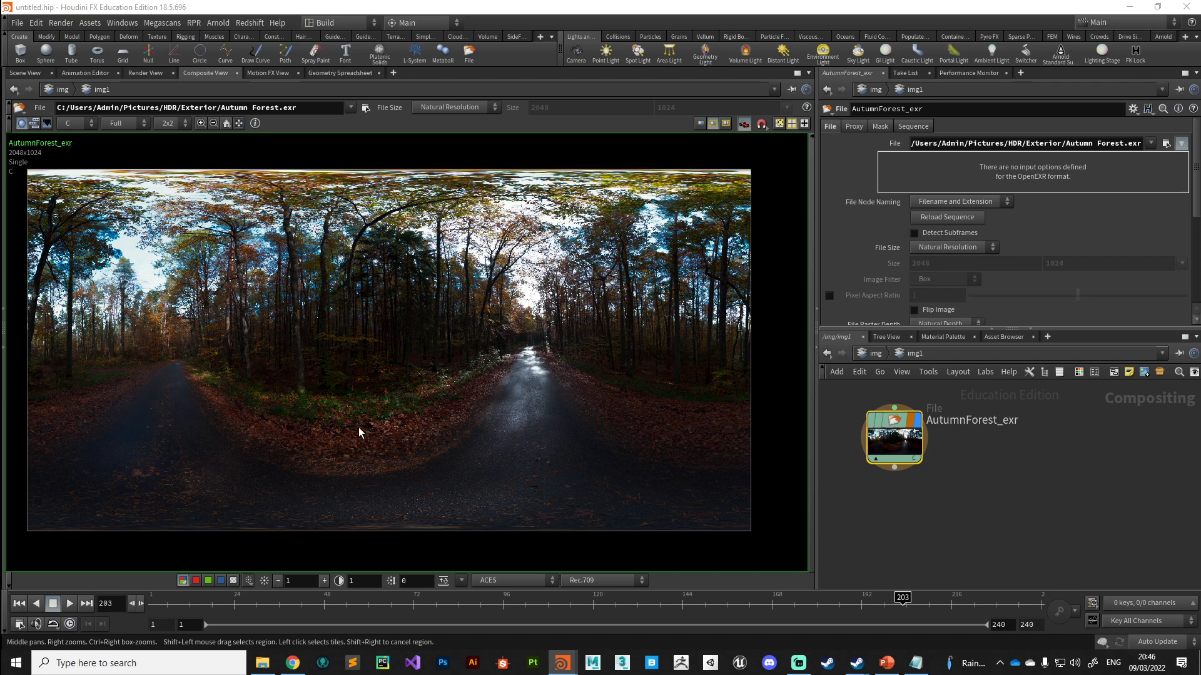
left_click(594, 579)
left_click(574, 392)
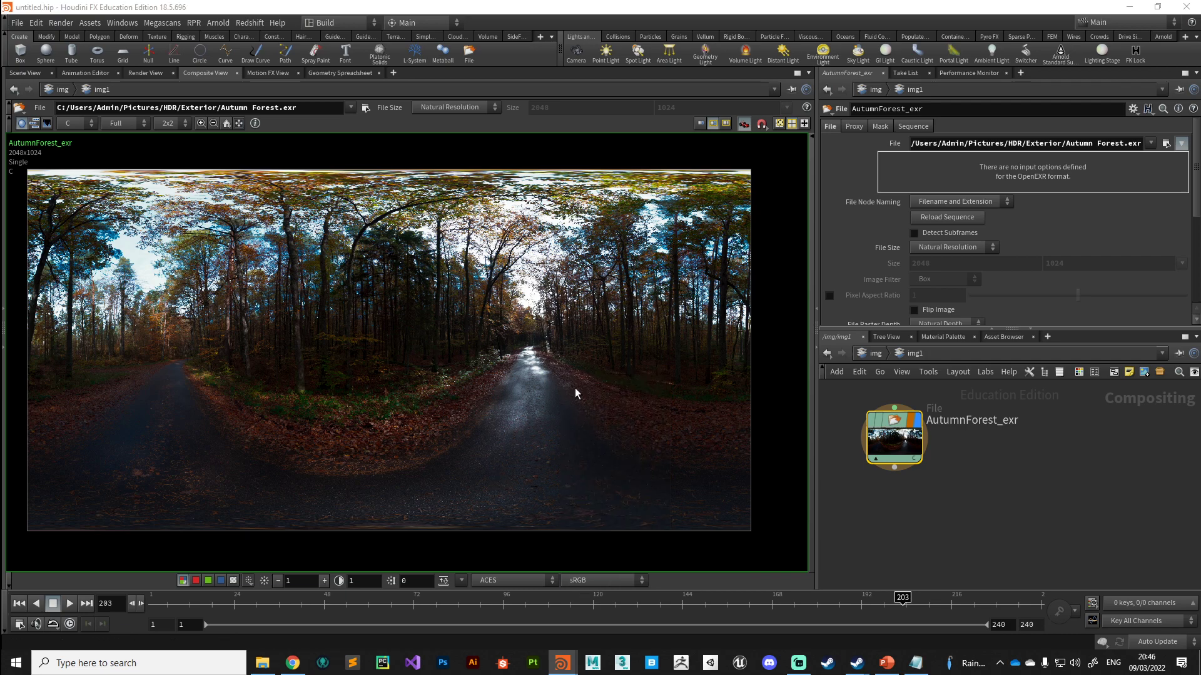
left_click(589, 581)
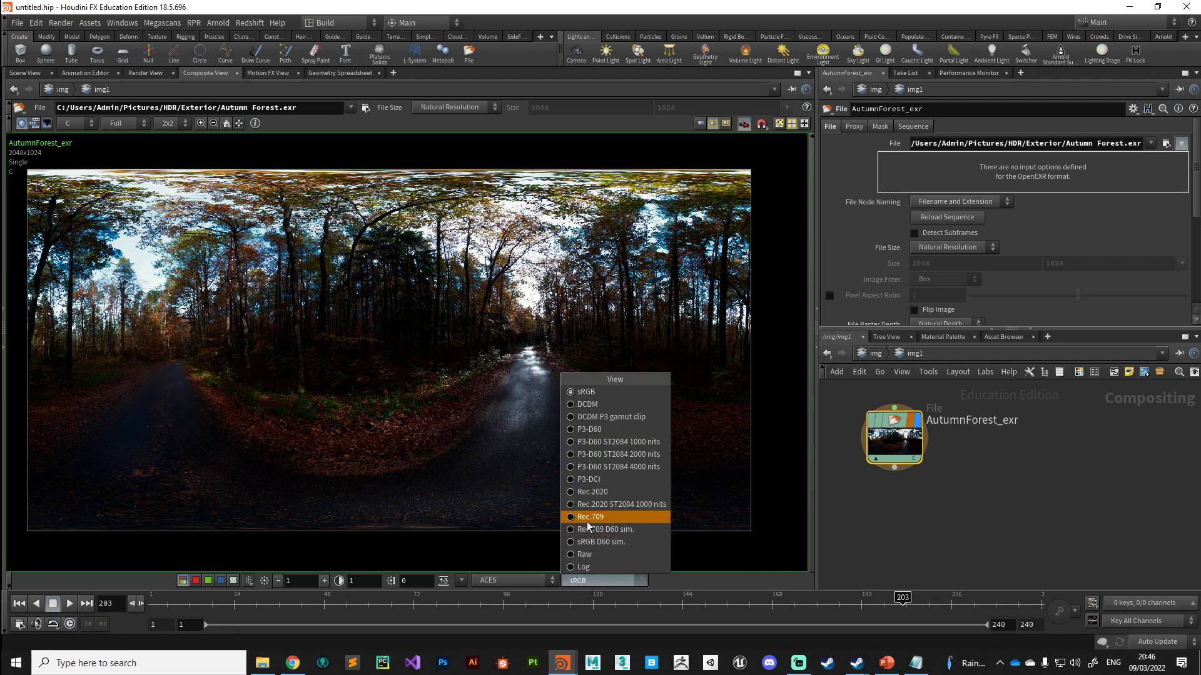
left_click(586, 521)
left_click(588, 581)
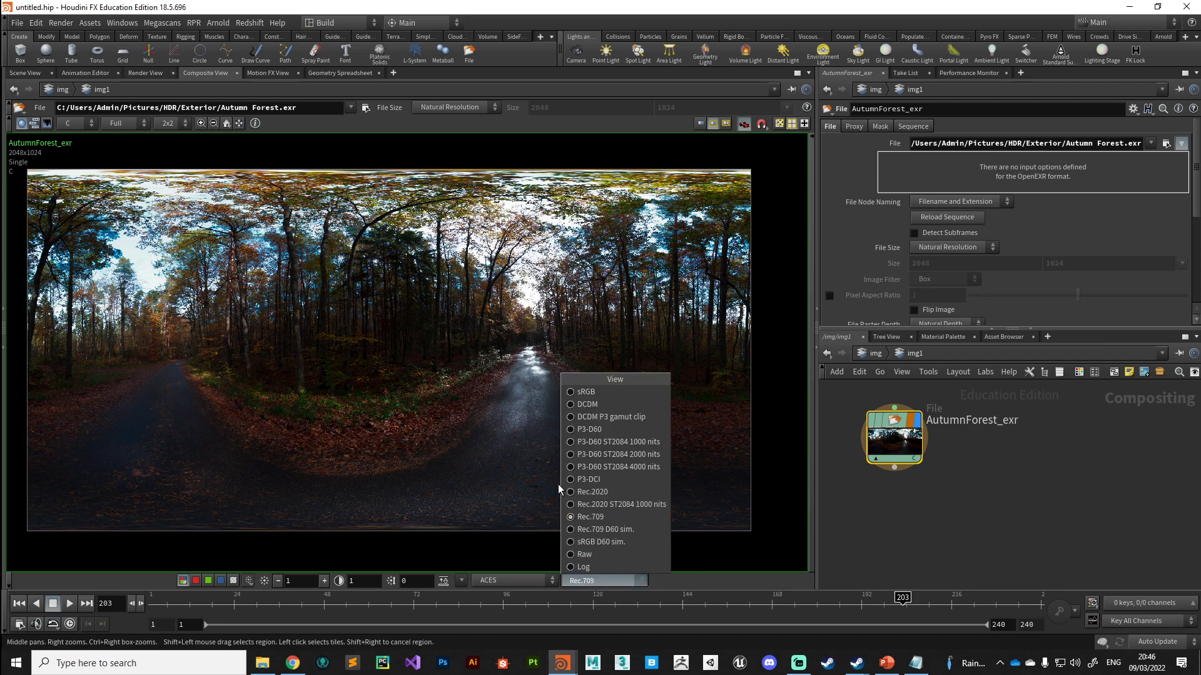
left_click(572, 394)
left_click(588, 581)
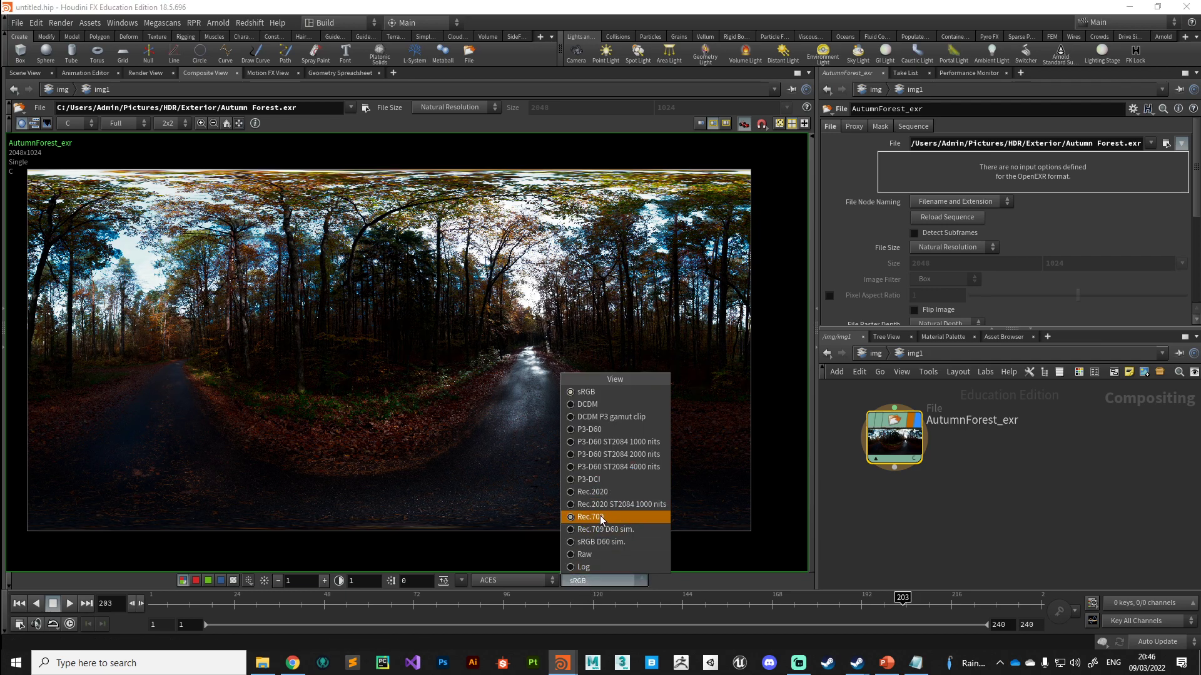
left_click(599, 515)
left_click(598, 581)
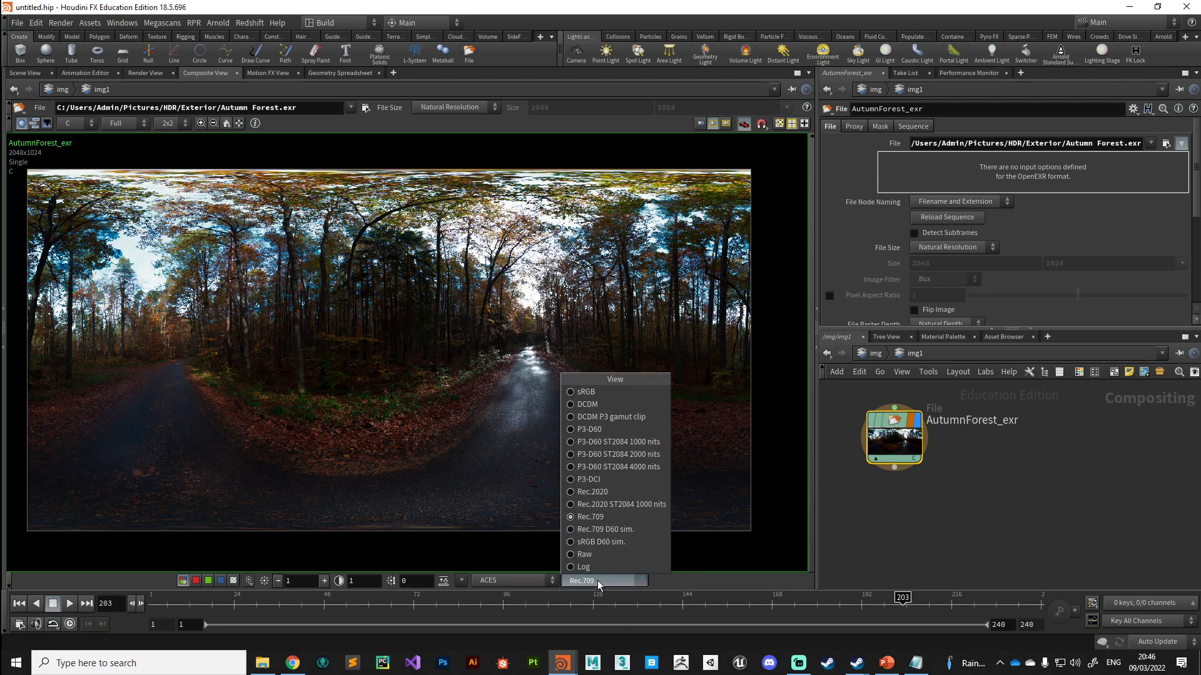
left_click(581, 396)
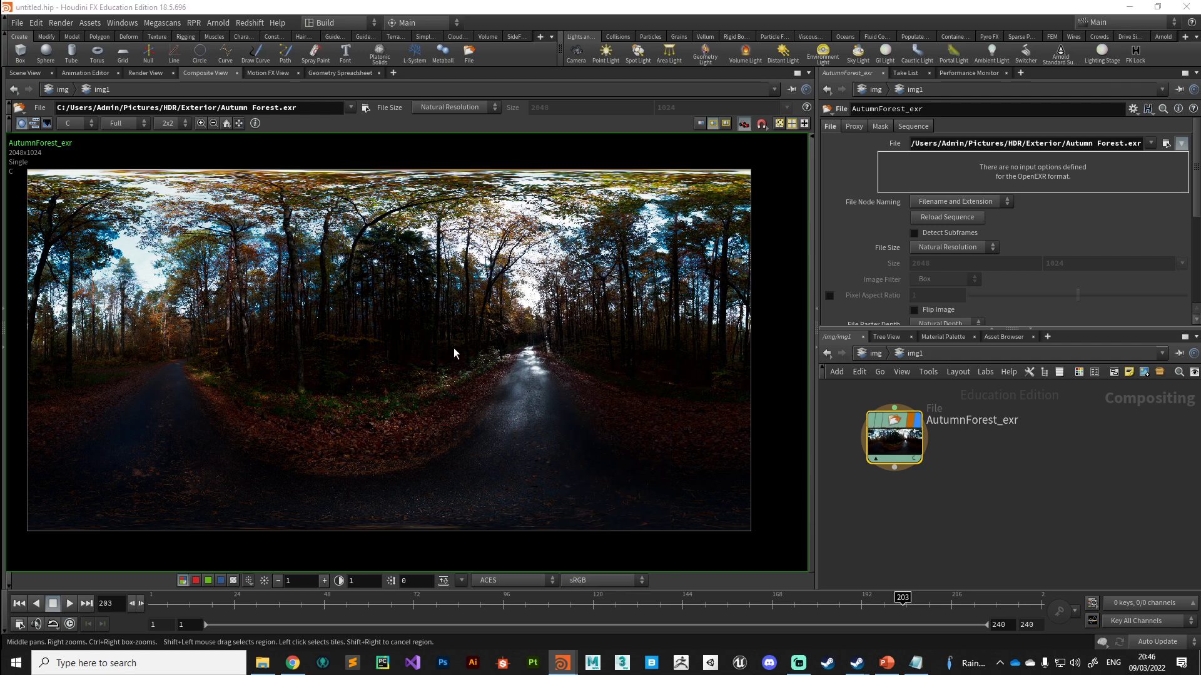
Cycle the ACES view through Rec.709 and Rec.2020, ending on sRGB
left_click(591, 581)
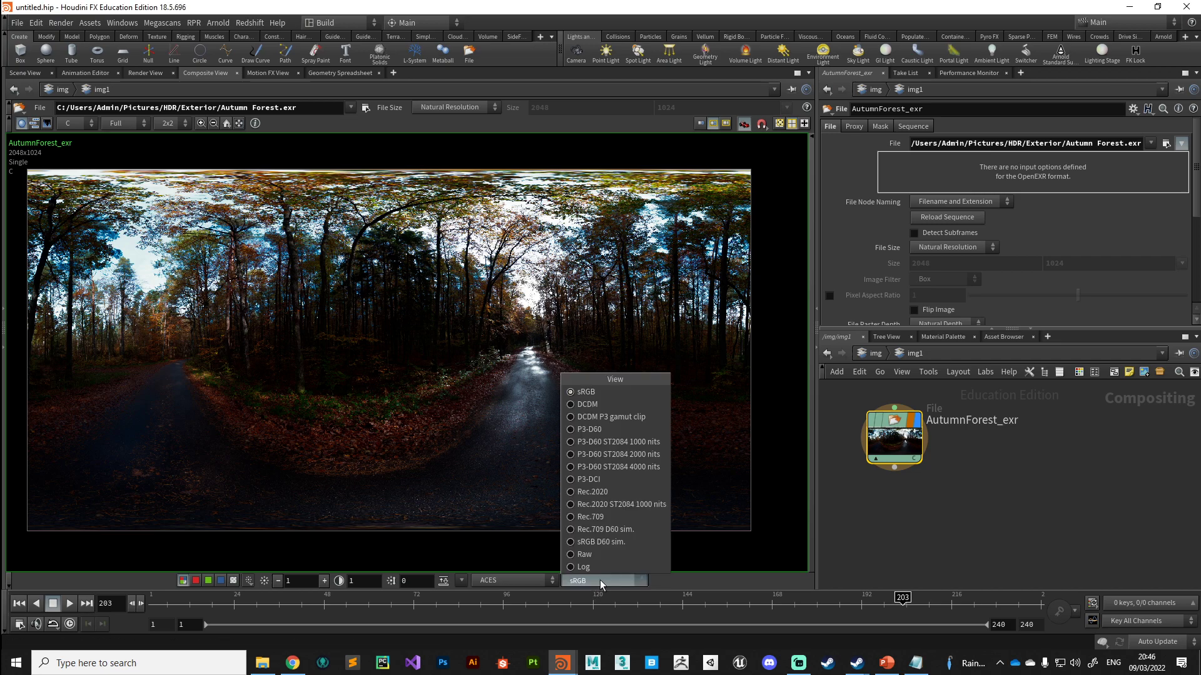
left_click(599, 516)
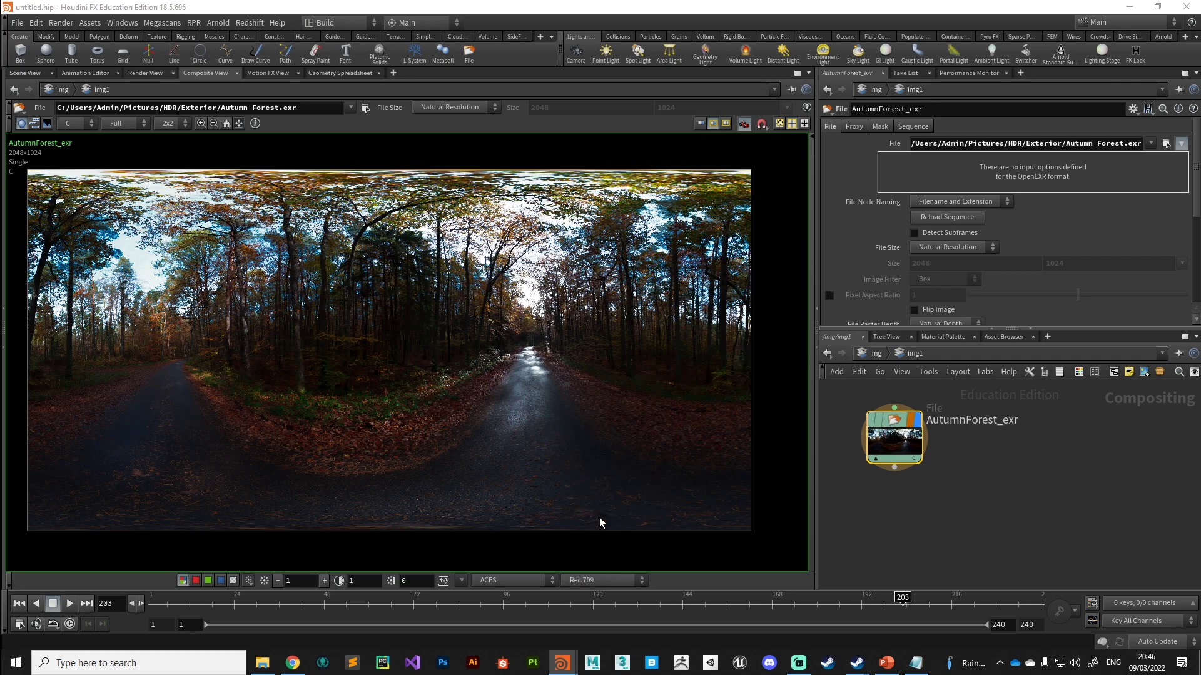
left_click(602, 581)
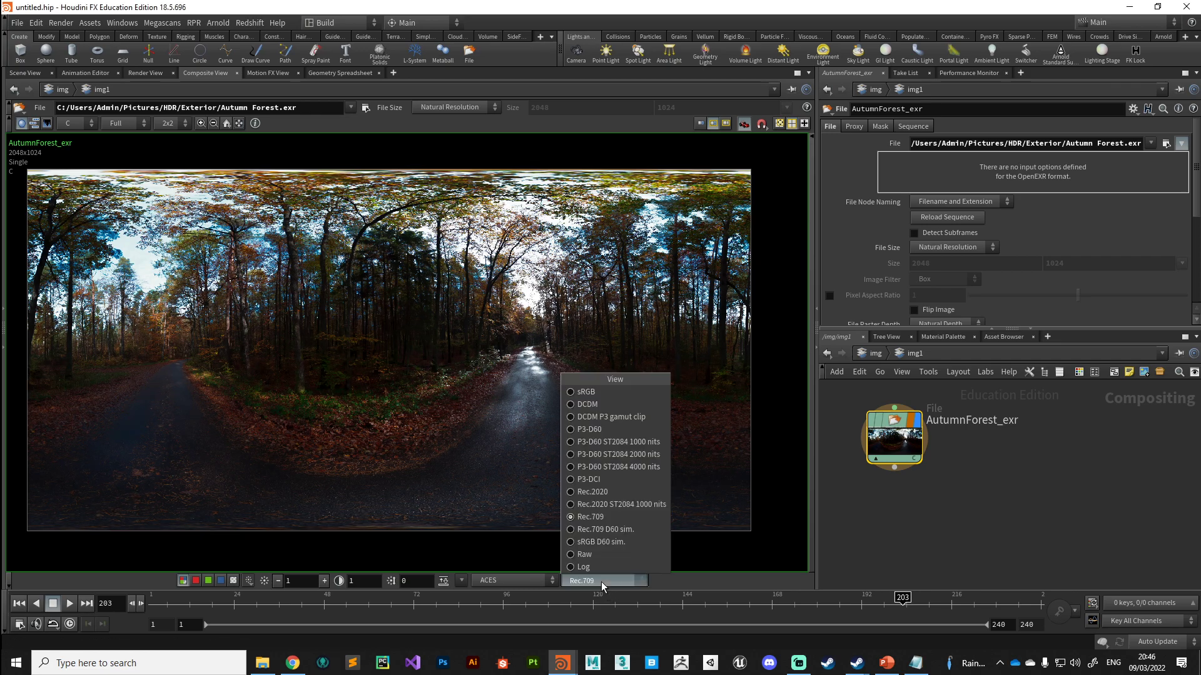
left_click(591, 495)
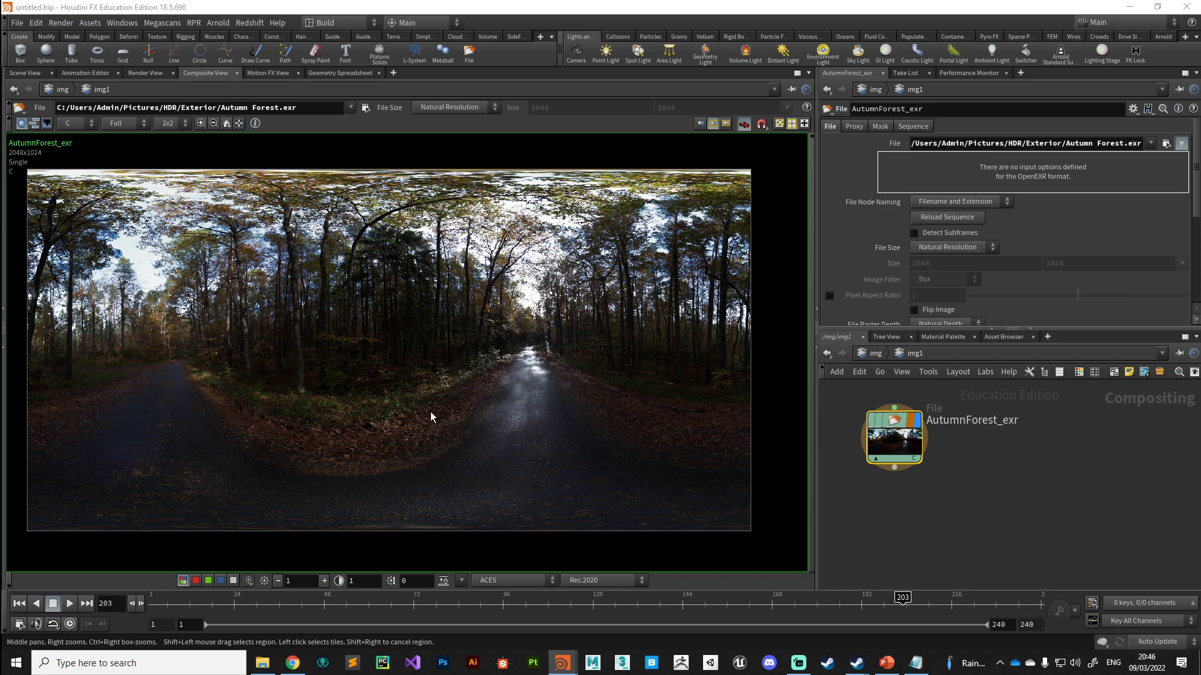
left_click(591, 580)
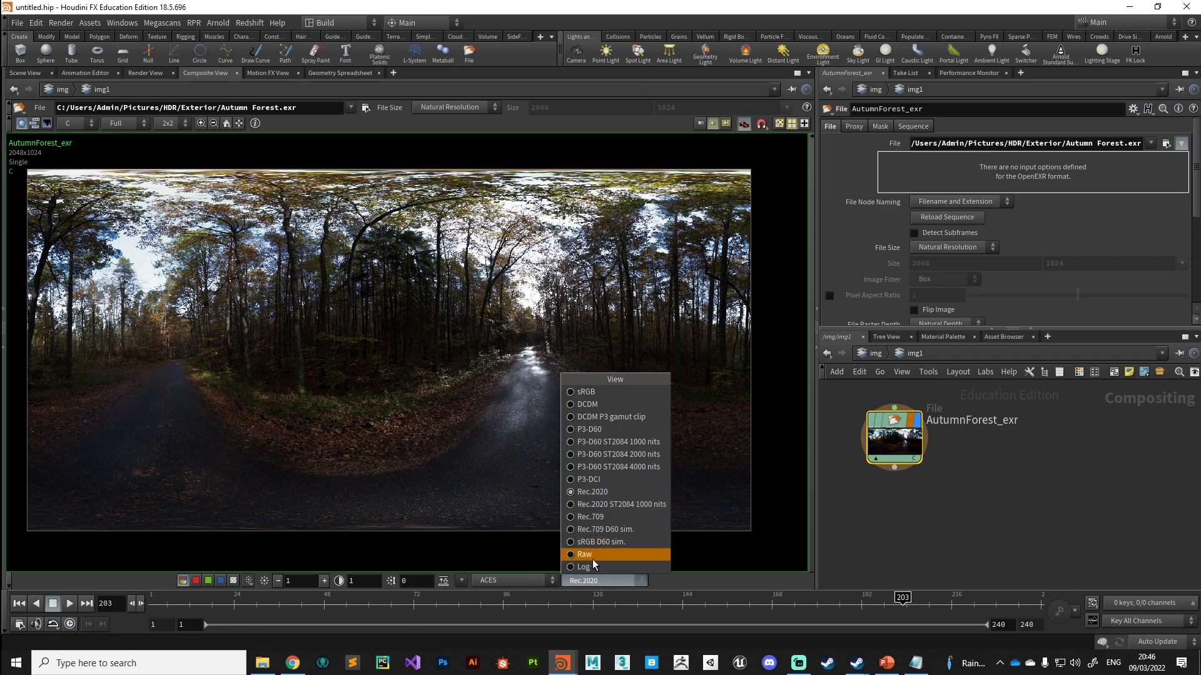
left_click(578, 394)
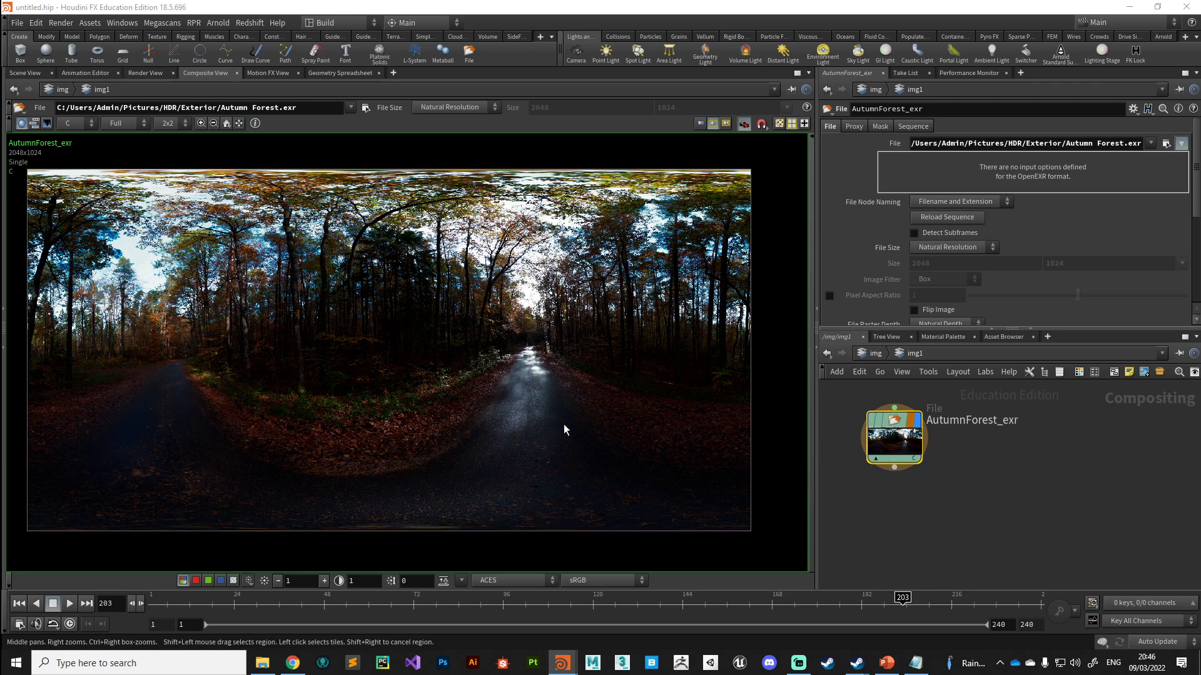
right_click_drag(564, 429, 563, 455)
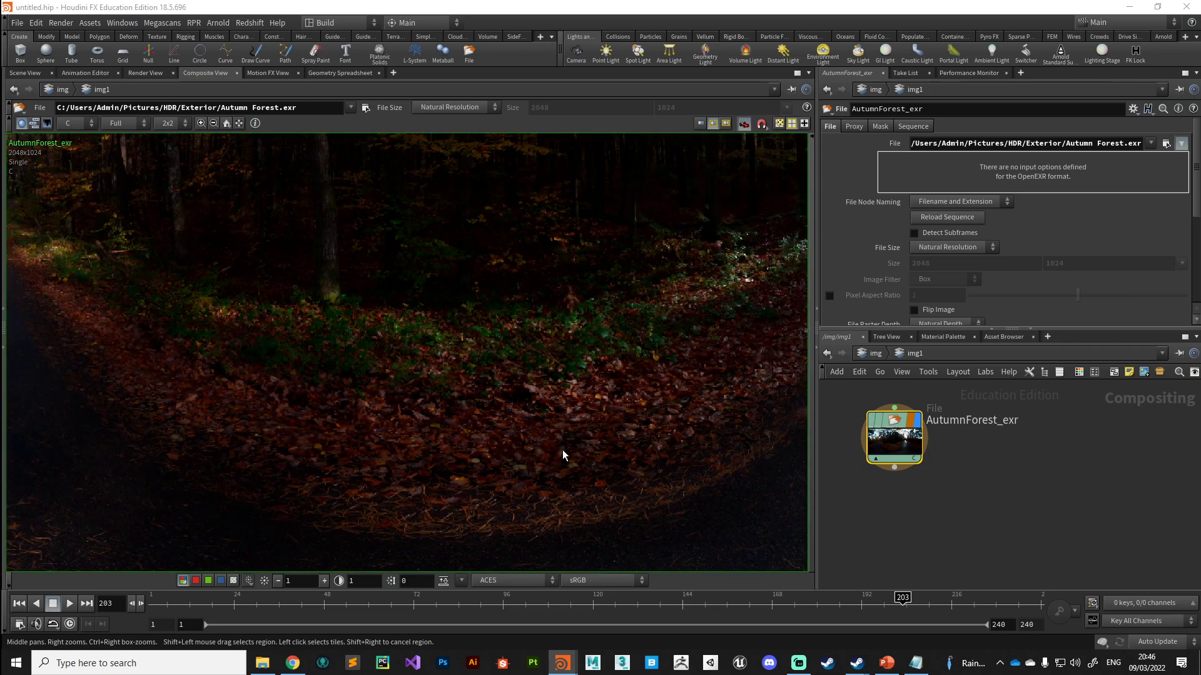
middle_click_drag(561, 449, 412, 456)
scroll(508, 397, "down", 5)
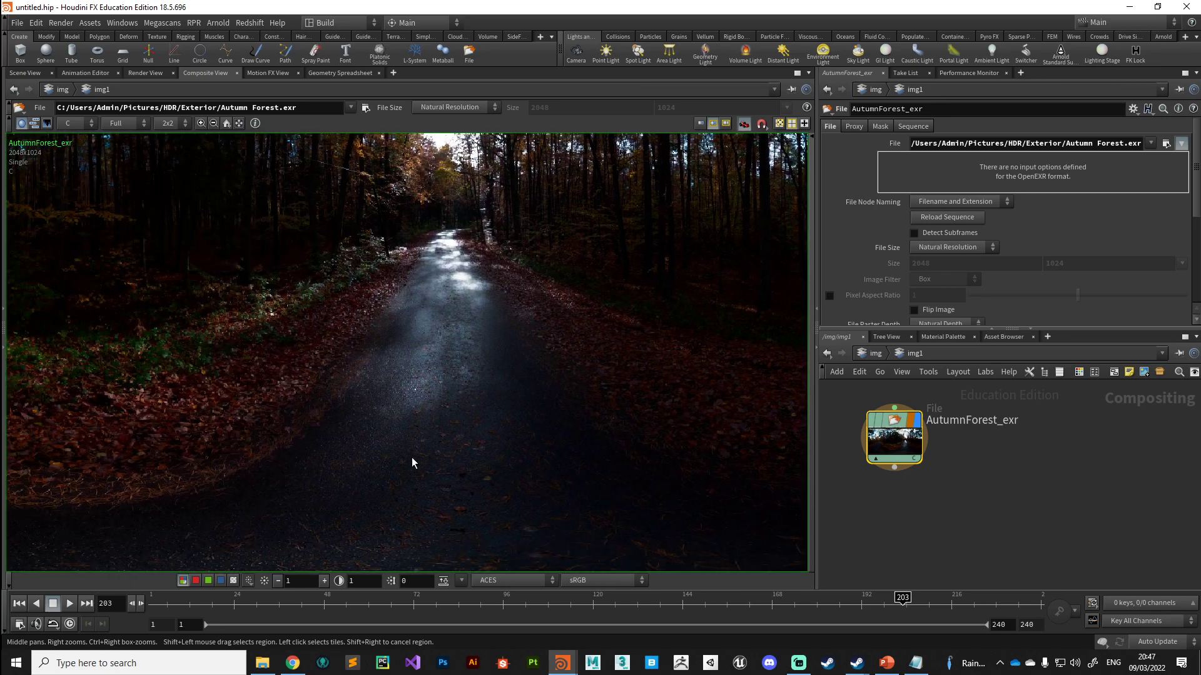
scroll(547, 397, "up", 3)
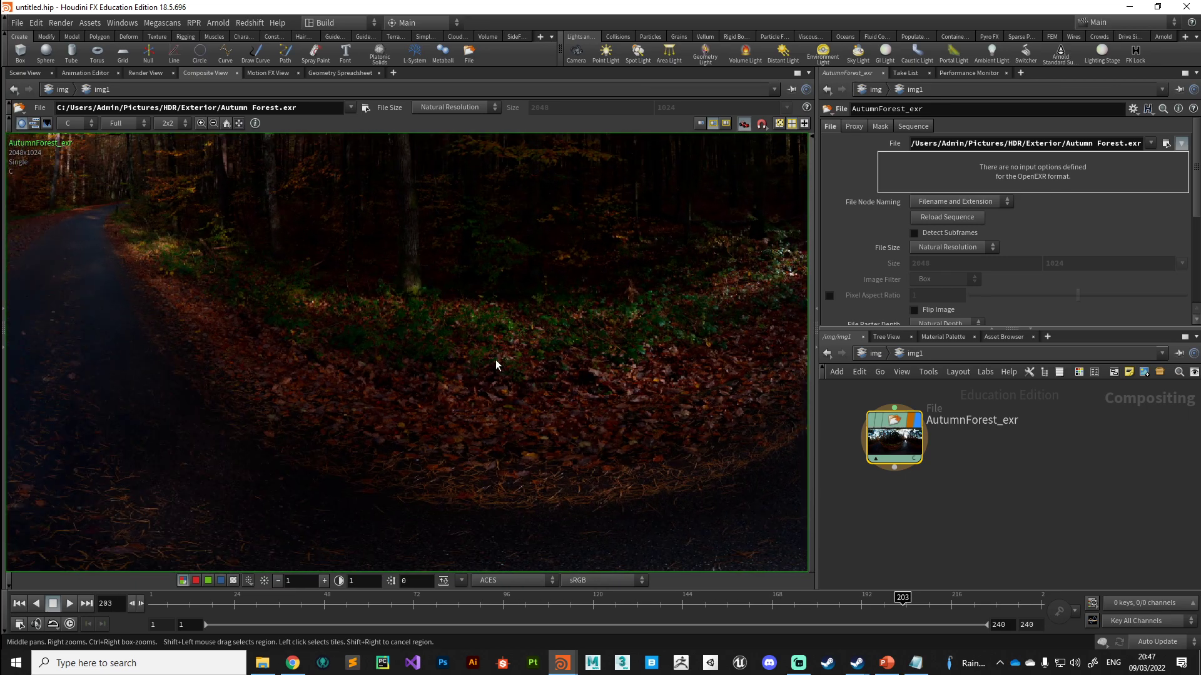
scroll(600, 396, "up", 2)
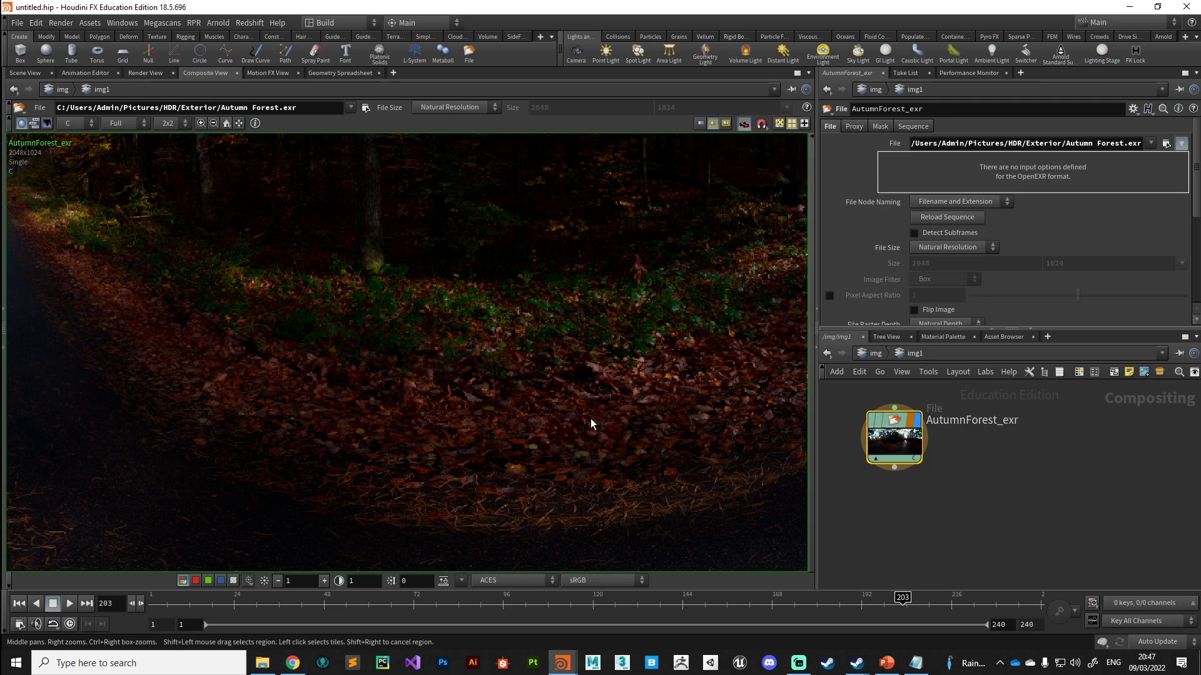
middle_click_drag(638, 458, 415, 450)
scroll(429, 416, "up", 3)
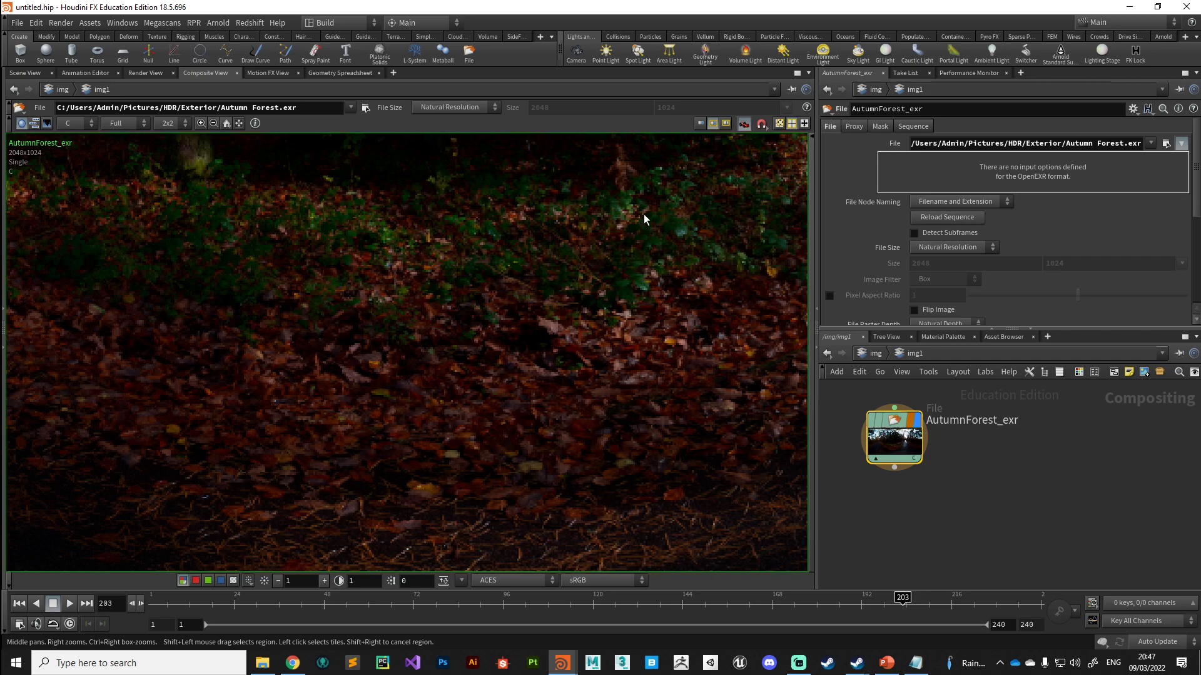
scroll(543, 397, "down", 2)
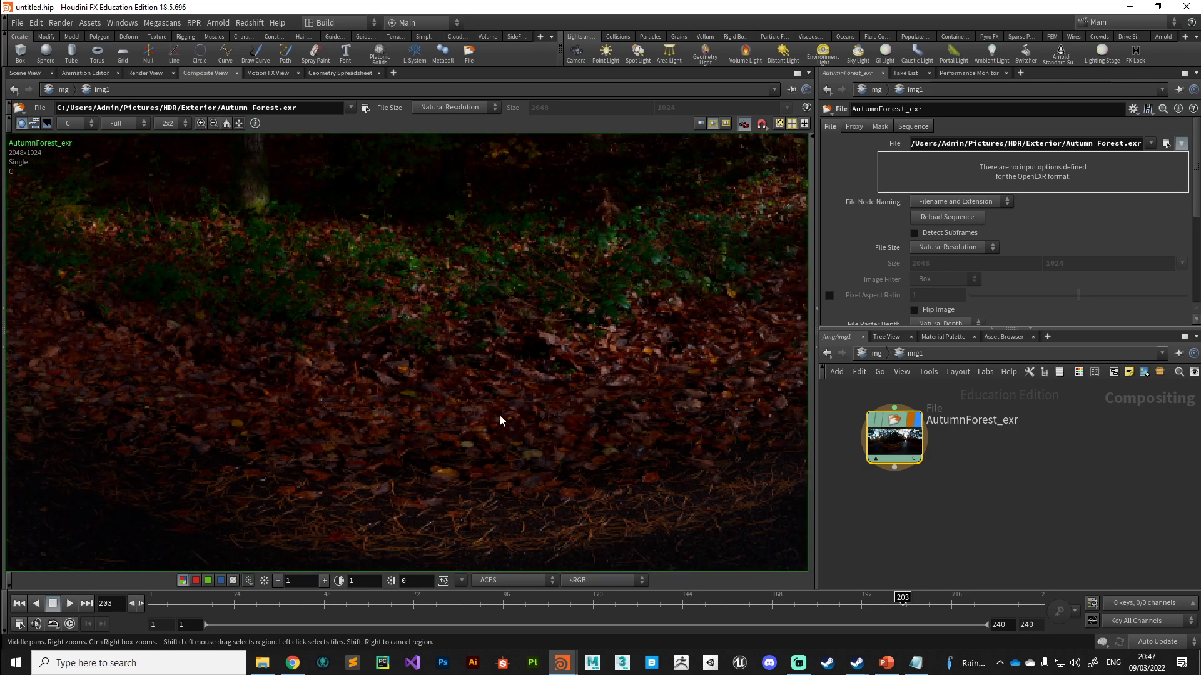
scroll(550, 517, "up", 5)
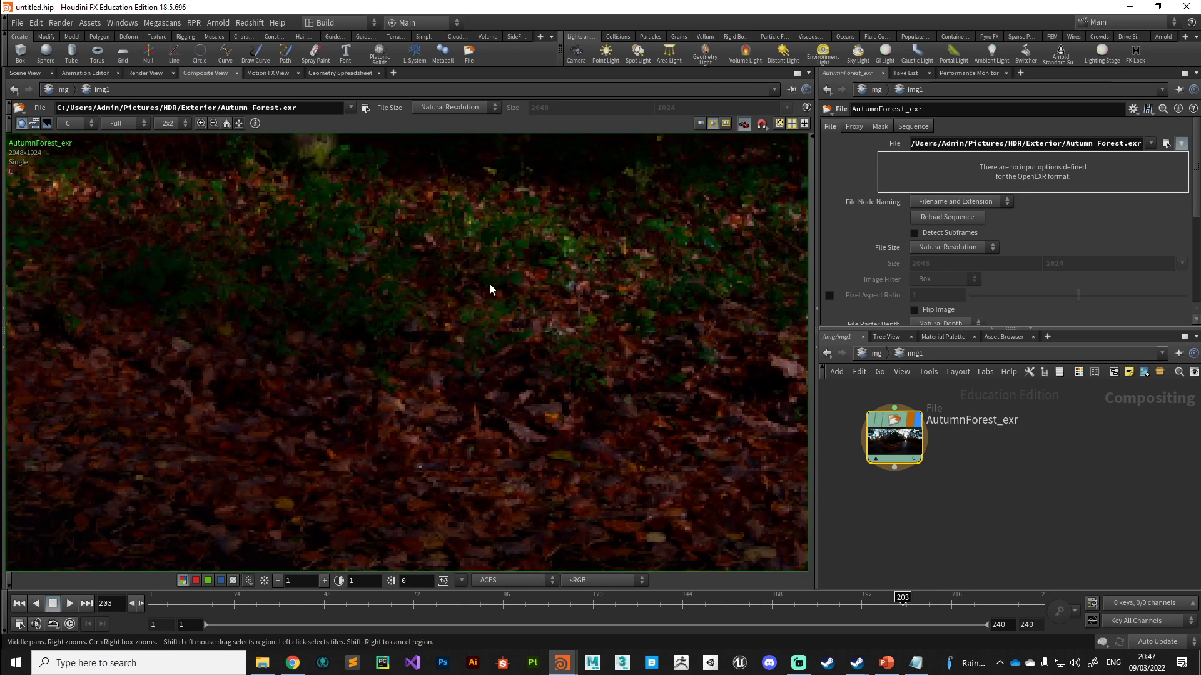
scroll(490, 286, "down", 4)
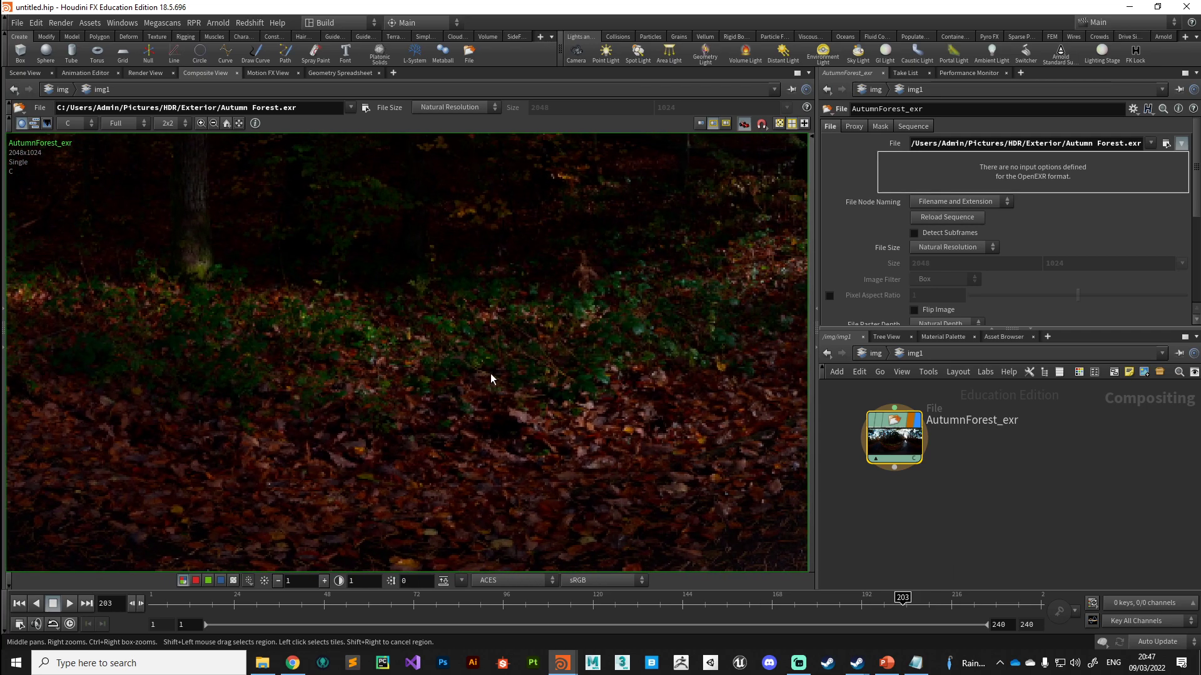
scroll(651, 339, "down", 4)
middle_click_drag(655, 337, 560, 387)
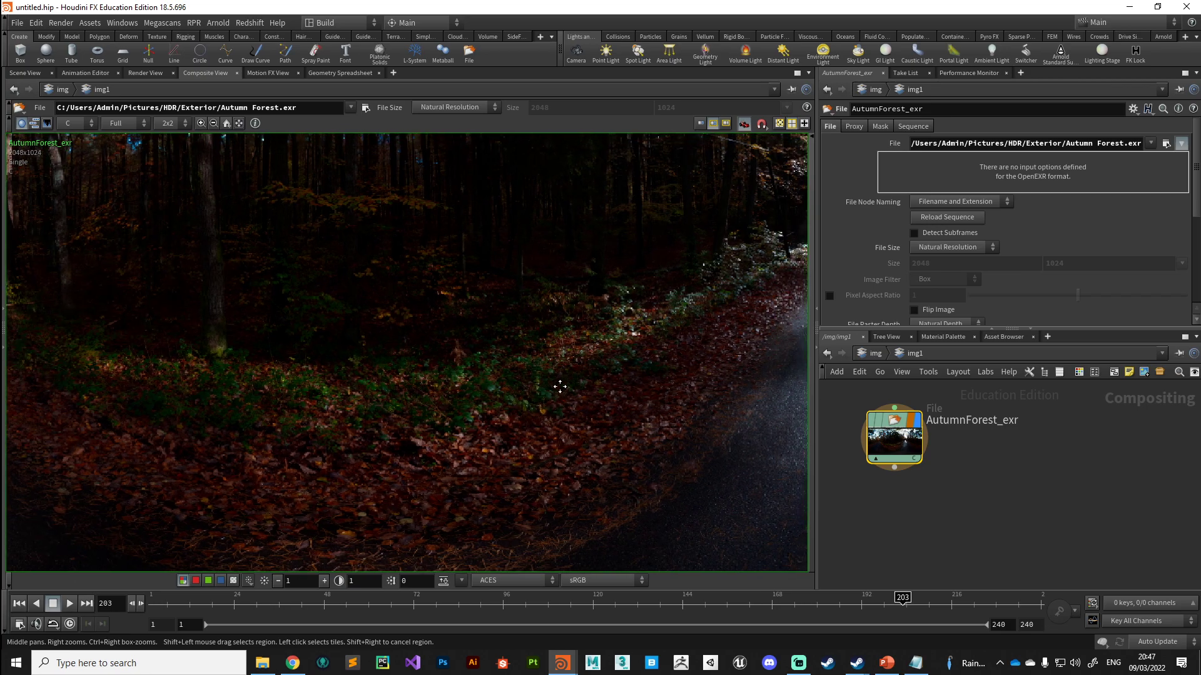
scroll(560, 386, "down", 3)
middle_click_drag(462, 415, 520, 397)
scroll(537, 434, "down", 2)
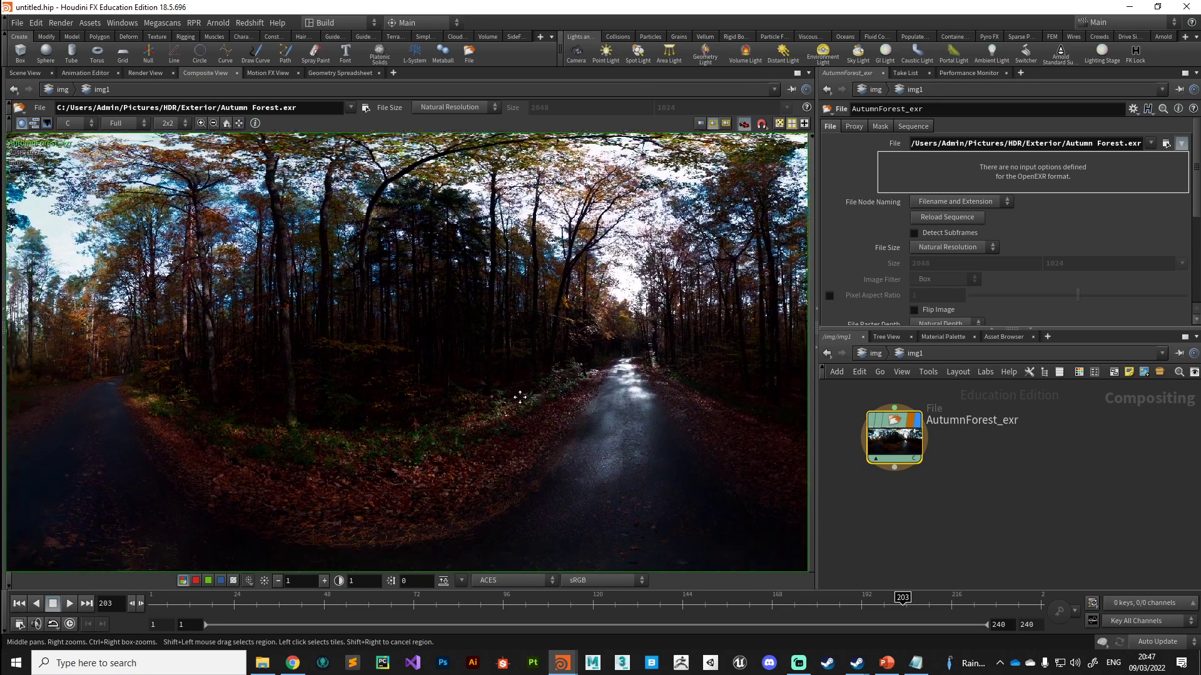
scroll(488, 490, "up", 6)
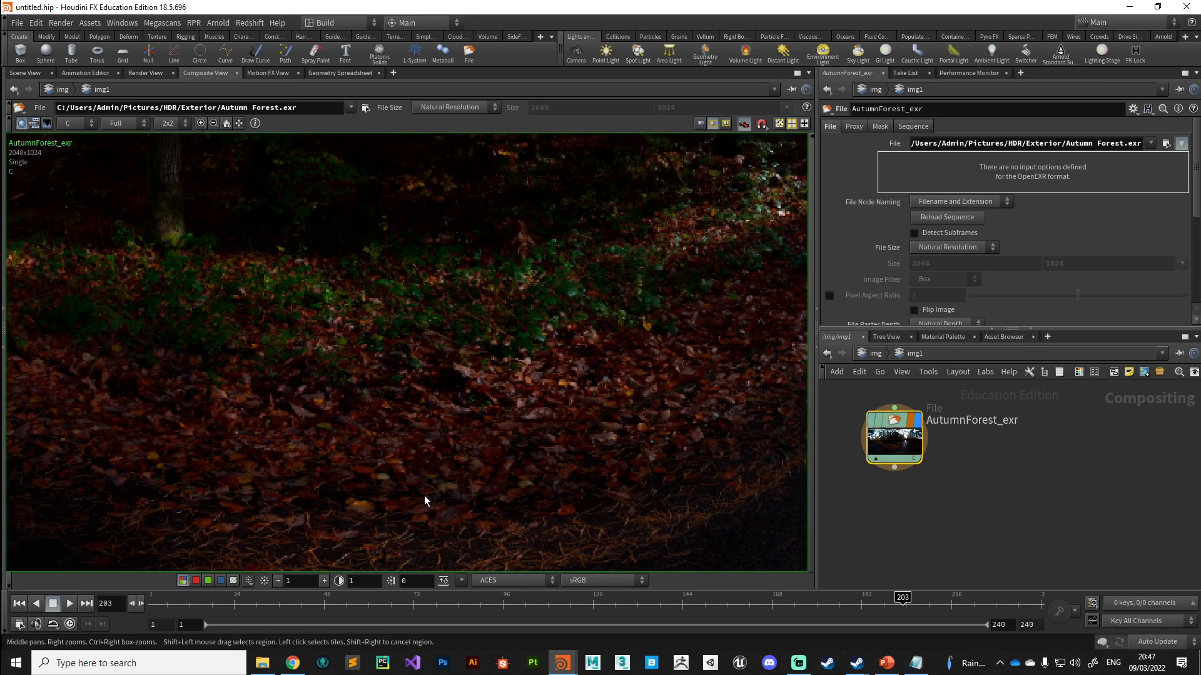
middle_click_drag(424, 495, 290, 456)
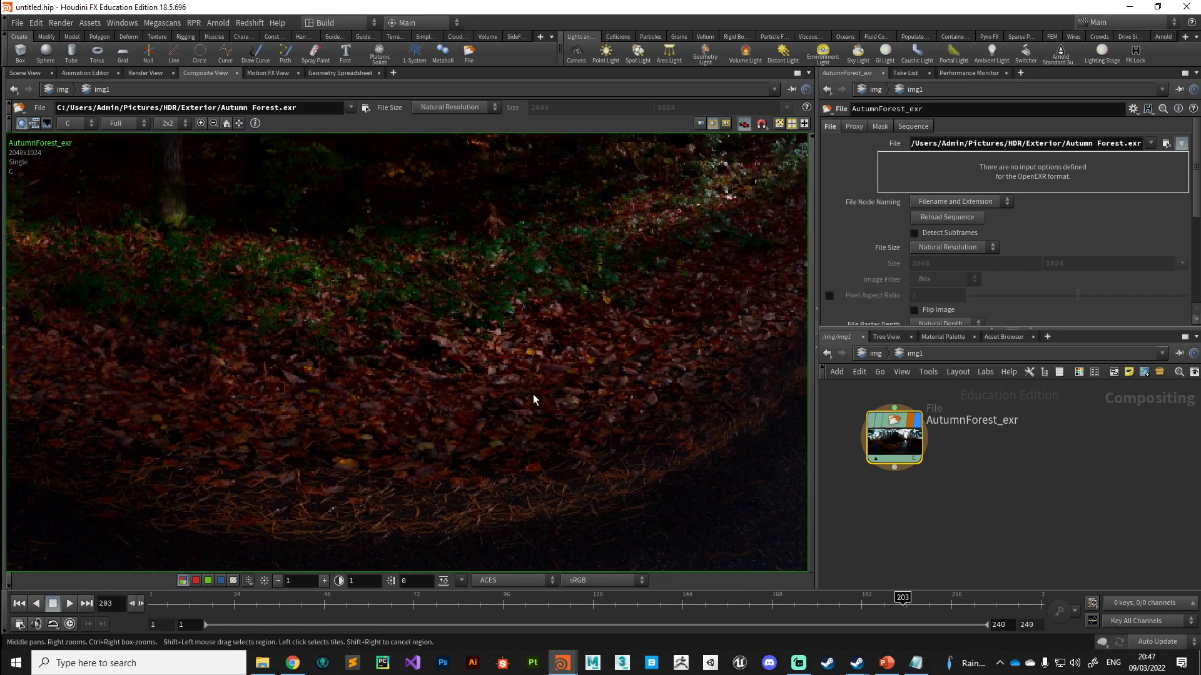
middle_click_drag(533, 394, 425, 464)
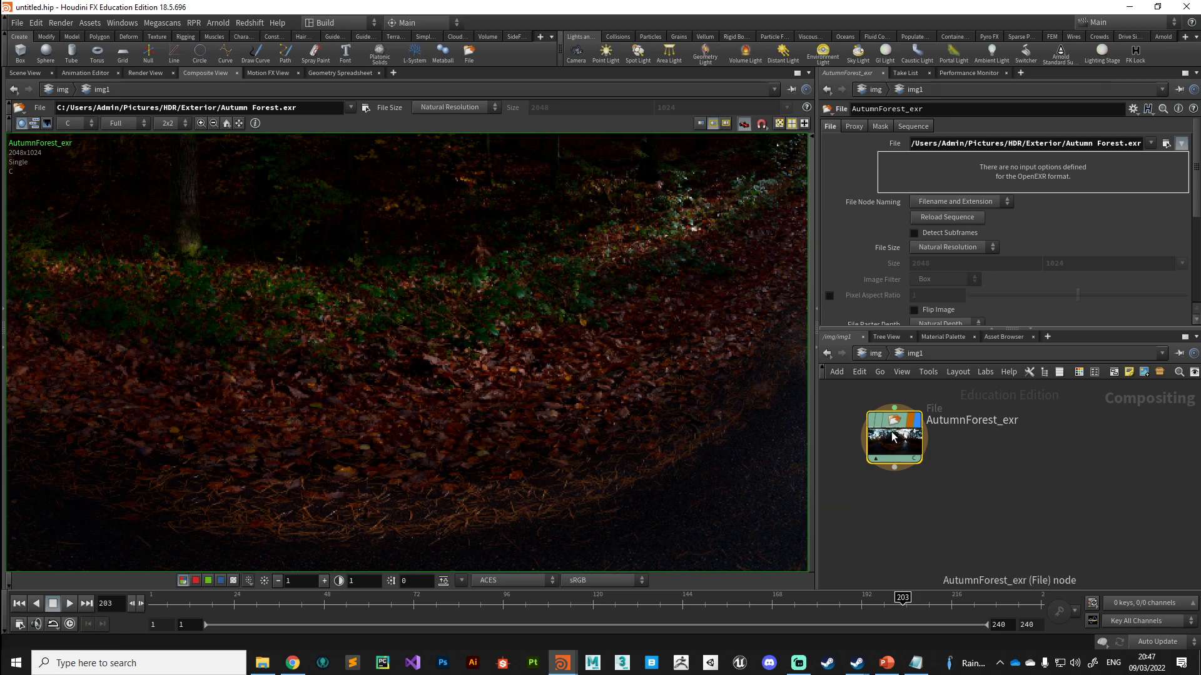
middle_click_drag(840, 418, 904, 408)
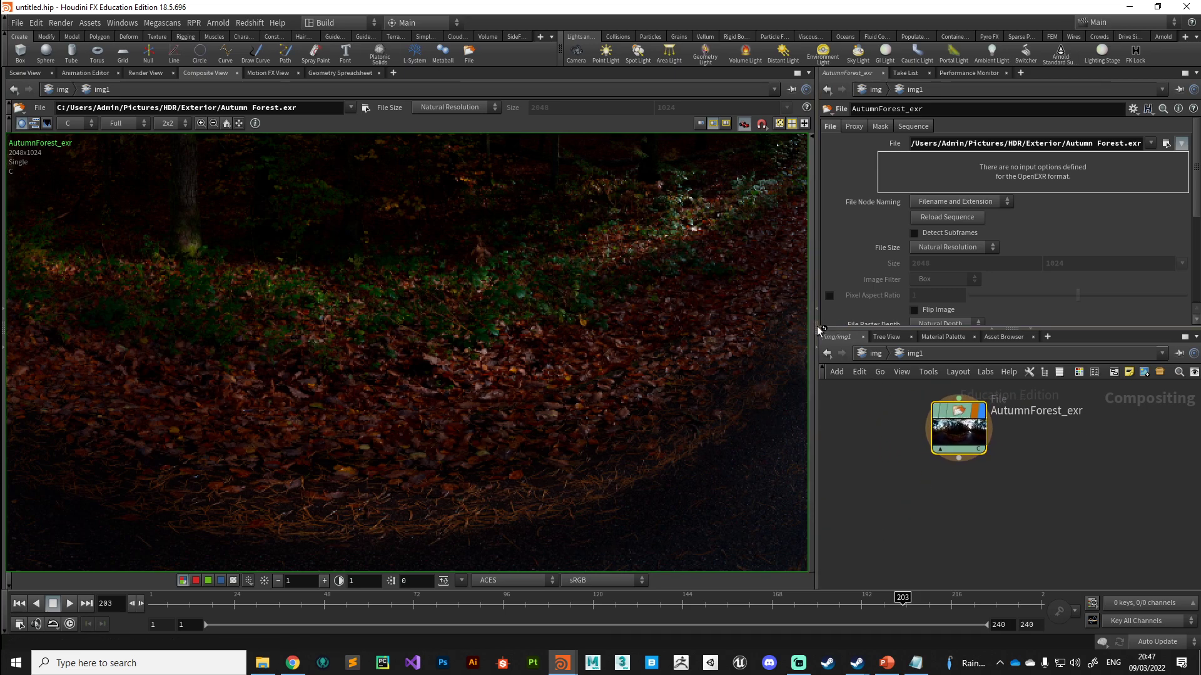
Create a VOP COP2 Filter node, vopcop2filter1, below AutumnForest_exr
left_click(891, 510)
key("Tab")
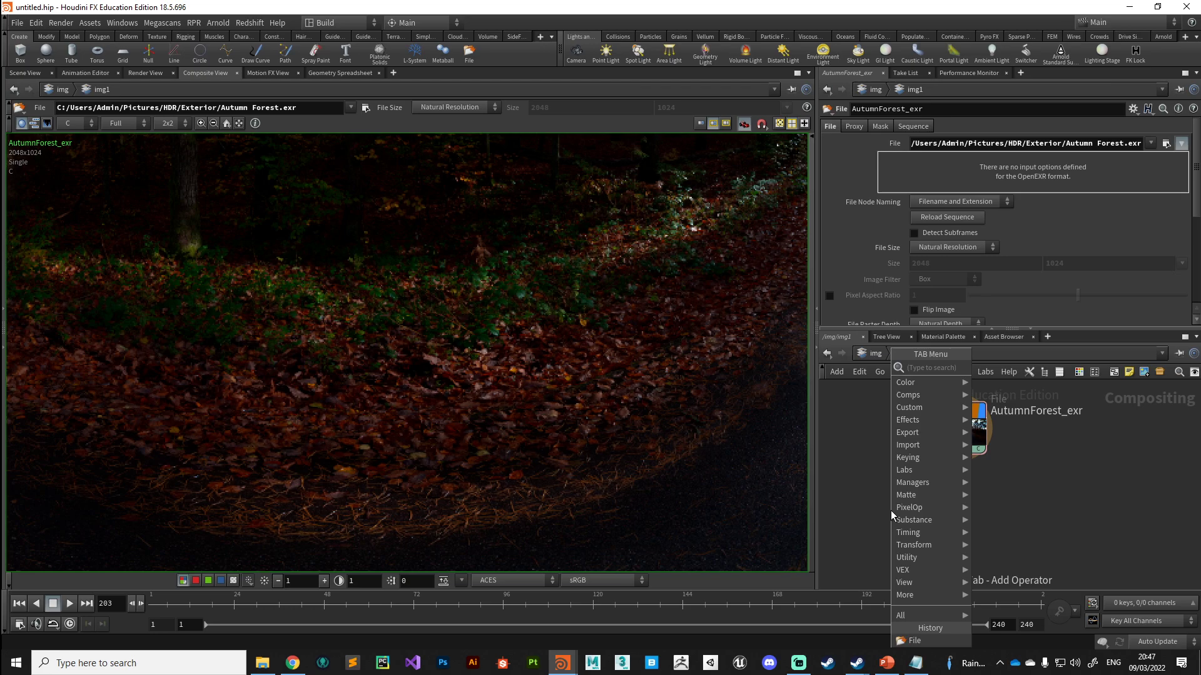
type("vopc")
key("Down")
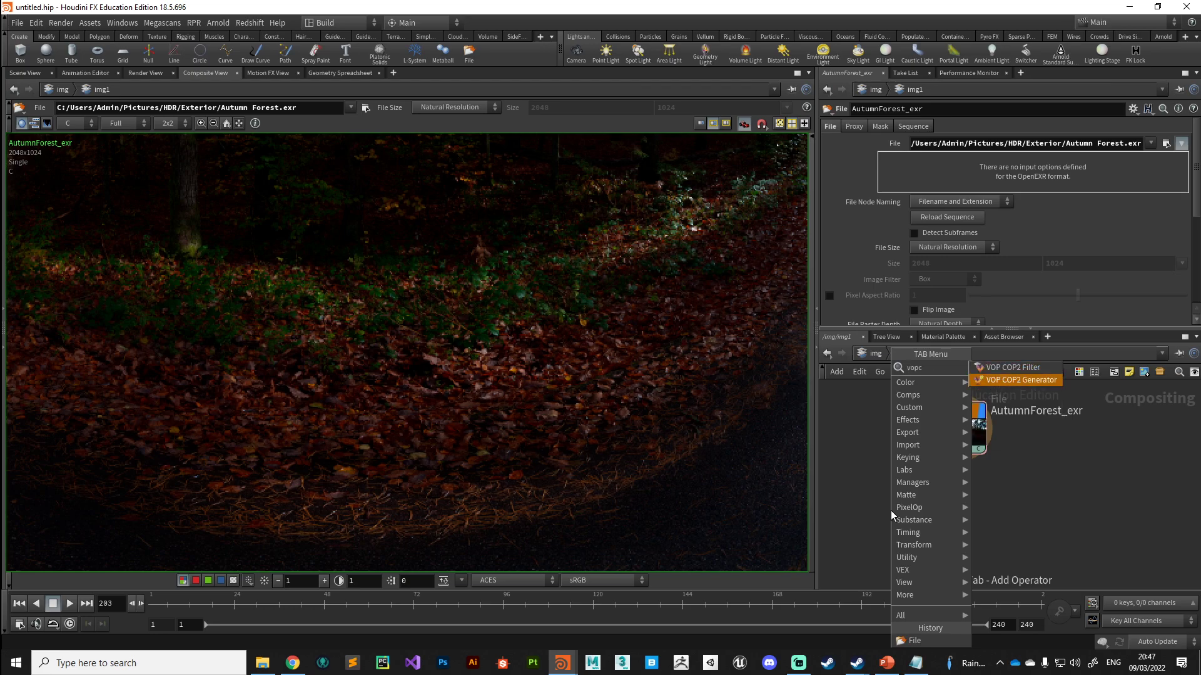
key("Up")
key("Return")
left_click(907, 516)
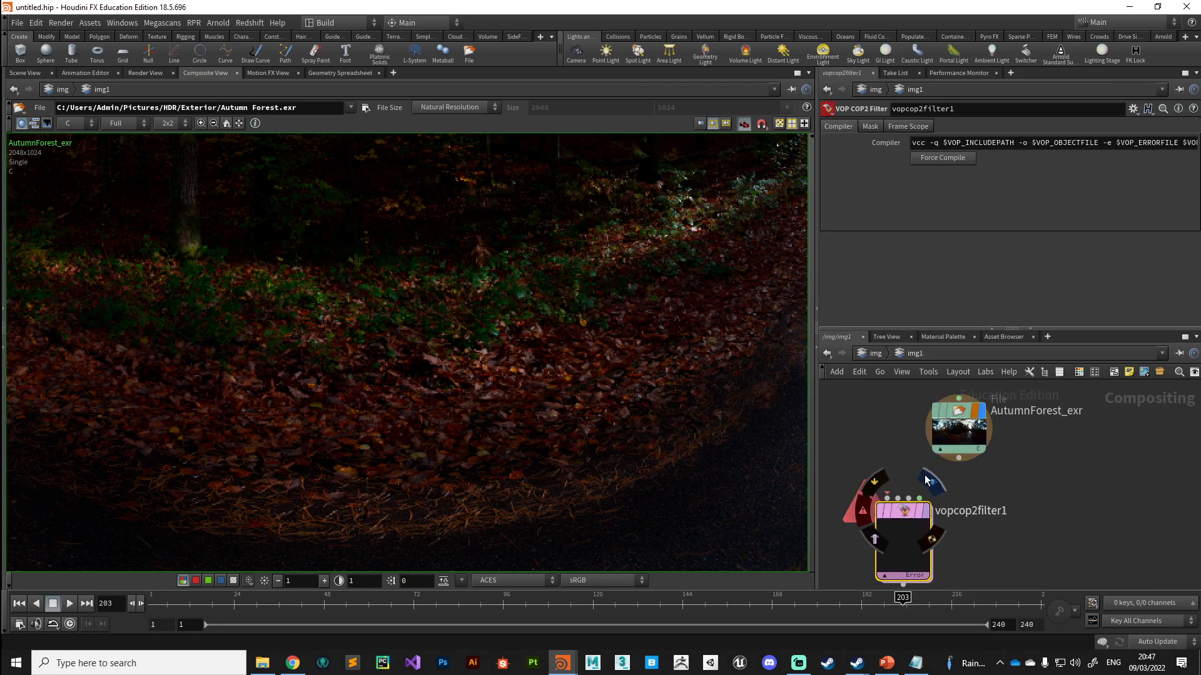
Wire AutumnForest_exr's output into vopcop2filter1 and align it directly underneath
left_click(959, 459)
left_click(907, 522)
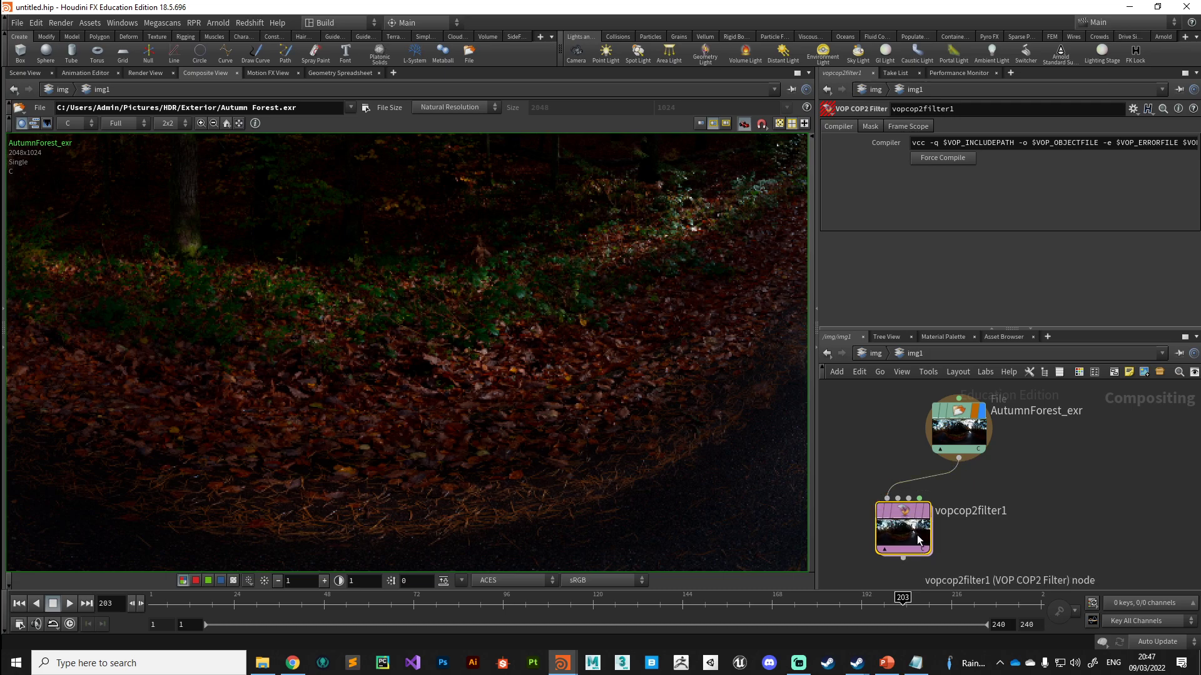
left_click_drag(927, 520, 983, 500)
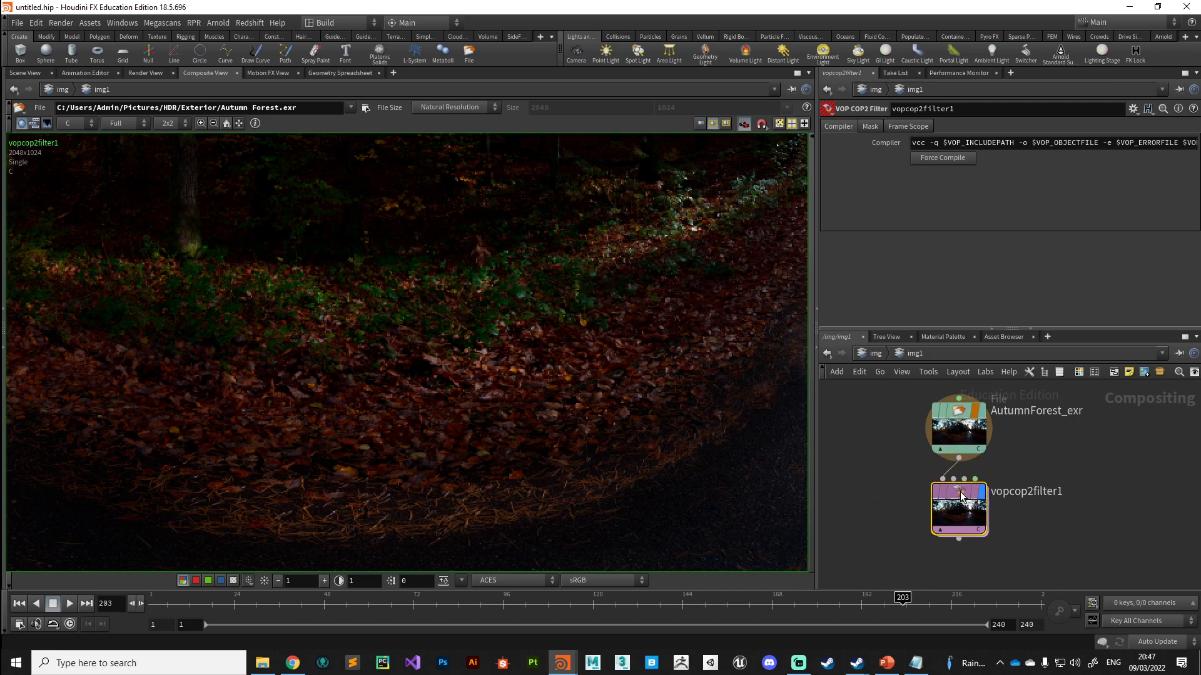
Enter vopcop2filter1's VEX builder, enlarge the network pane, and frame global1 and output1
double_click(976, 500)
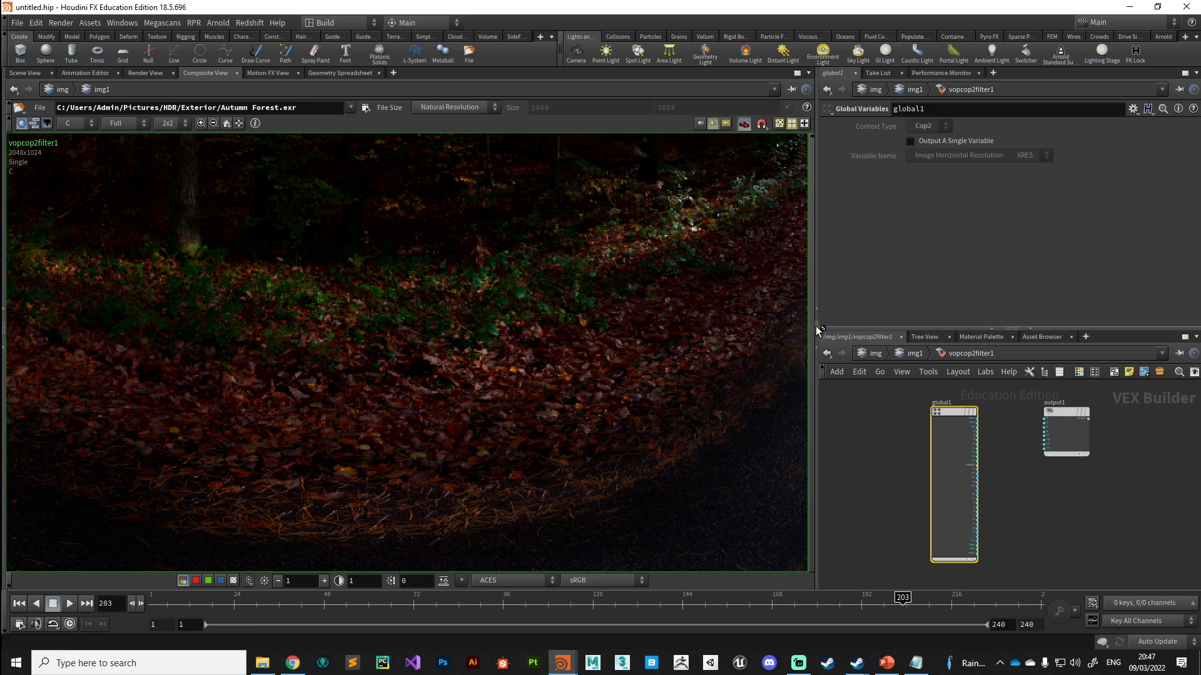
left_click_drag(815, 329, 595, 366)
left_click_drag(905, 328, 901, 264)
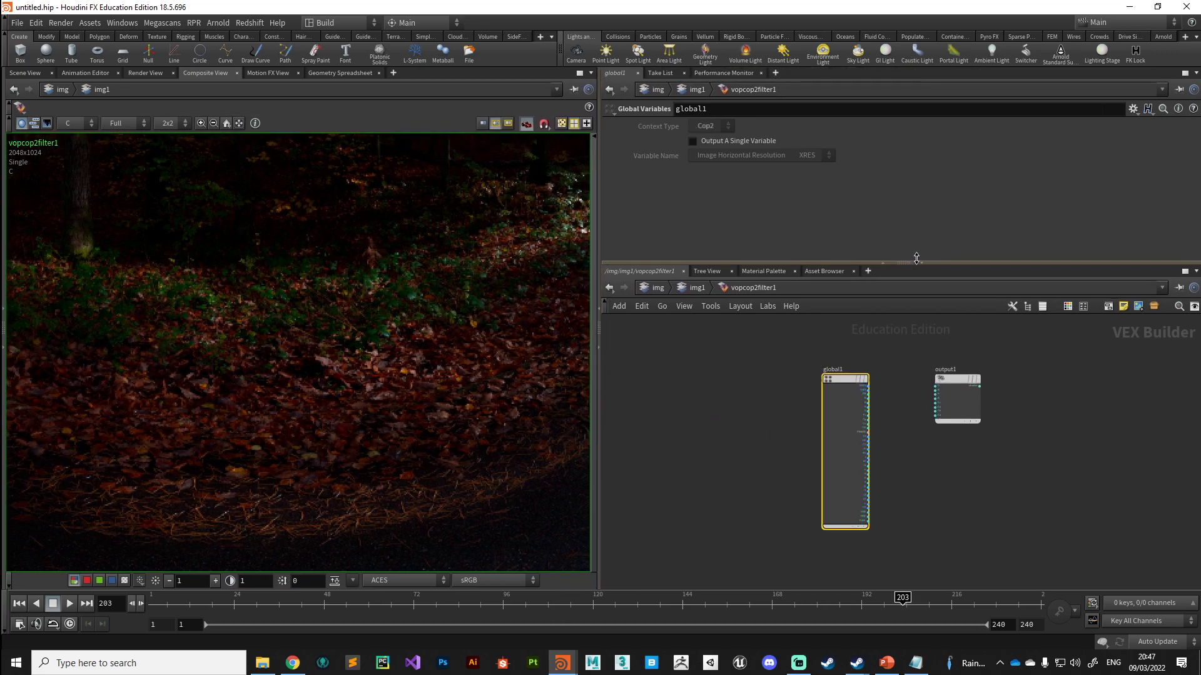
left_click_drag(848, 370, 667, 392)
scroll(753, 410, "up", 3)
scroll(782, 415, "up", 4)
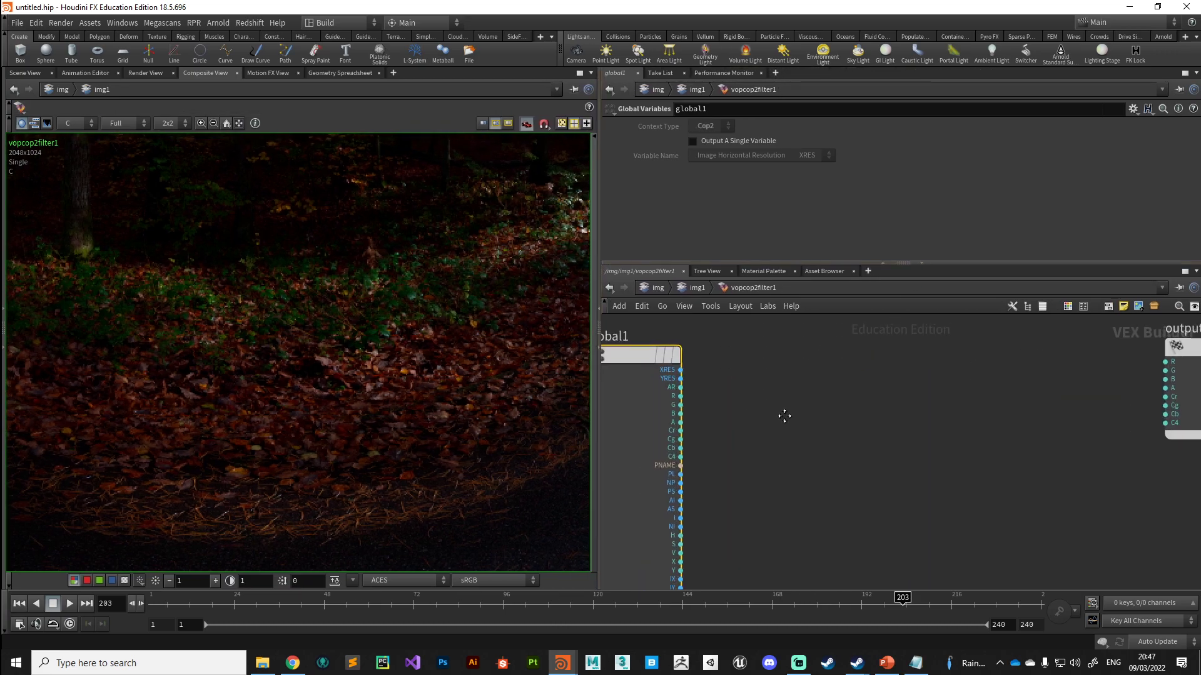
scroll(793, 411, "down", 2)
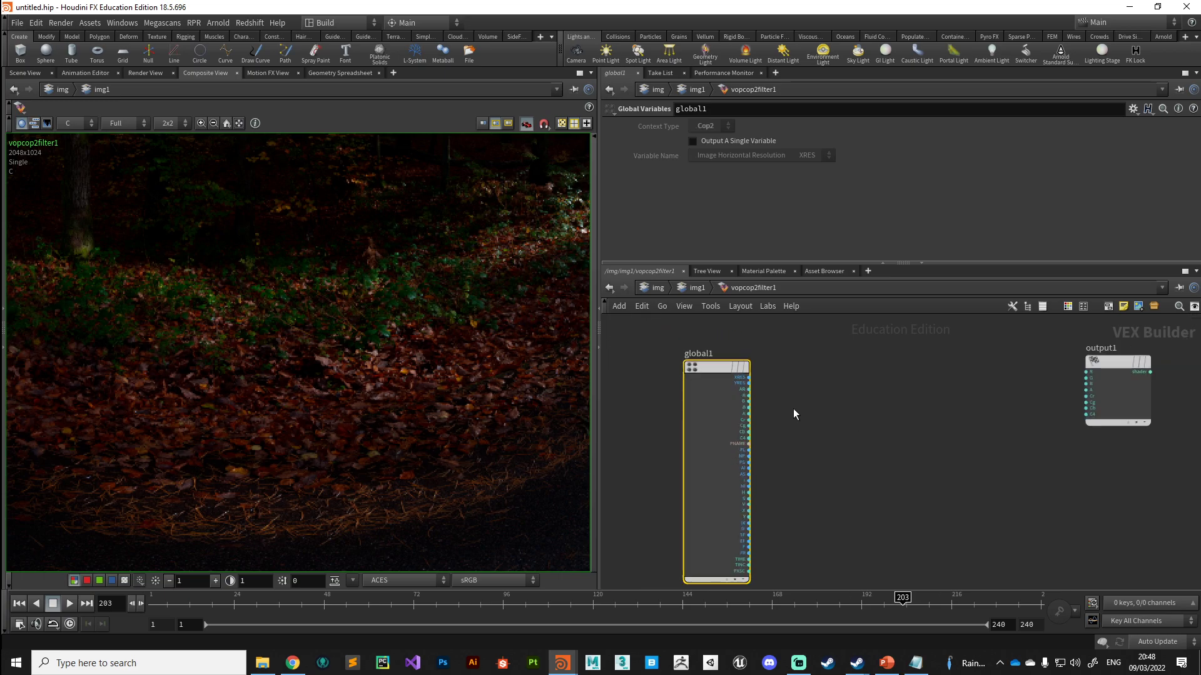
scroll(791, 408, "up", 6)
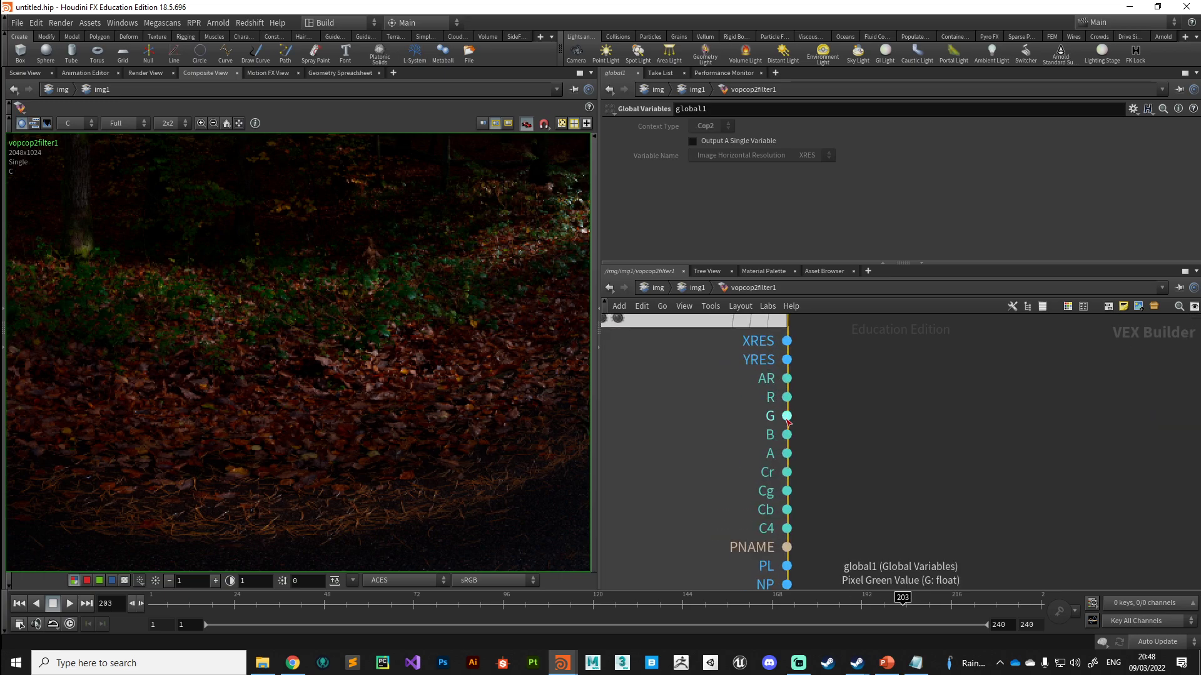
scroll(908, 493, "down", 3)
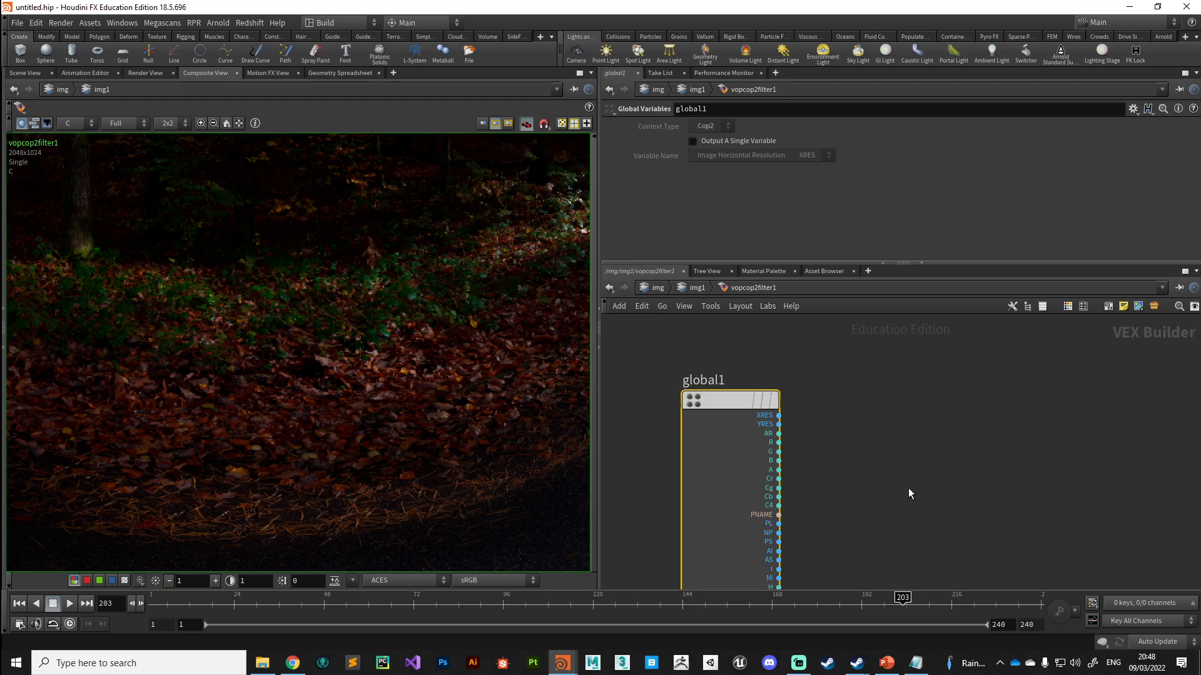
middle_click_drag(1034, 493, 833, 467)
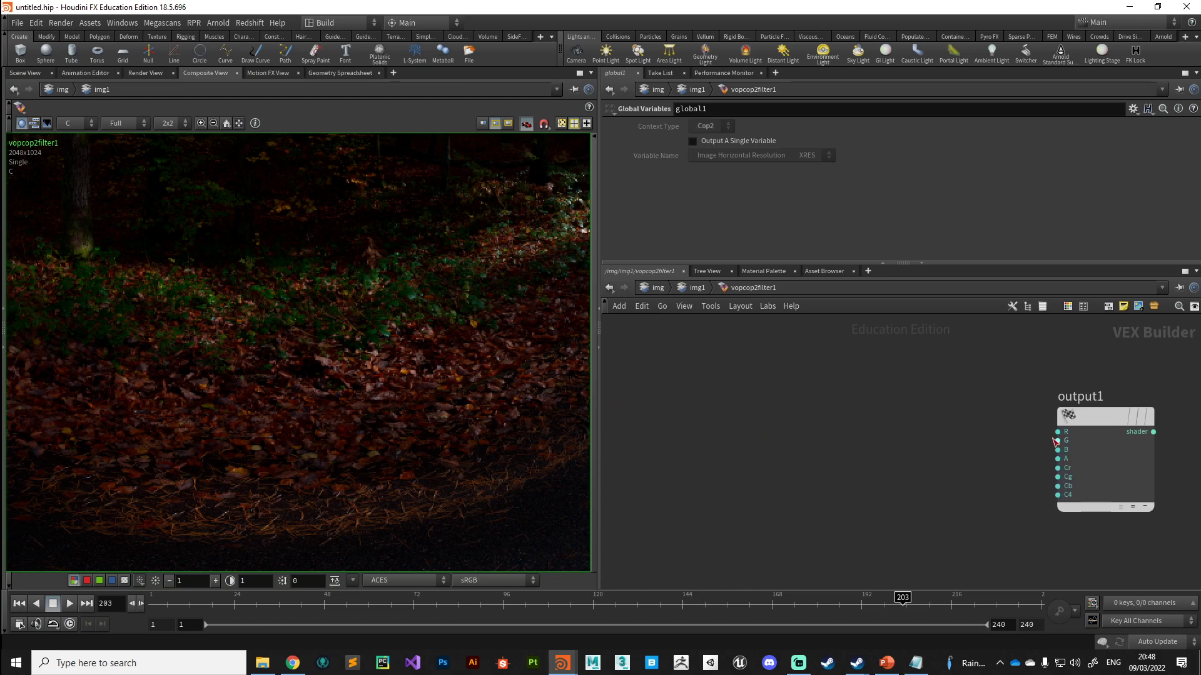
key("h")
scroll(920, 463, "up", 3)
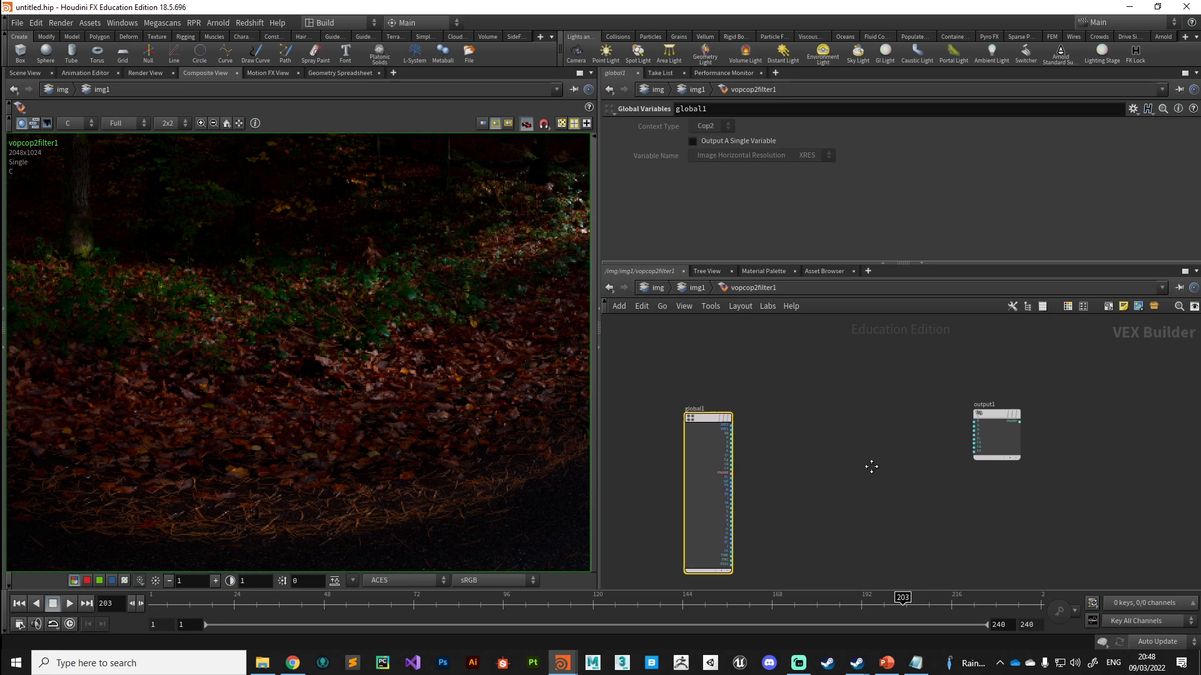
Add an OCIO Transform node, ocio_transform1, between global1 and output1
key("Tab")
type("ocio")
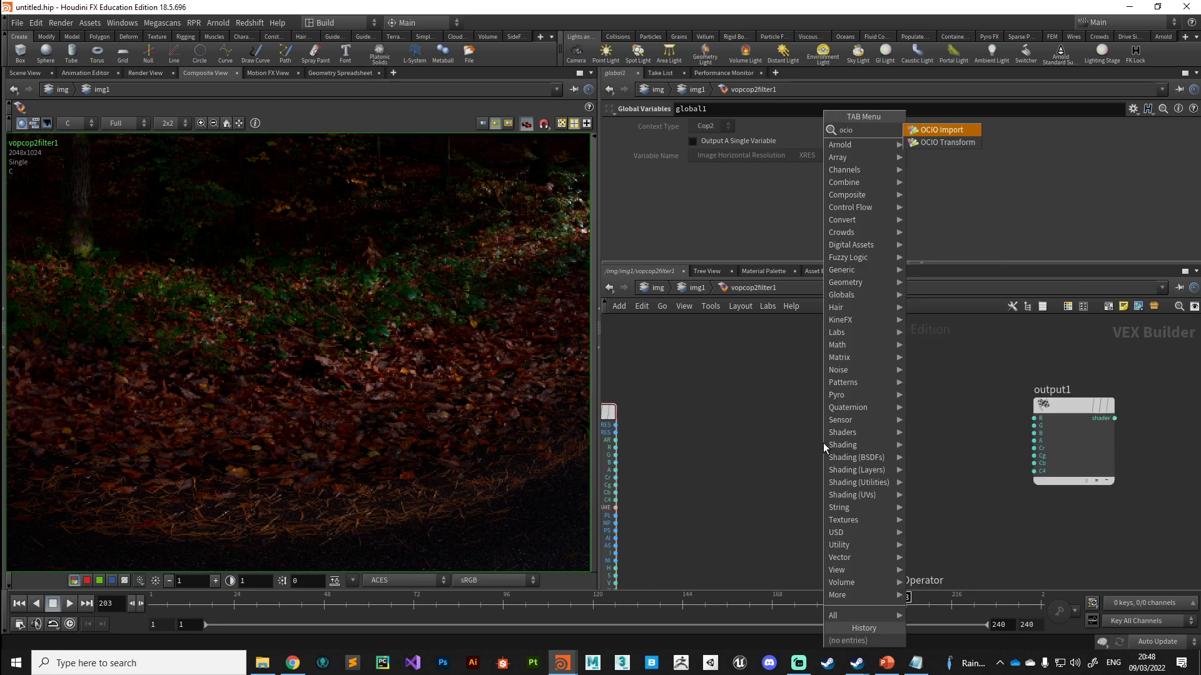
key("Down")
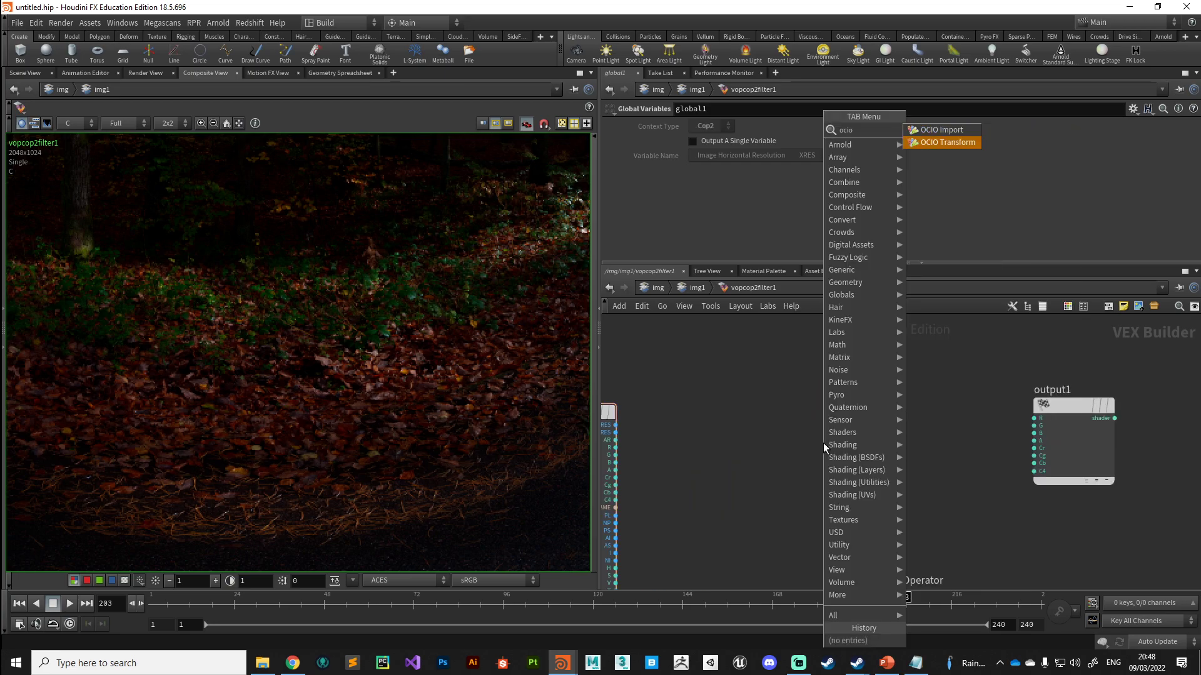
key("Return")
left_click(823, 442)
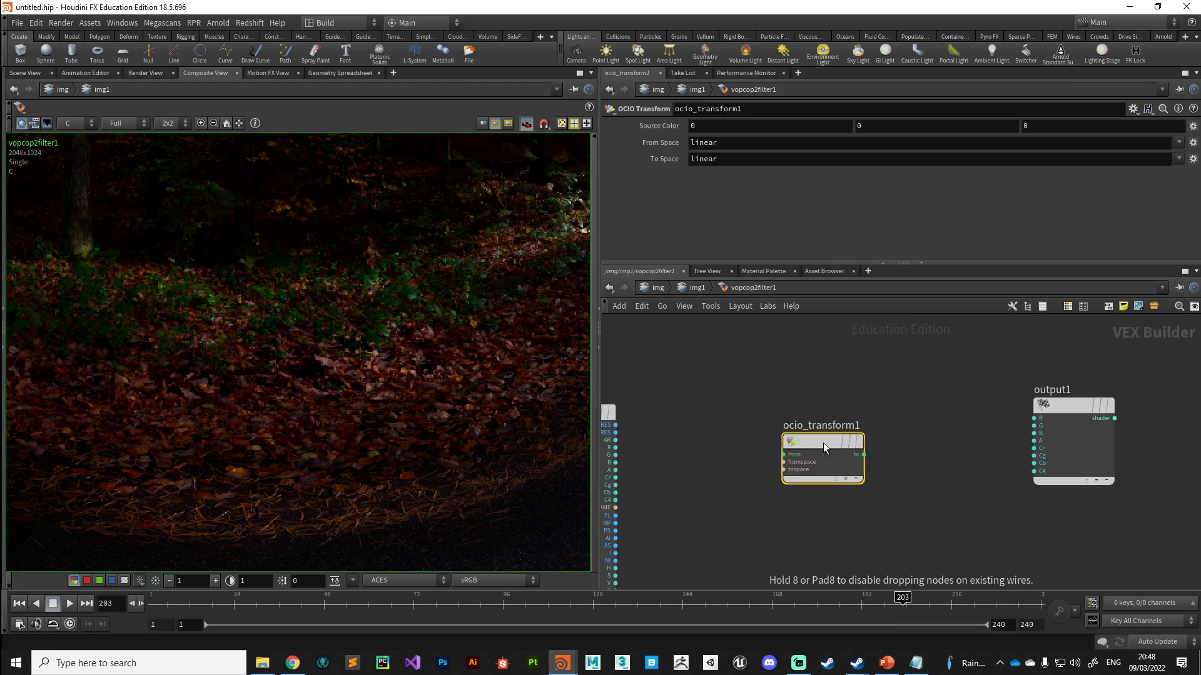
left_click_drag(799, 481, 830, 418)
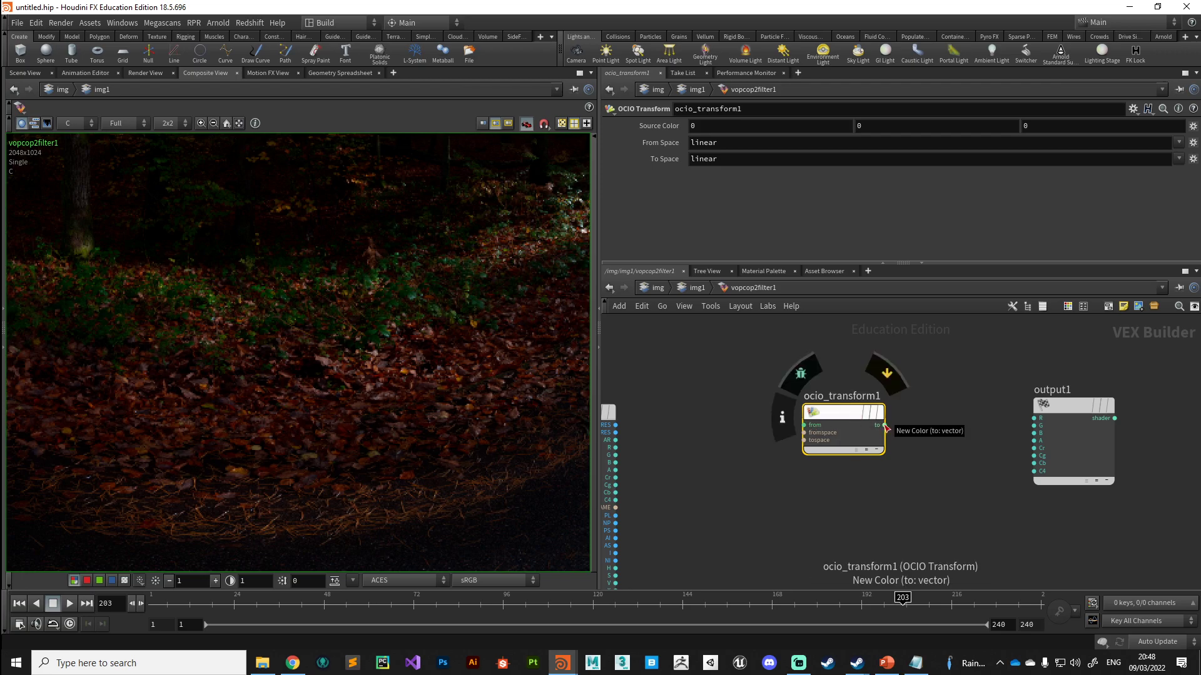
middle_click_drag(646, 474, 759, 452)
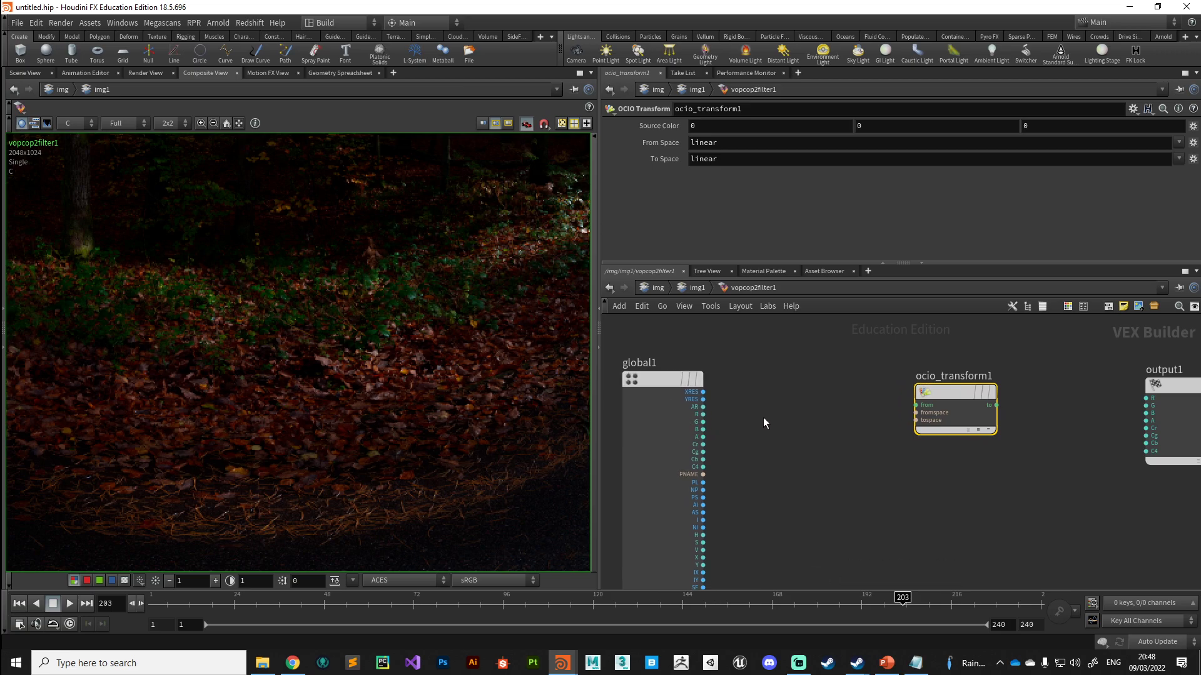
Add a Float to Vector node and wire global1's R, G, B into fval1, fval2, fval3
key("Tab")
type("fl")
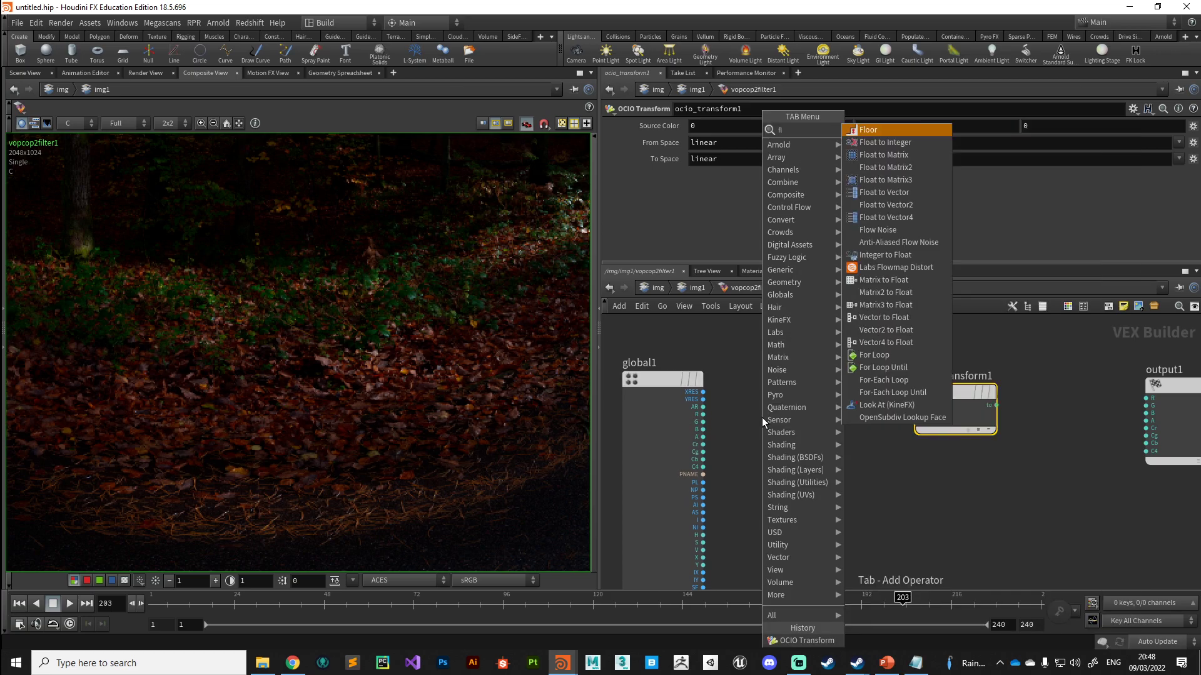
type("oat")
key("Down")
key("Down")
key("Down")
key("Down")
key("Return")
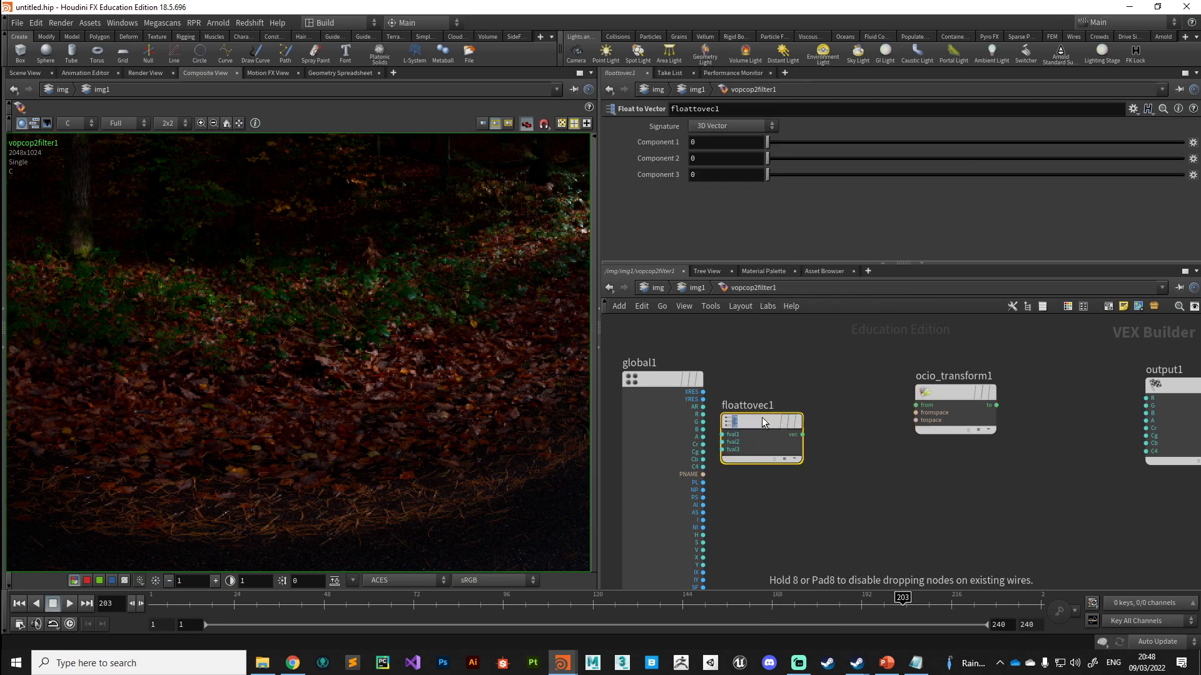
scroll(735, 414, "up", 3)
left_click(679, 414)
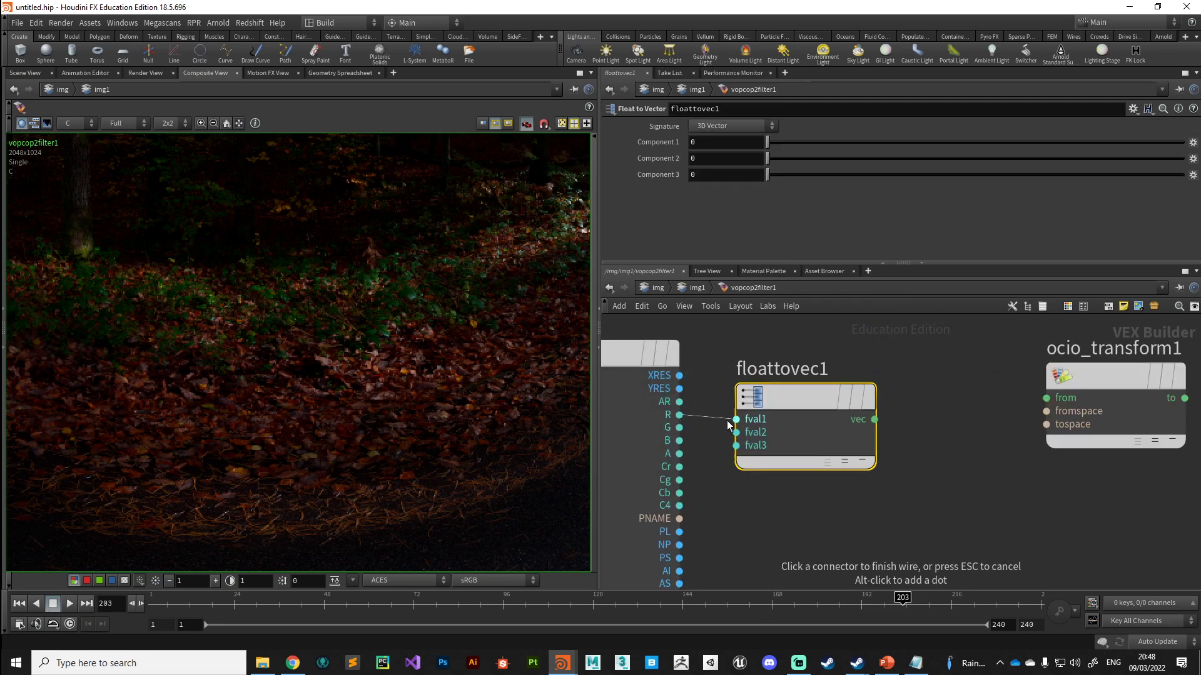
left_click(737, 419)
left_click(680, 428)
left_click(736, 432)
left_click(679, 441)
left_click(736, 445)
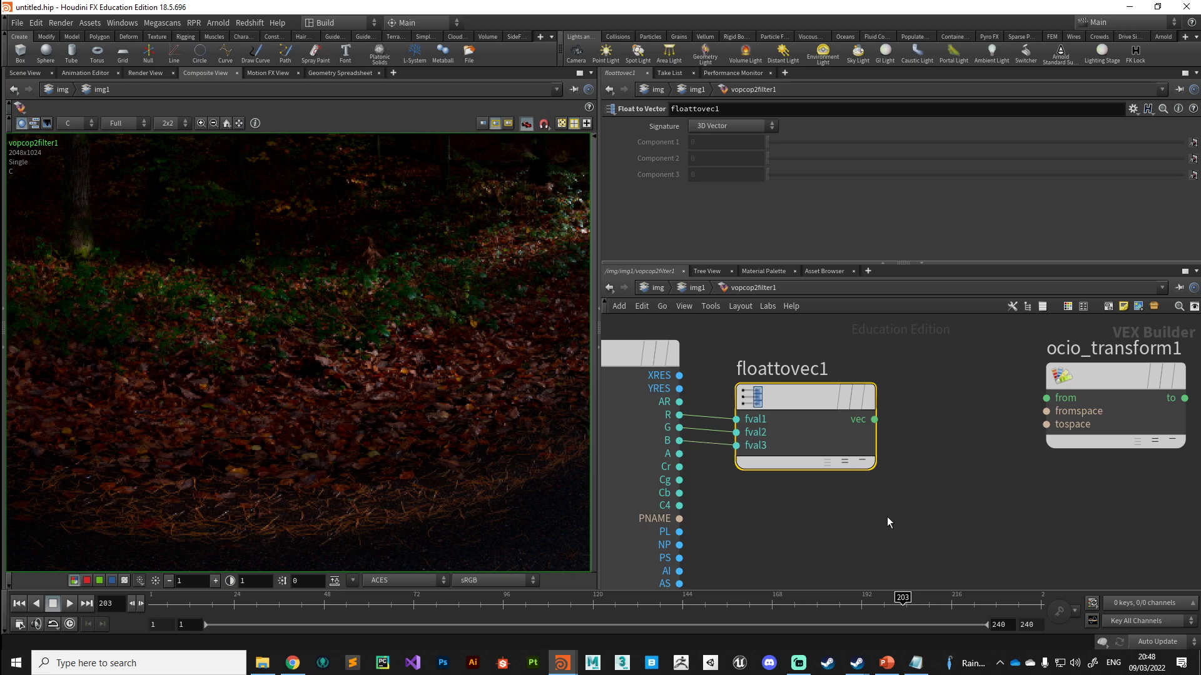
Connect floattovec1's vec output to ocio_transform1's from input and arrange the nodes
middle_click_drag(887, 516, 767, 517)
left_click(755, 418)
left_click(927, 397)
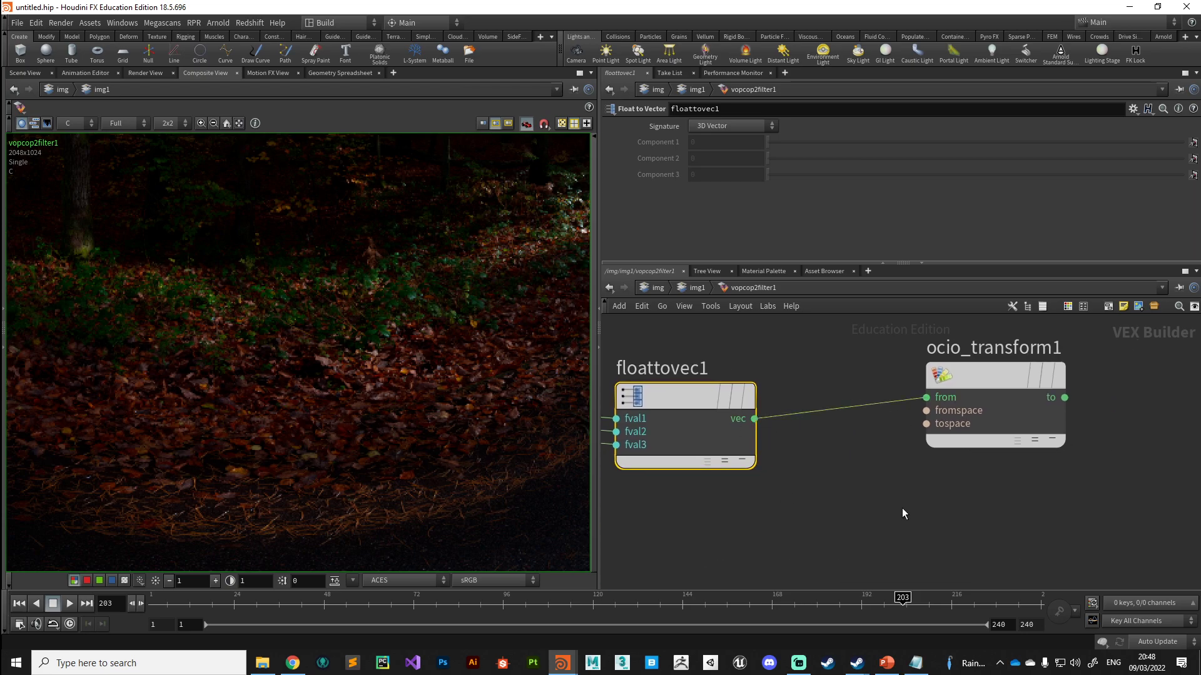
scroll(835, 523, "down", 5)
left_click_drag(760, 459, 827, 433)
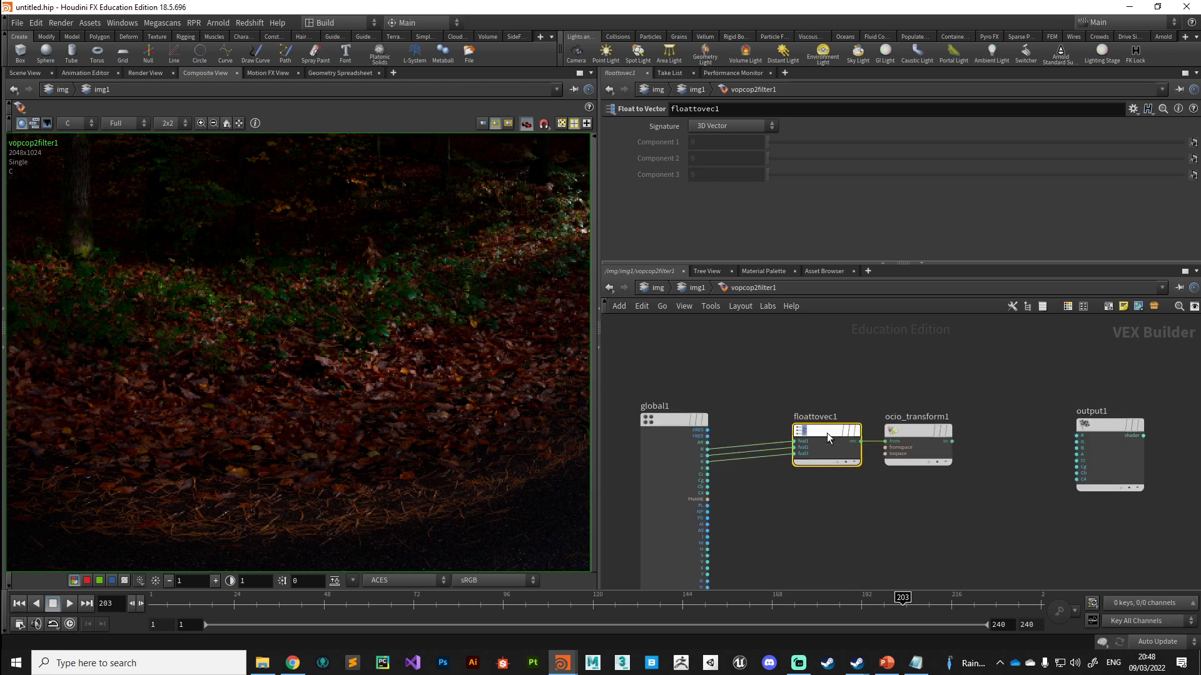
middle_click_drag(827, 432, 640, 418)
left_click_drag(918, 425, 990, 413)
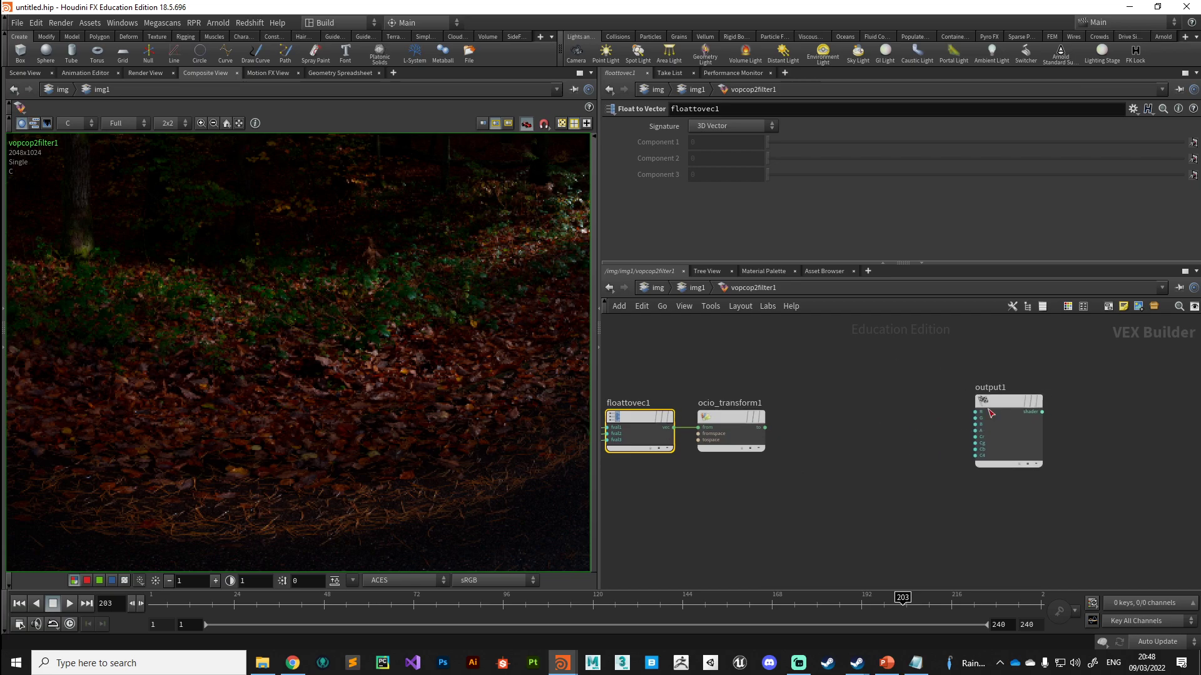
Add a Vector to Float node after ocio_transform1
key("Tab")
type("vecc")
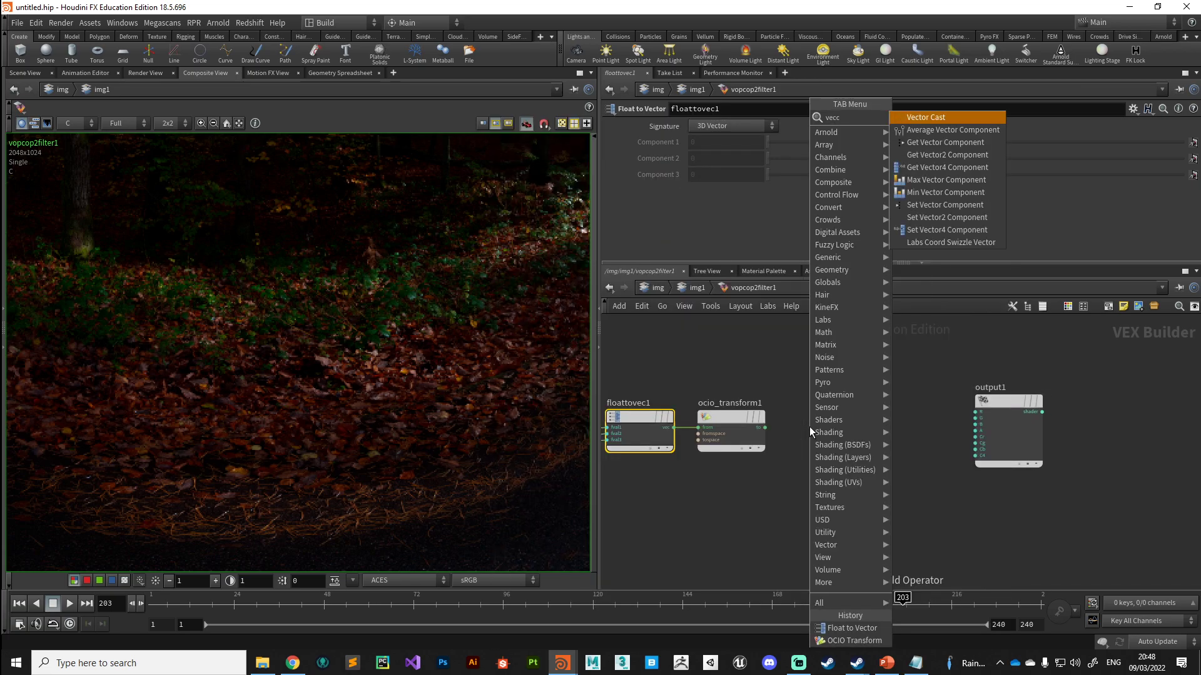
key("BackSpace")
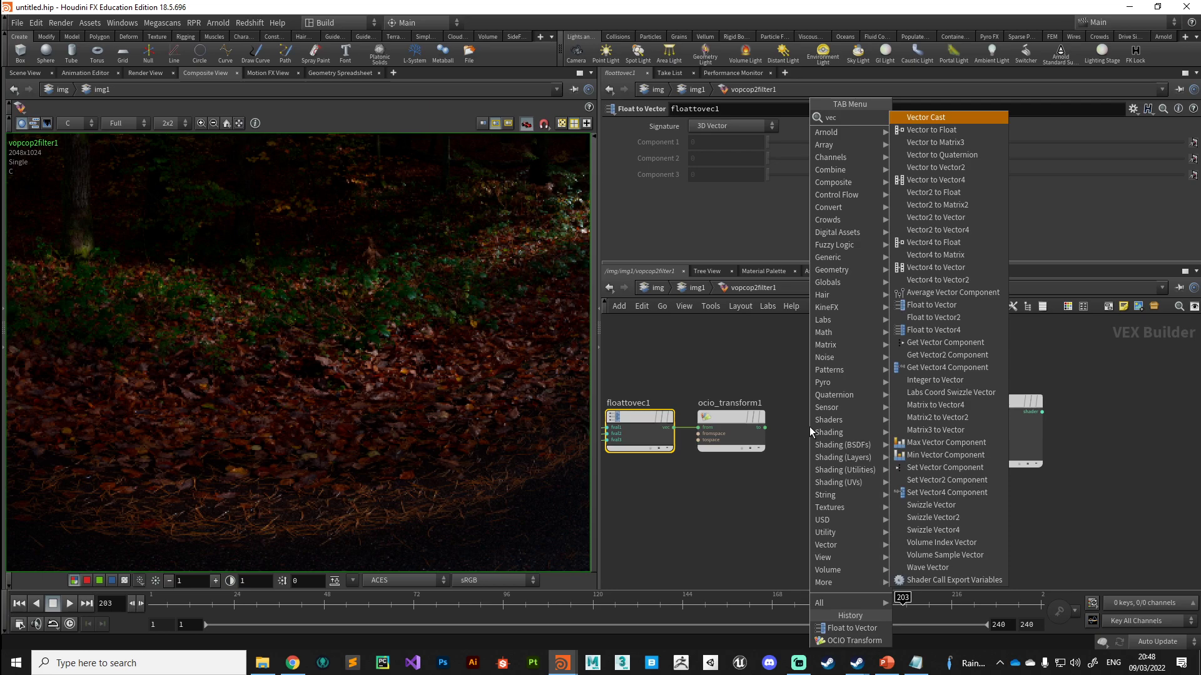
type("tor")
key("Down")
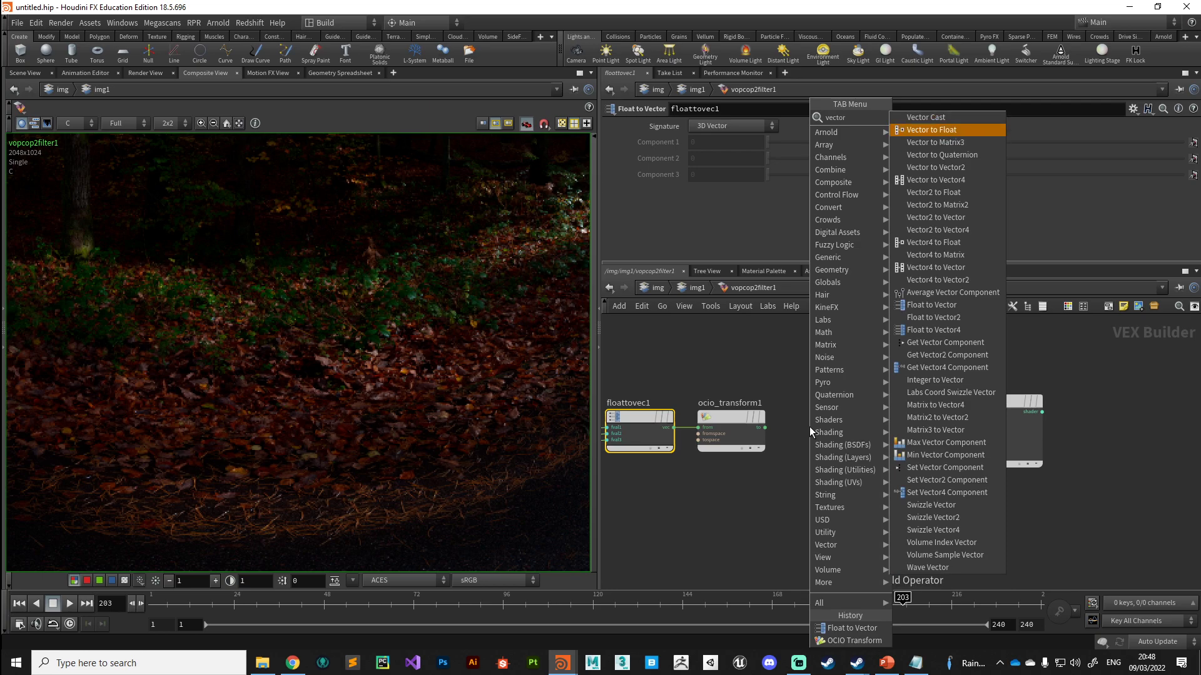
key("Return")
left_click(869, 422)
Wire ocio_transform1 into vectofloat1, and its fval1-3 into output1's R, G, B
scroll(771, 439, "up", 3)
left_click(746, 423)
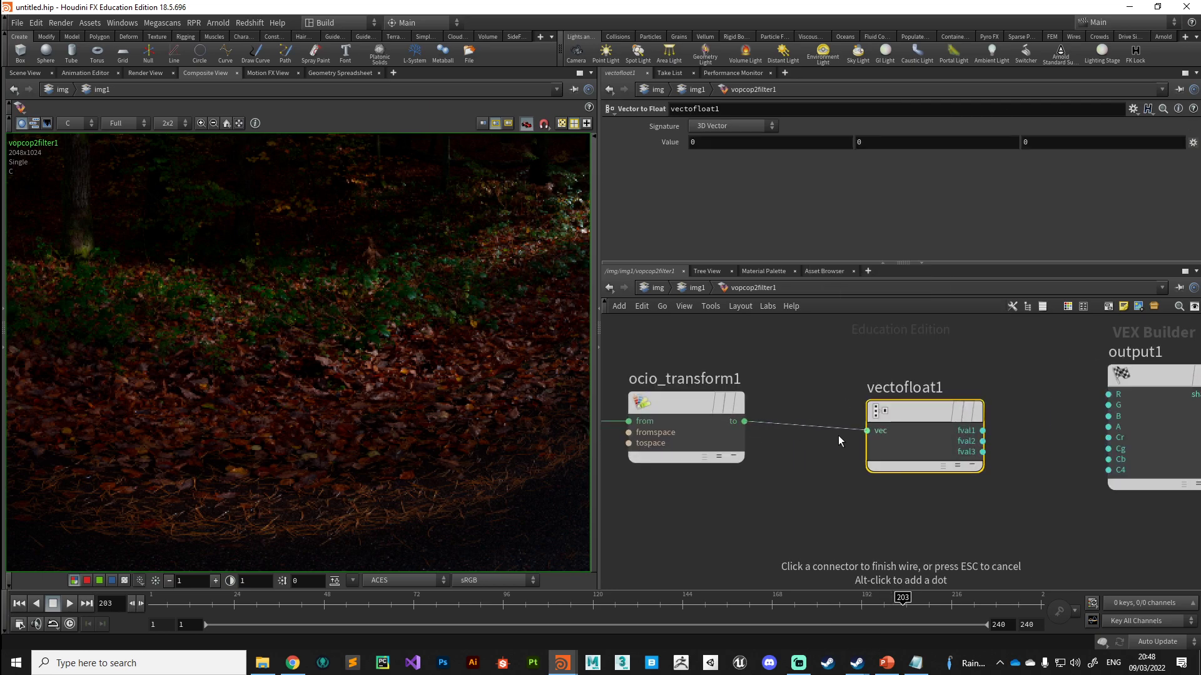
left_click(867, 431)
left_click(836, 427)
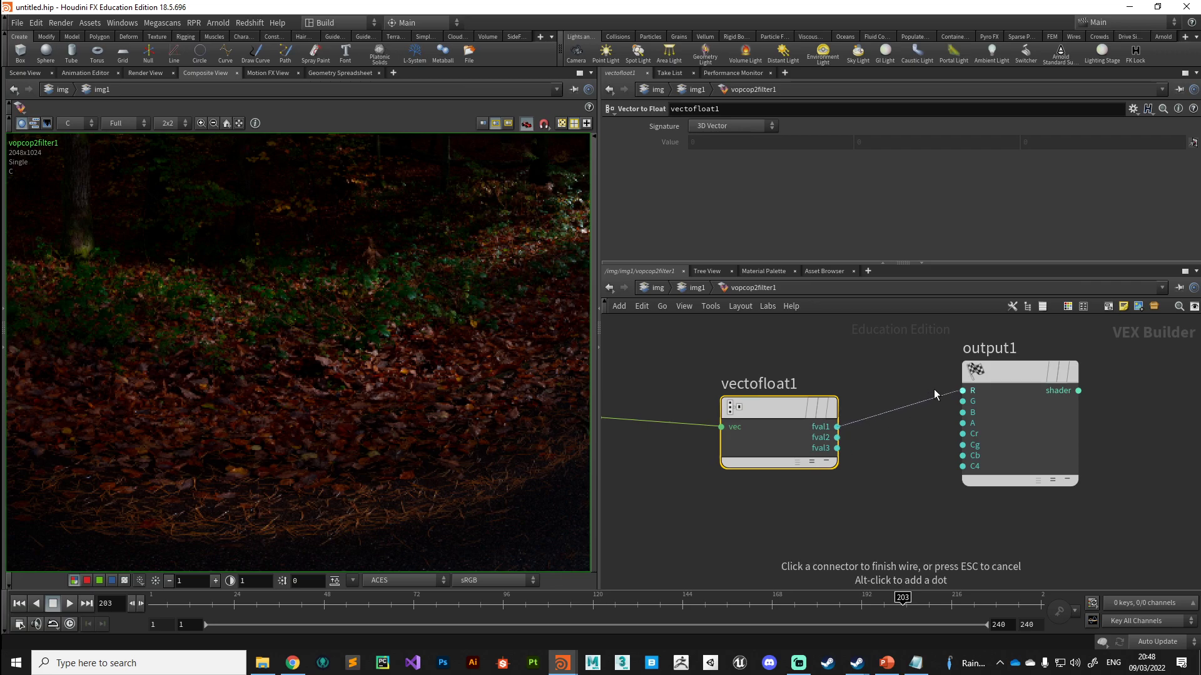
left_click(962, 390)
left_click(836, 438)
left_click(963, 401)
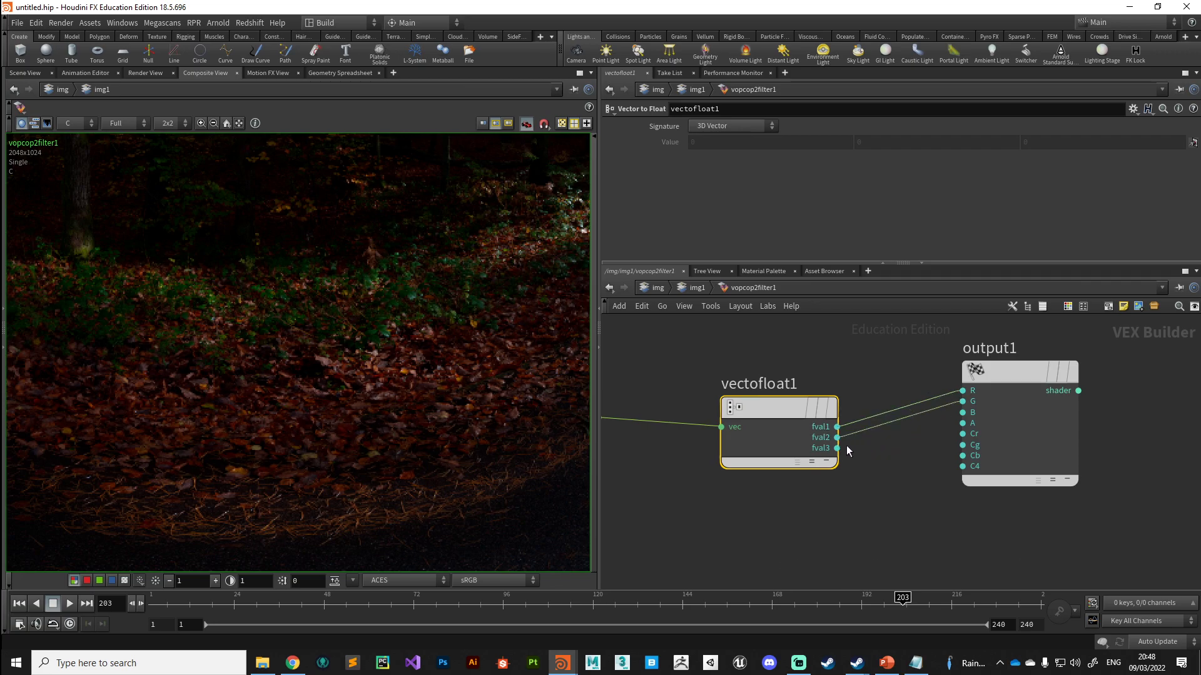
left_click(837, 449)
left_click(962, 412)
left_click(856, 490)
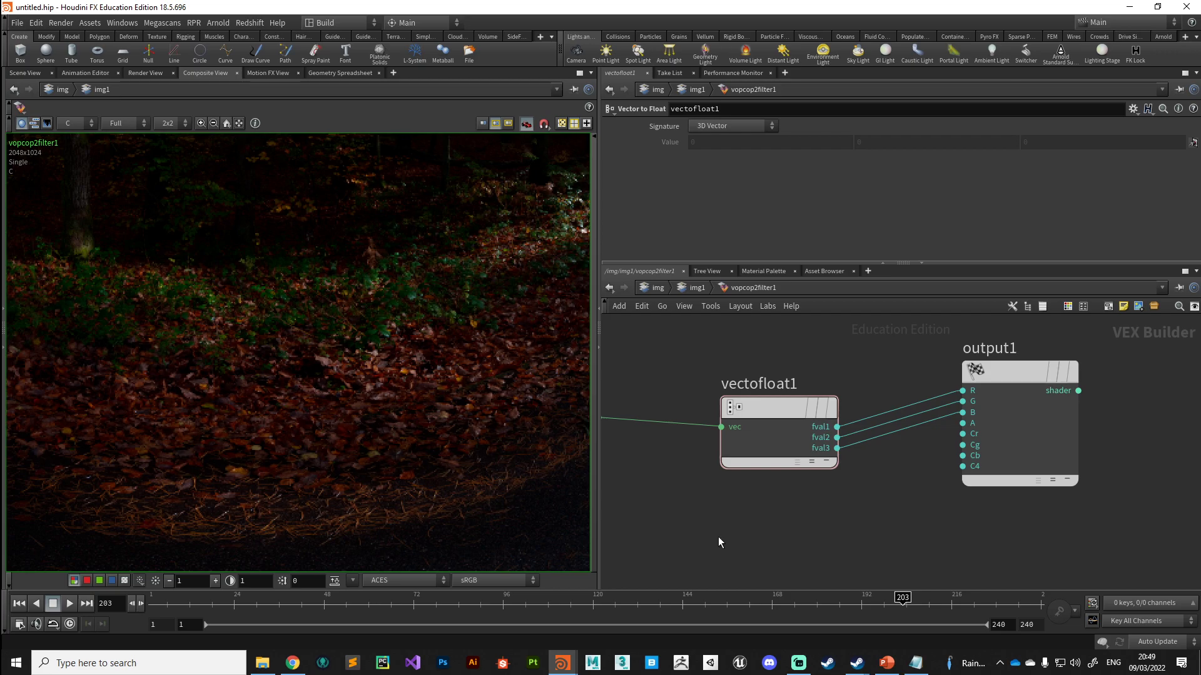
Go up to img1, dive back into vopcop2filter1, and select ocio_transform1
key("u")
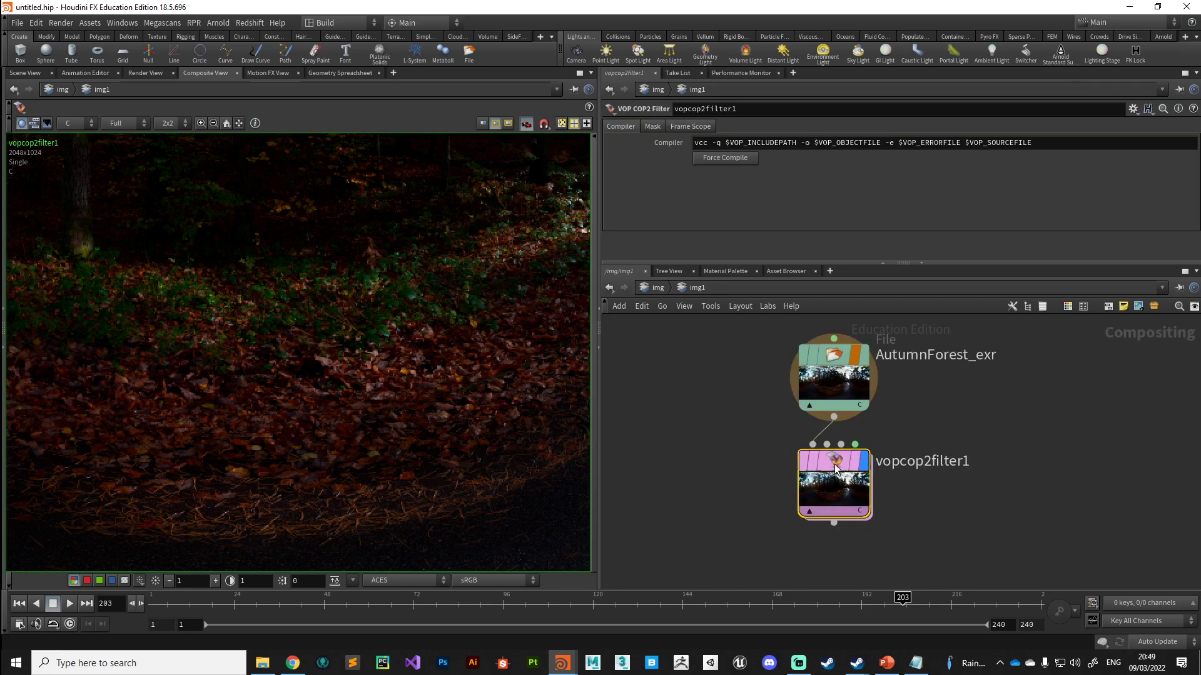
double_click(820, 497)
middle_click_drag(733, 522, 804, 505)
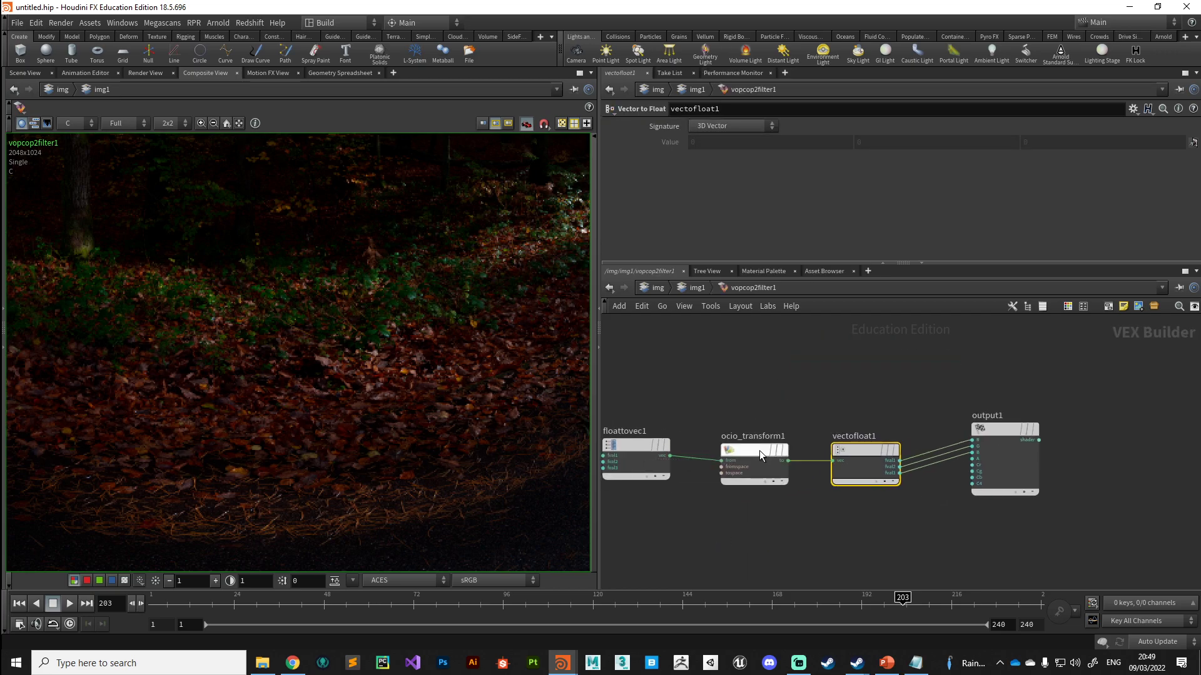
scroll(760, 450, "down", 4)
left_click(878, 431)
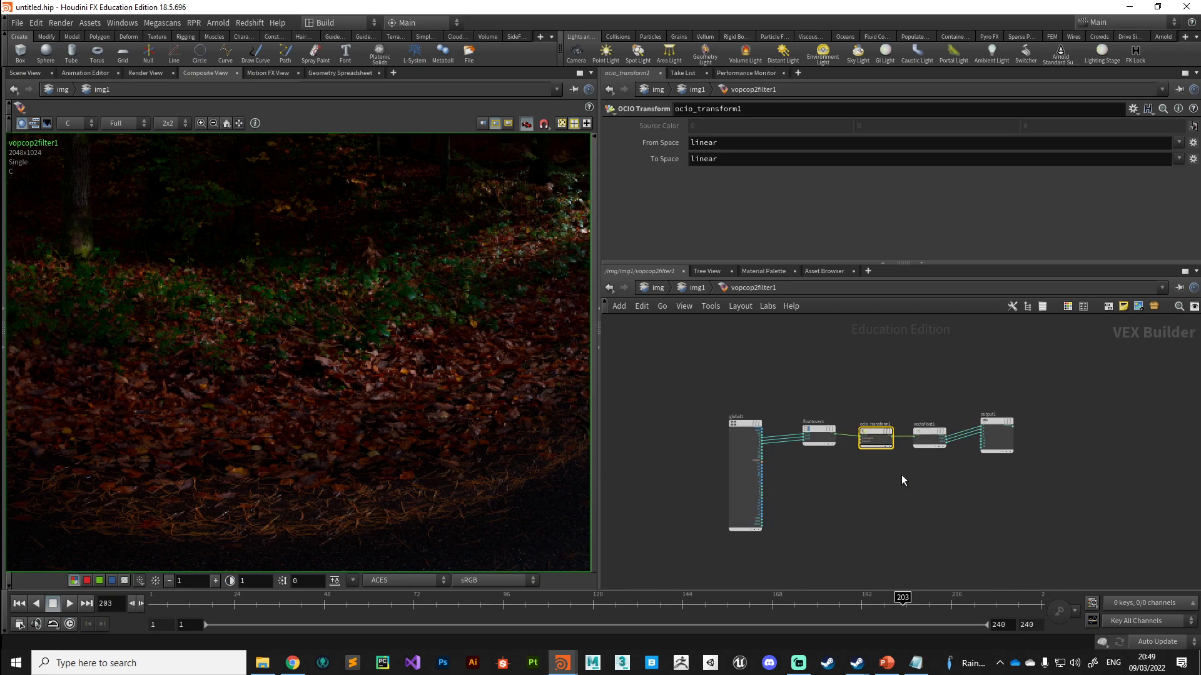
scroll(876, 479, "up", 3)
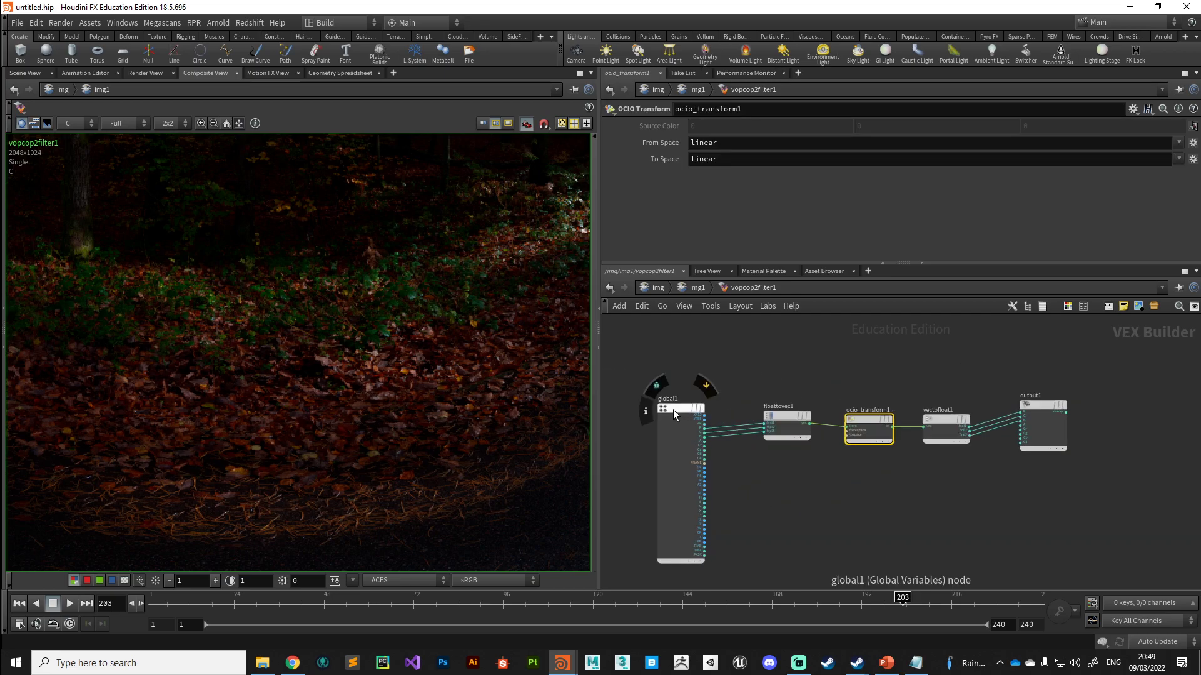
Move global1 and output1 closer to the chain and show the To Space choices
left_click_drag(673, 410, 714, 404)
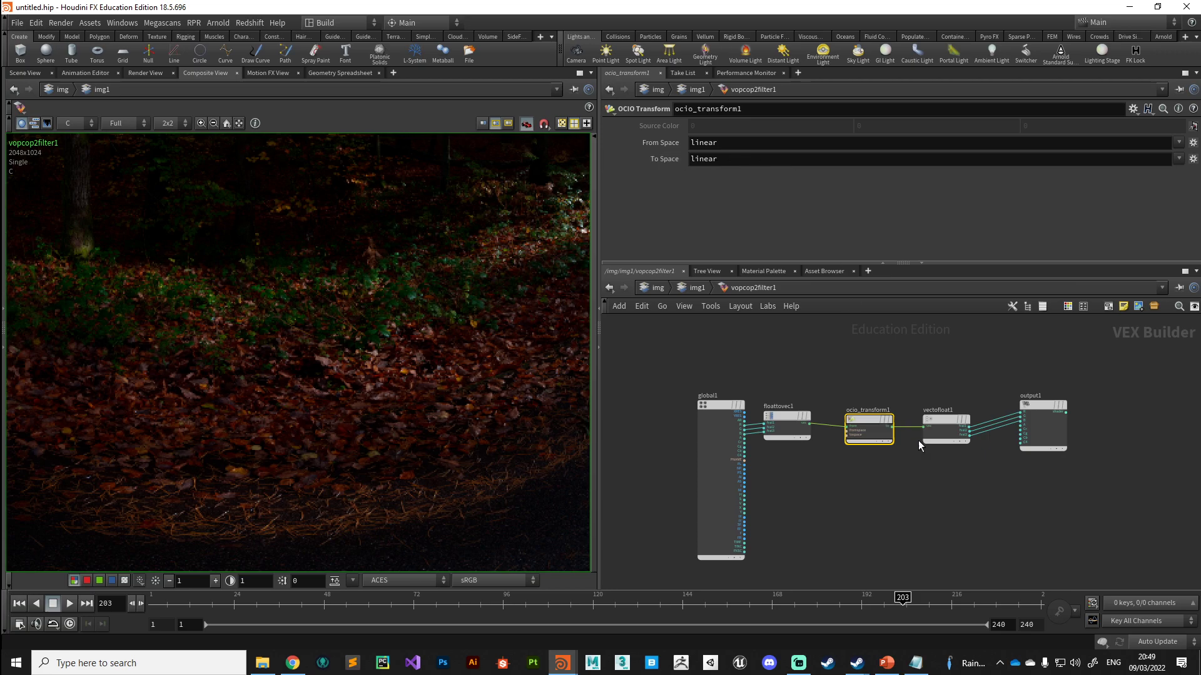
left_click_drag(1038, 404, 1012, 415)
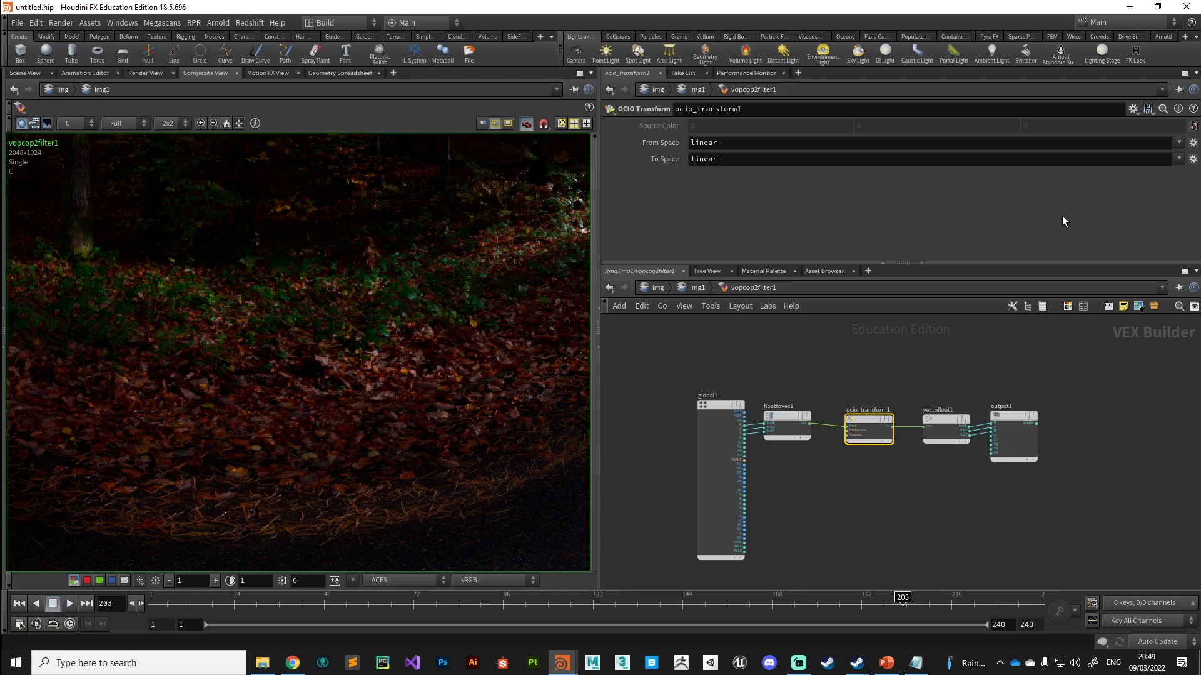
left_click(1179, 158)
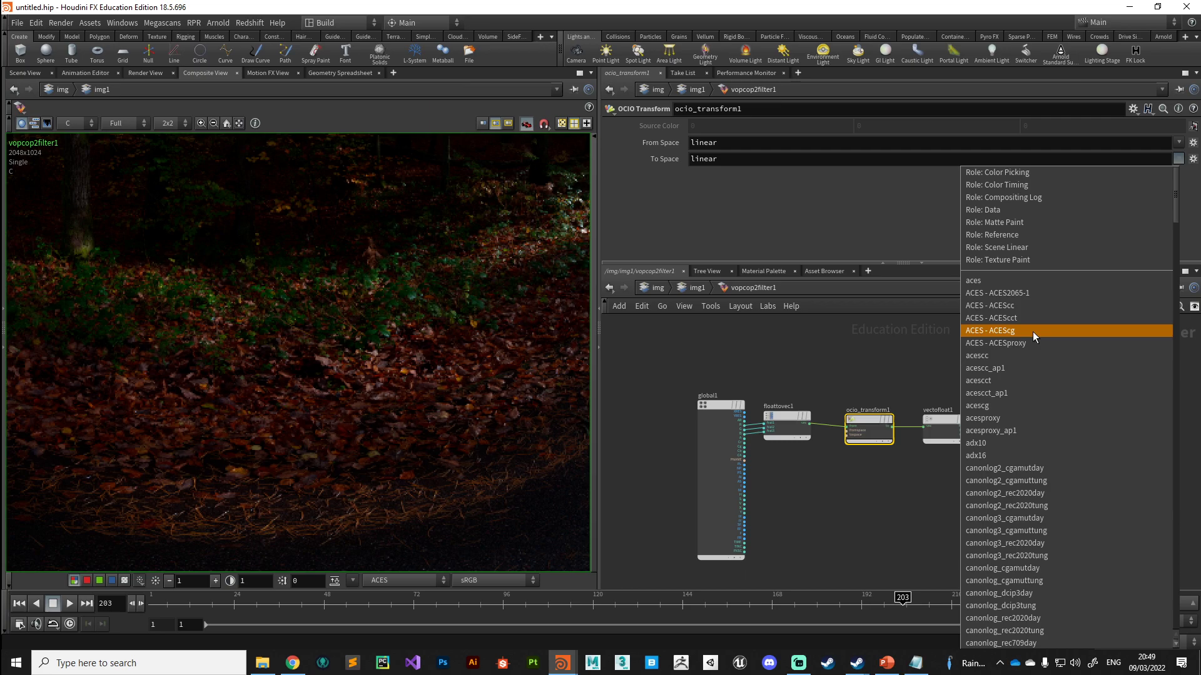
Set ocio_transform1's To Space to ACES - ACEScg and inspect the updated forest image
left_click(999, 331)
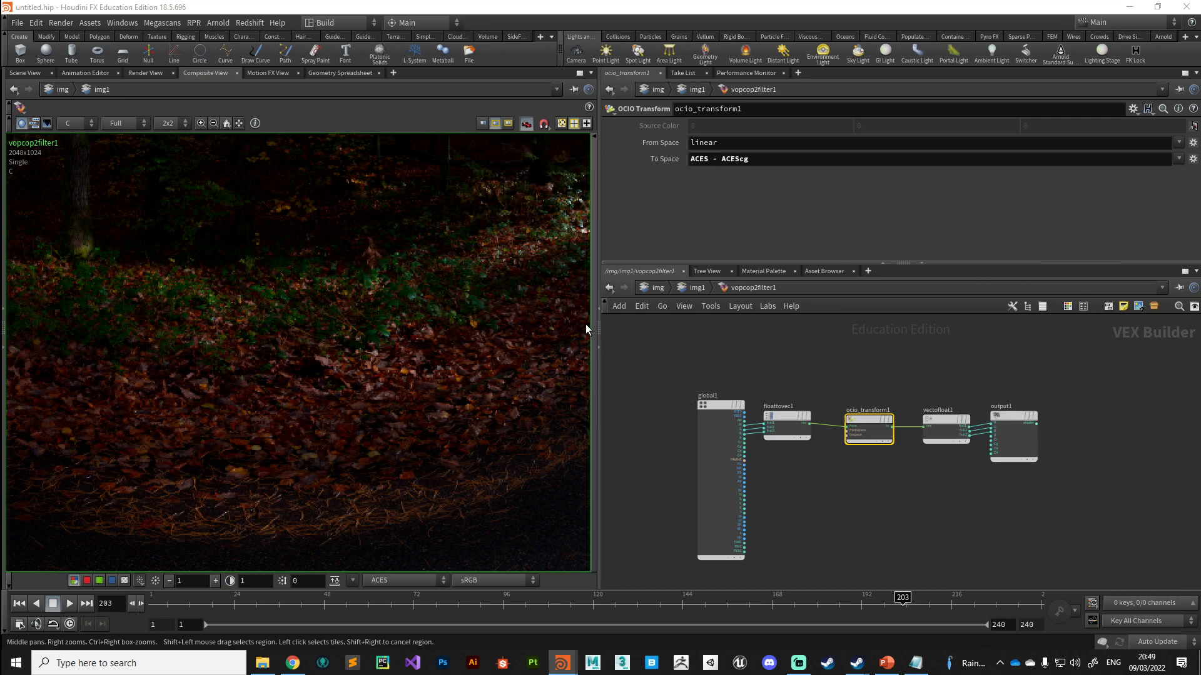
scroll(261, 366, "down", 4)
scroll(325, 414, "up", 2)
scroll(324, 428, "up", 3)
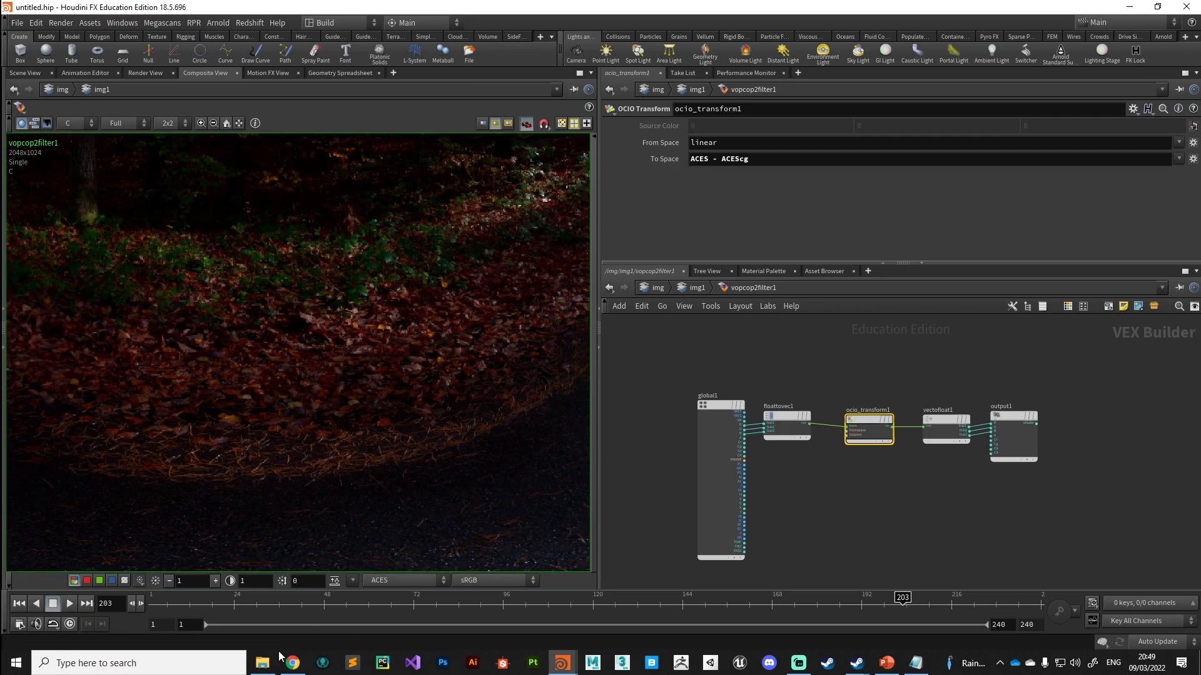
left_click(263, 664)
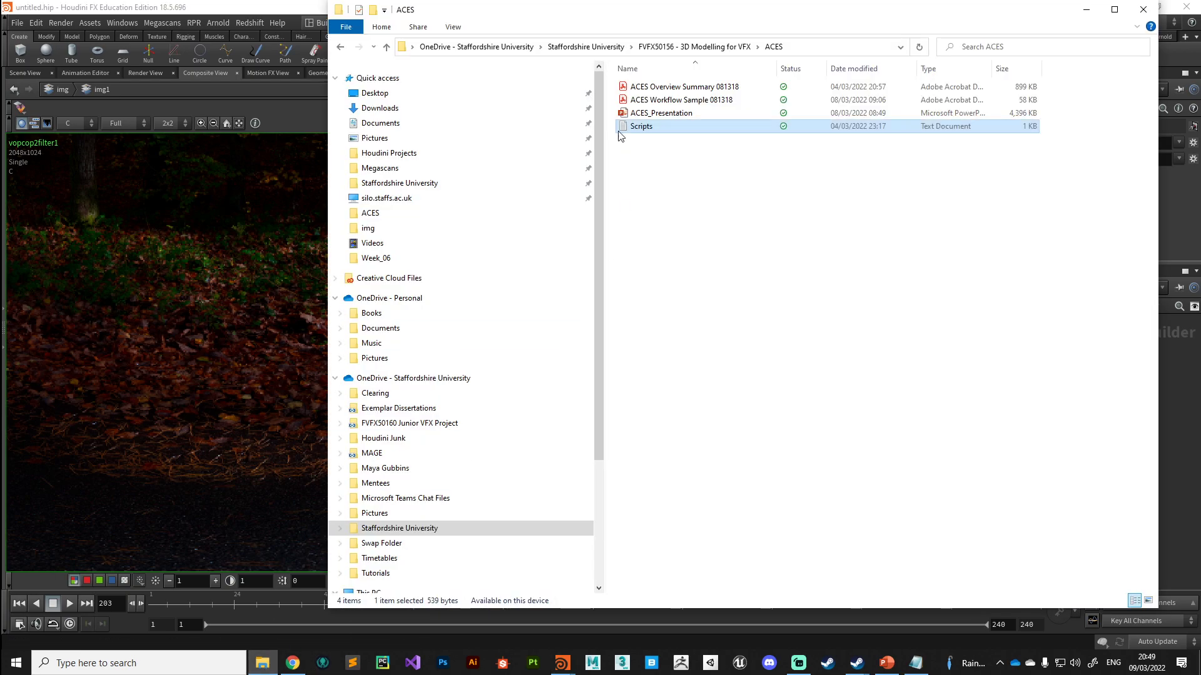
left_click_drag(581, 10, 1200, 25)
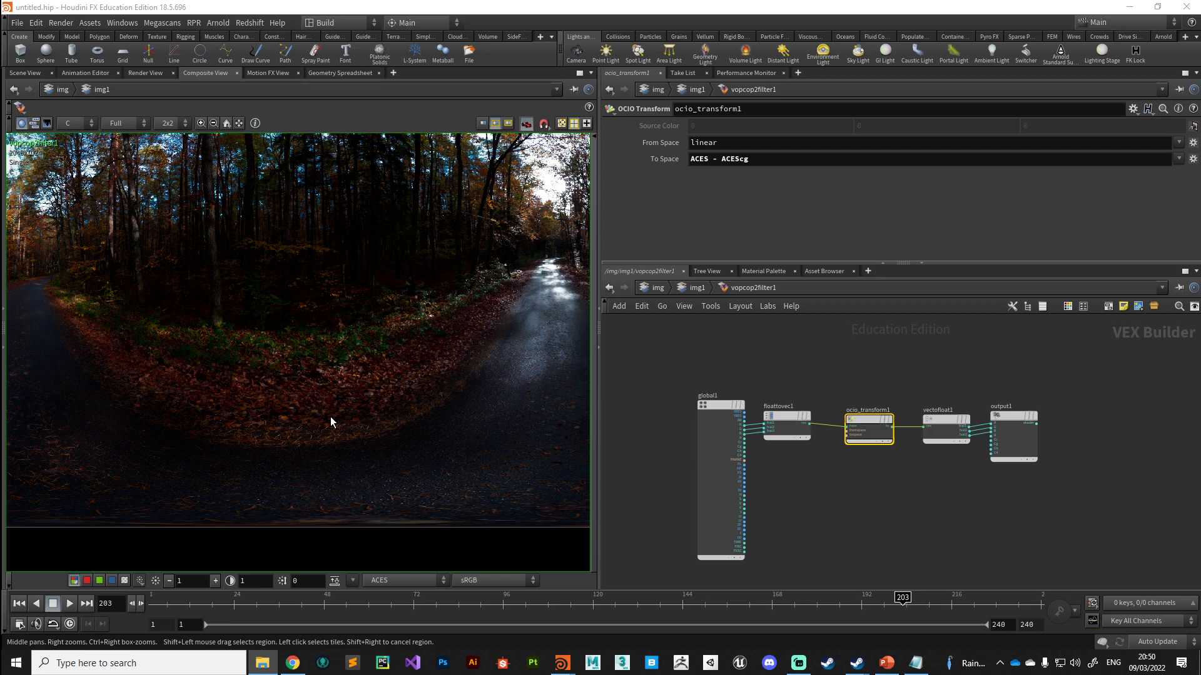
scroll(330, 417, "up", 2)
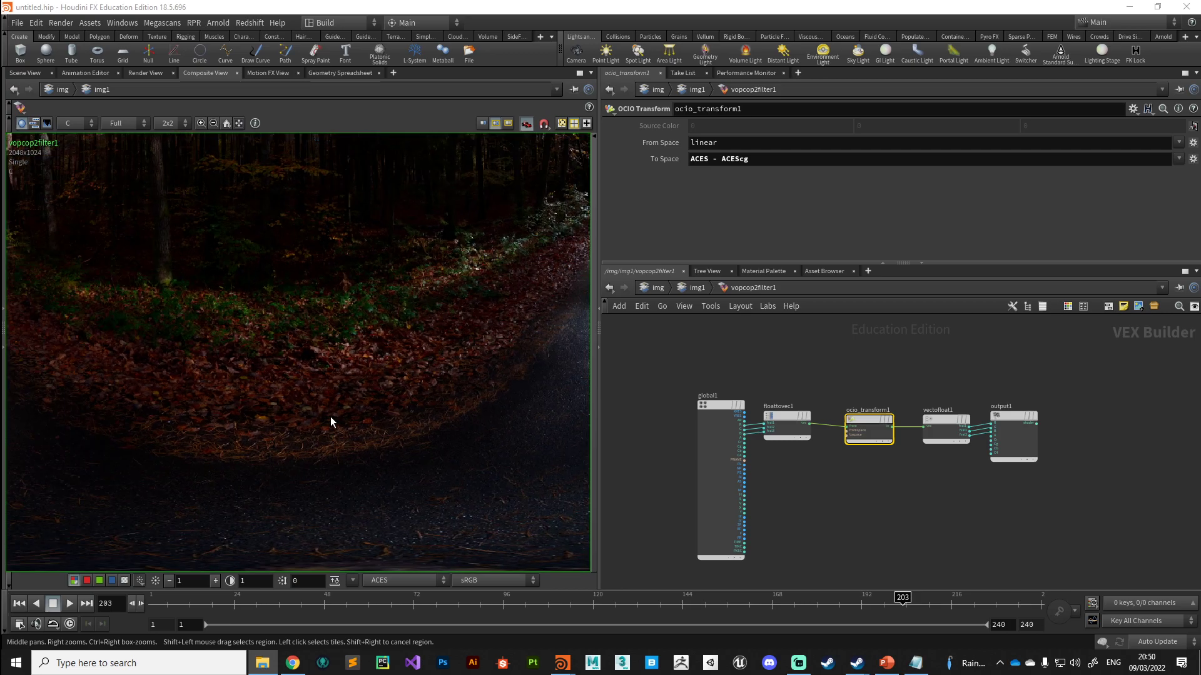
scroll(330, 416, "down", 2)
middle_click_drag(365, 436, 336, 446)
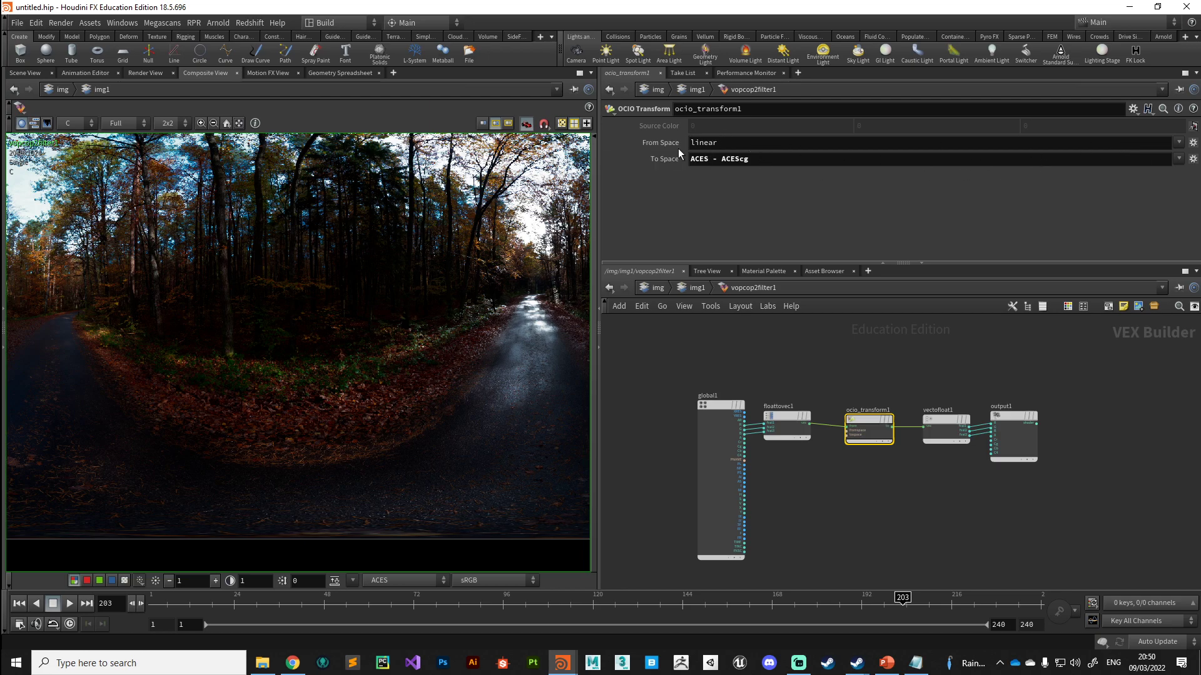
Set ocio_transform1's From Space to Utility - Linear - sRGB
left_click(1178, 142)
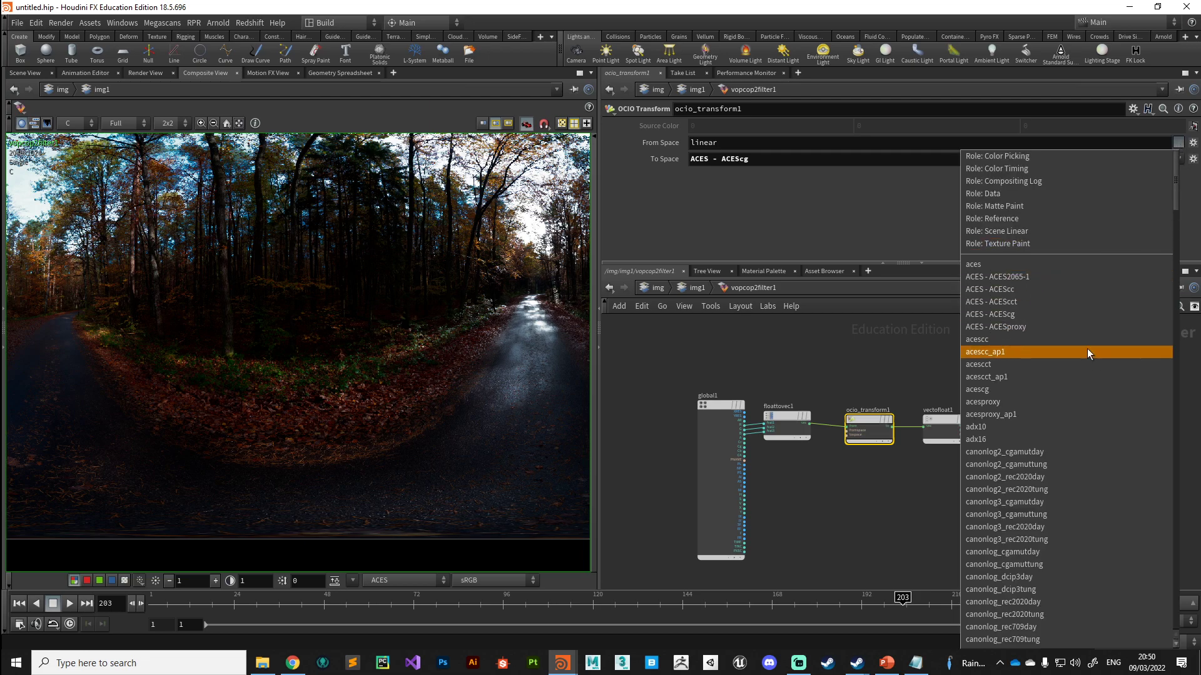
scroll(1087, 348, "down", 5)
left_click_drag(1178, 223, 1185, 472)
scroll(1172, 564, "up", 15)
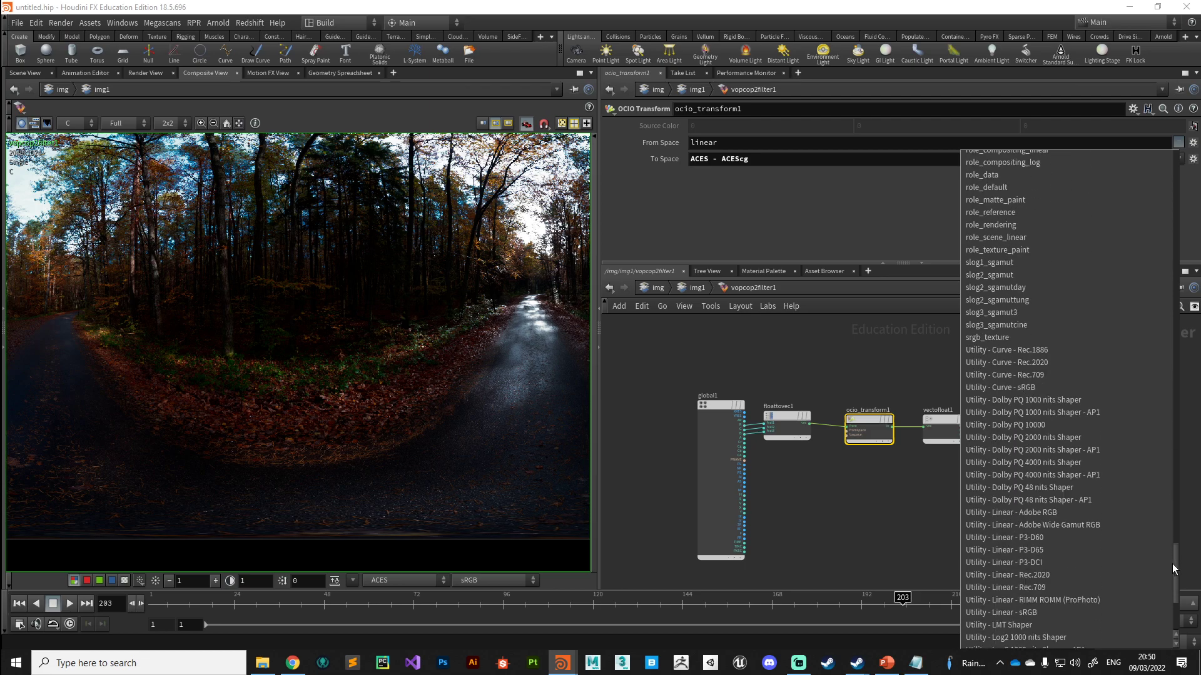
scroll(1138, 185, "up", 20)
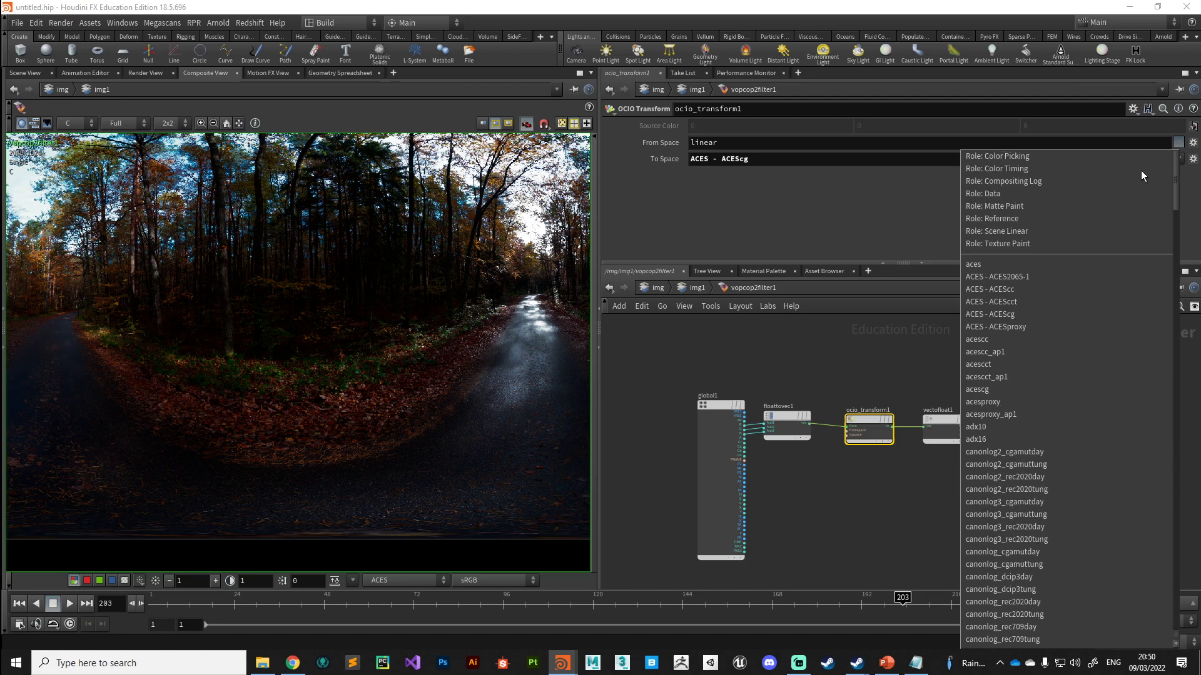
scroll(1150, 241, "down", 8)
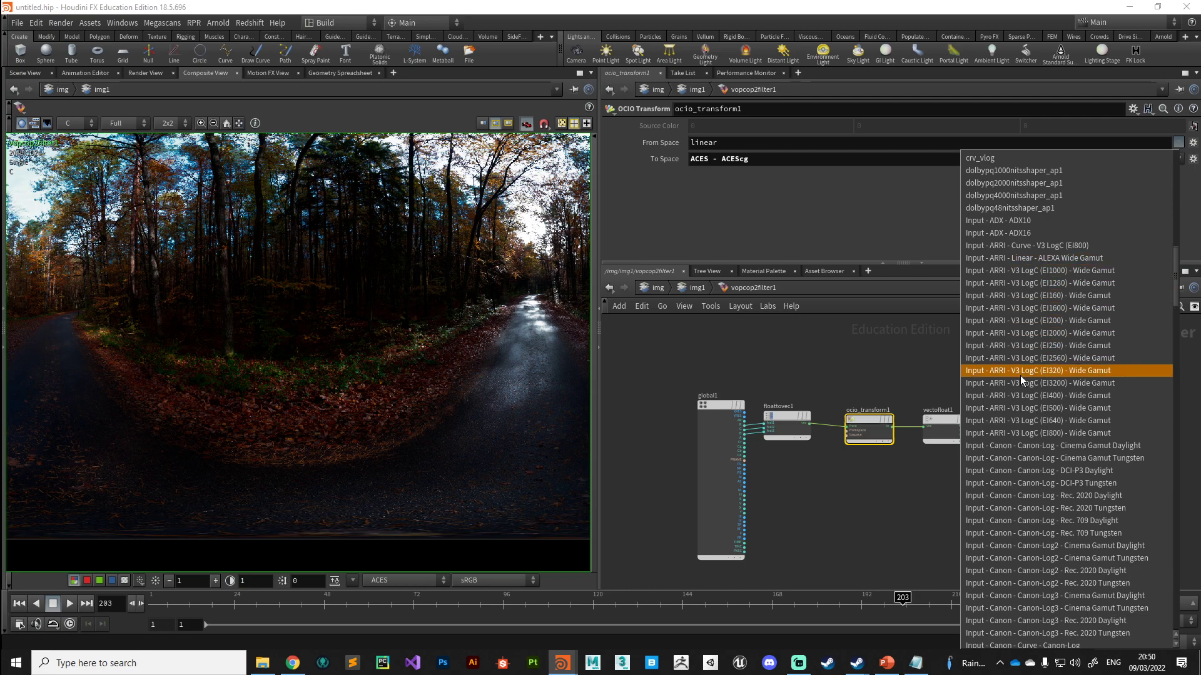
scroll(1020, 400, "down", 2)
scroll(1017, 410, "down", 7)
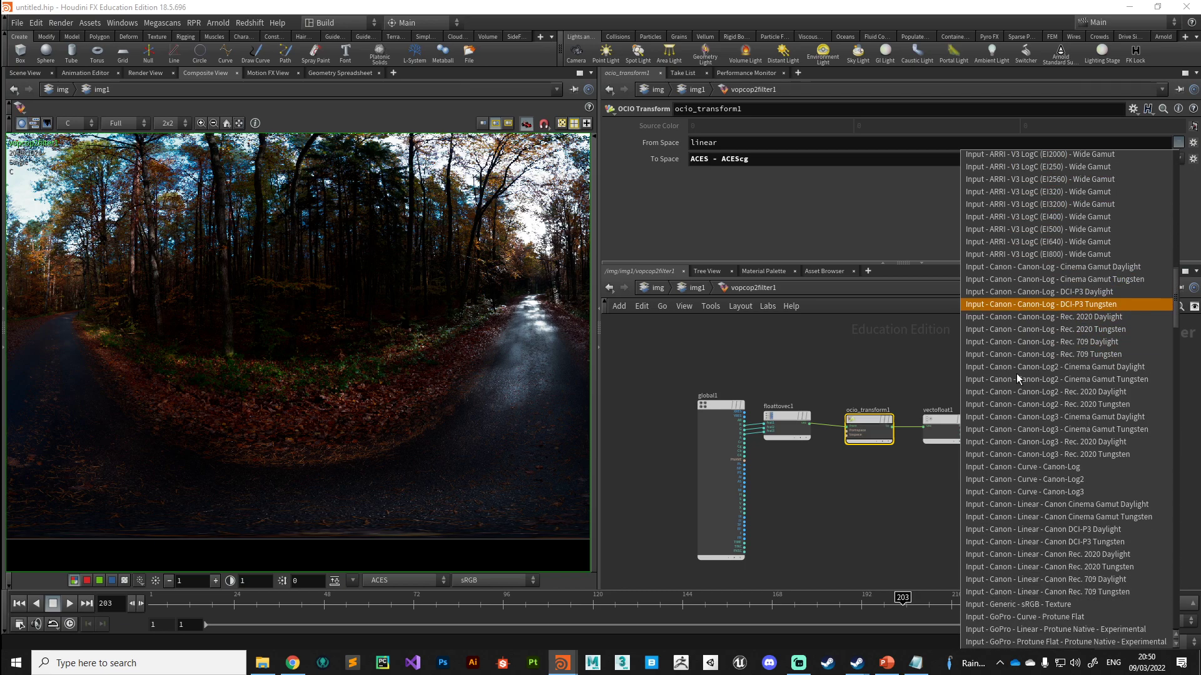
scroll(1015, 422, "down", 2)
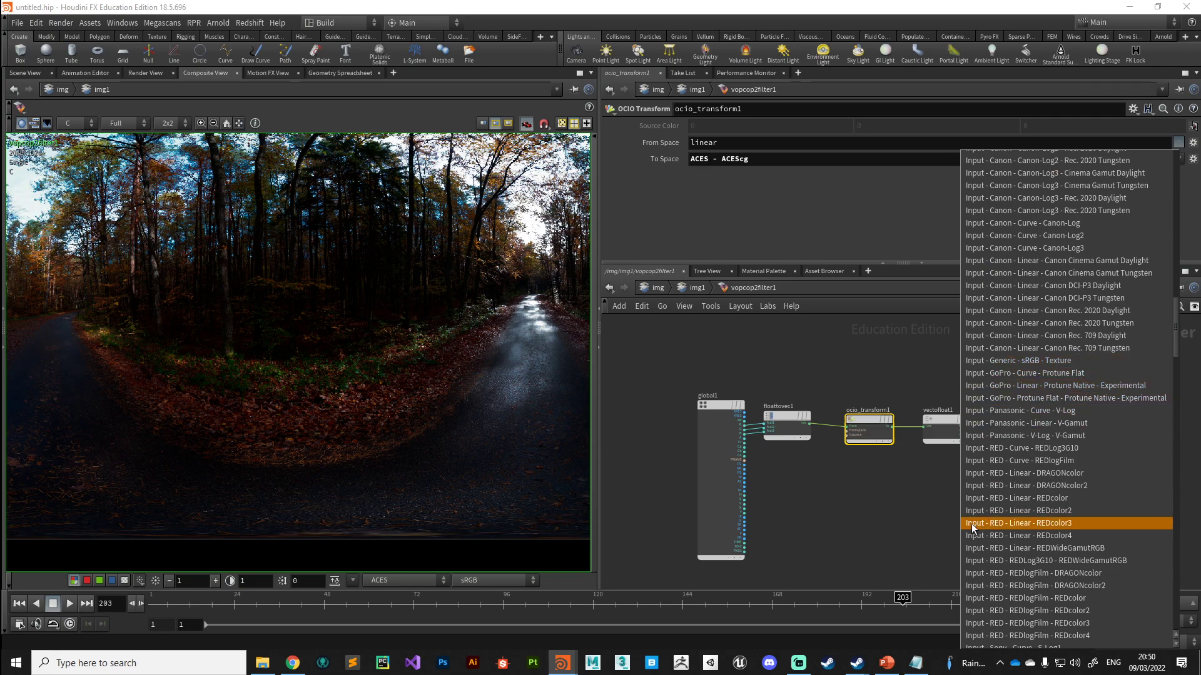
scroll(1034, 460, "down", 2)
scroll(1019, 426, "down", 2)
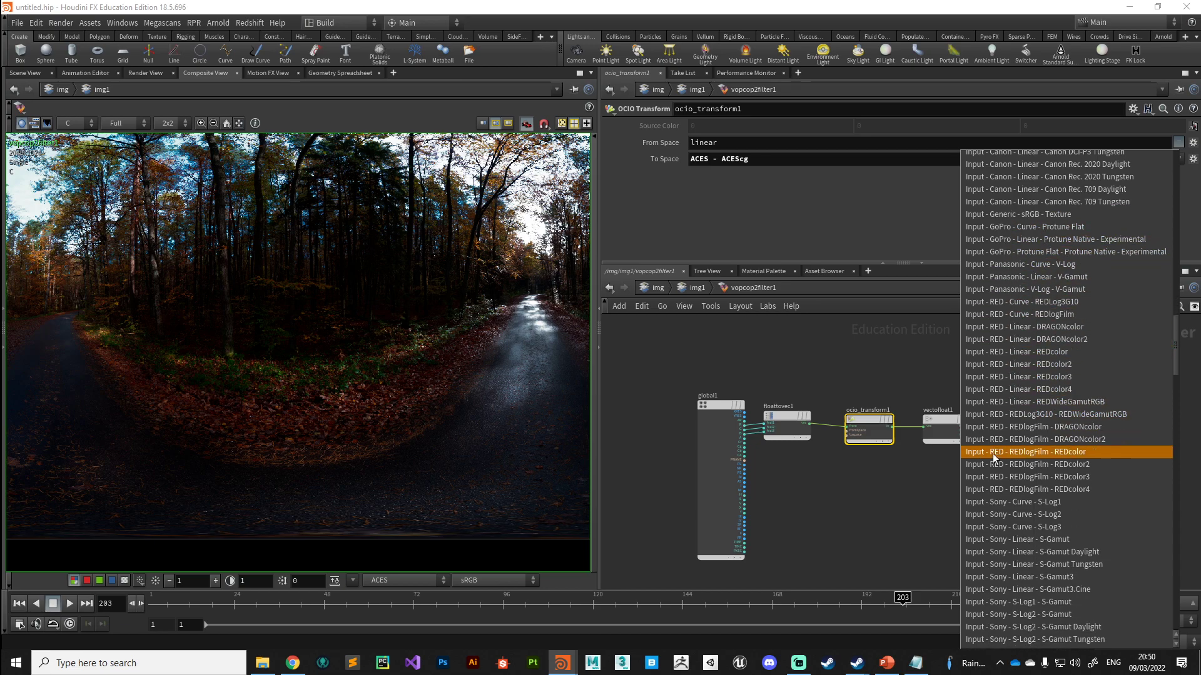
scroll(997, 453, "down", 3)
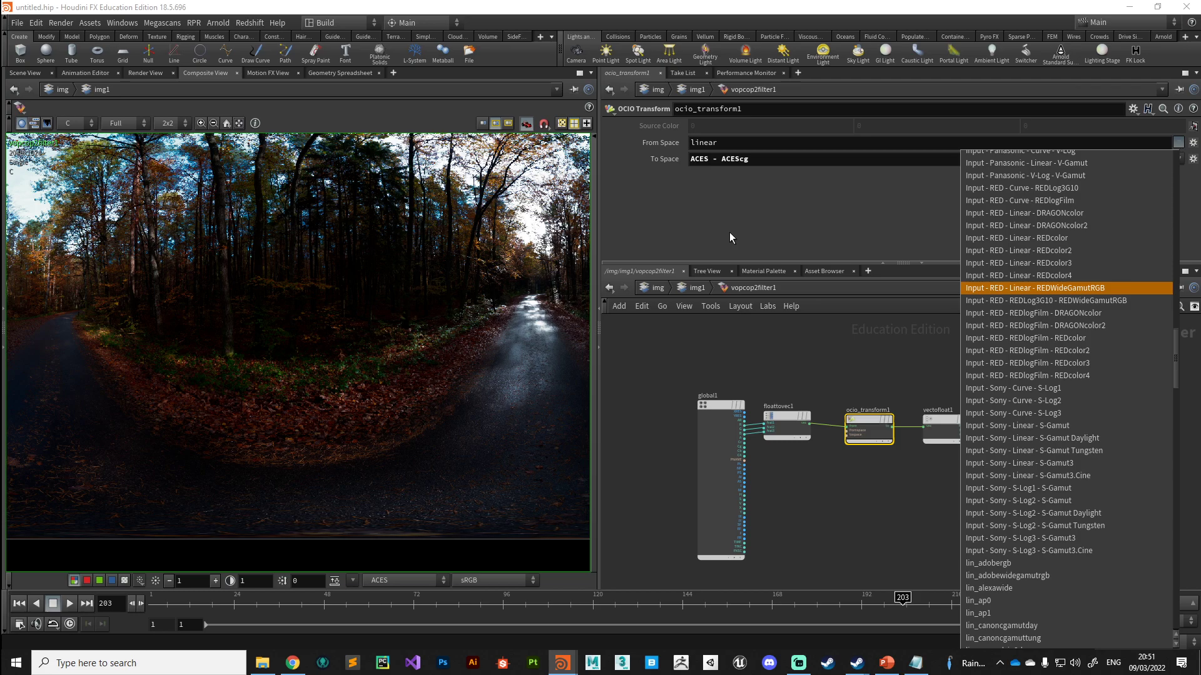
scroll(1033, 408, "down", 15)
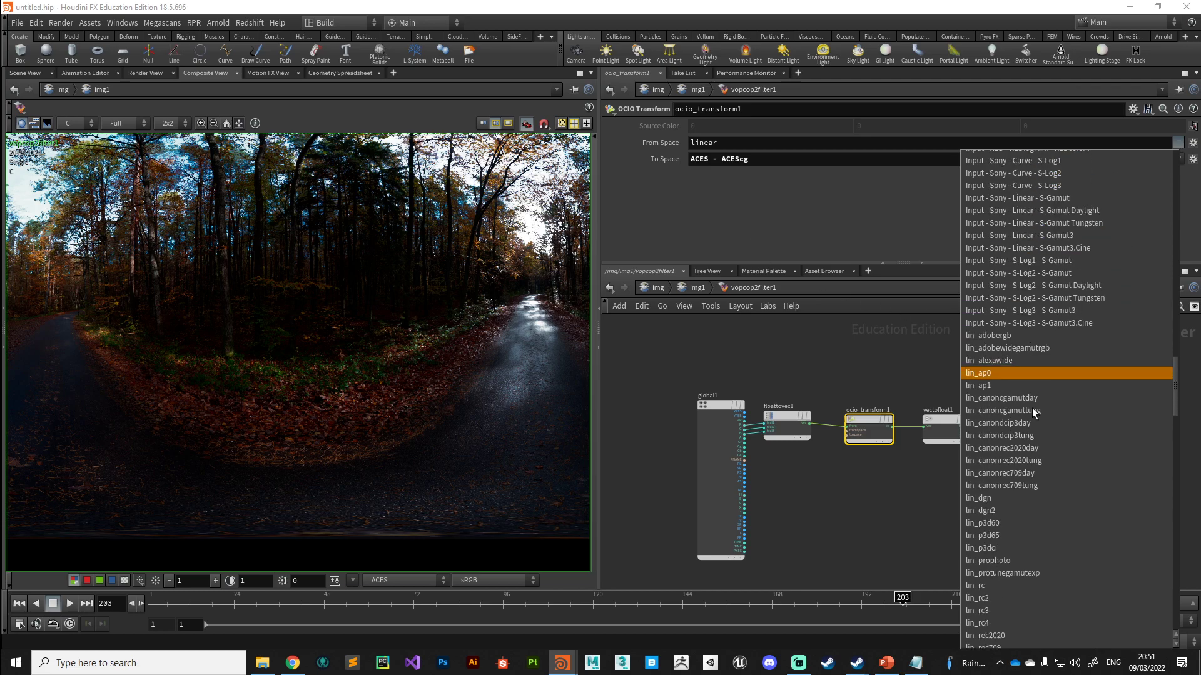
scroll(1038, 415, "down", 8)
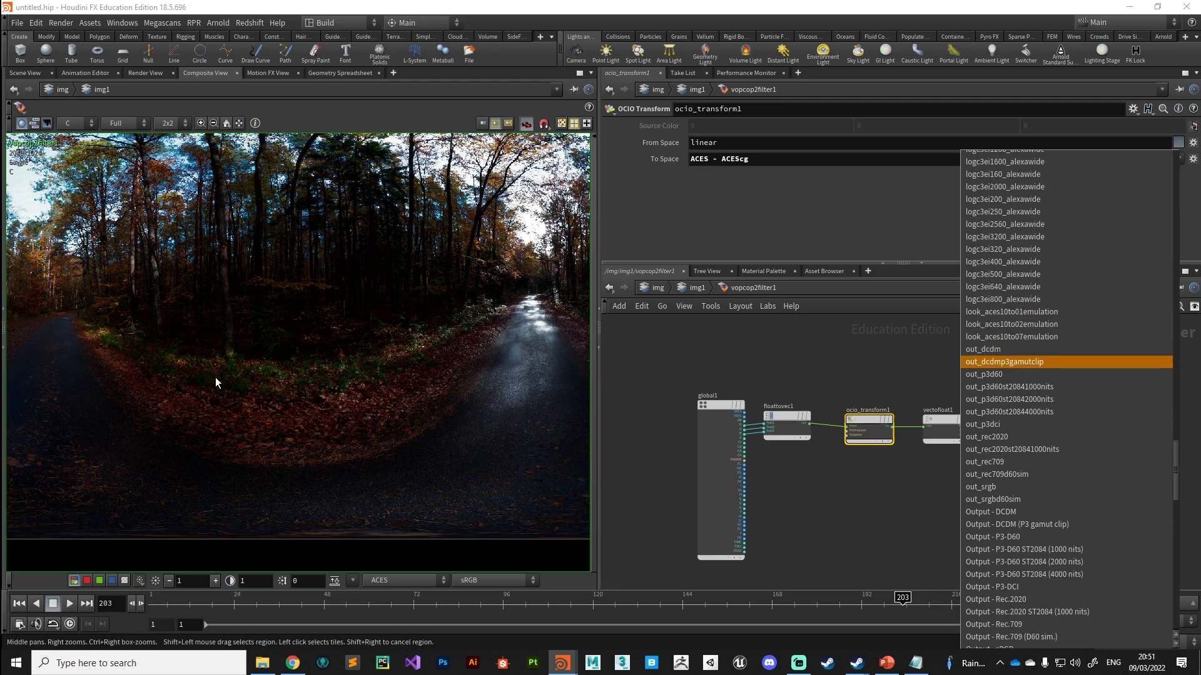
scroll(1051, 468, "down", 5)
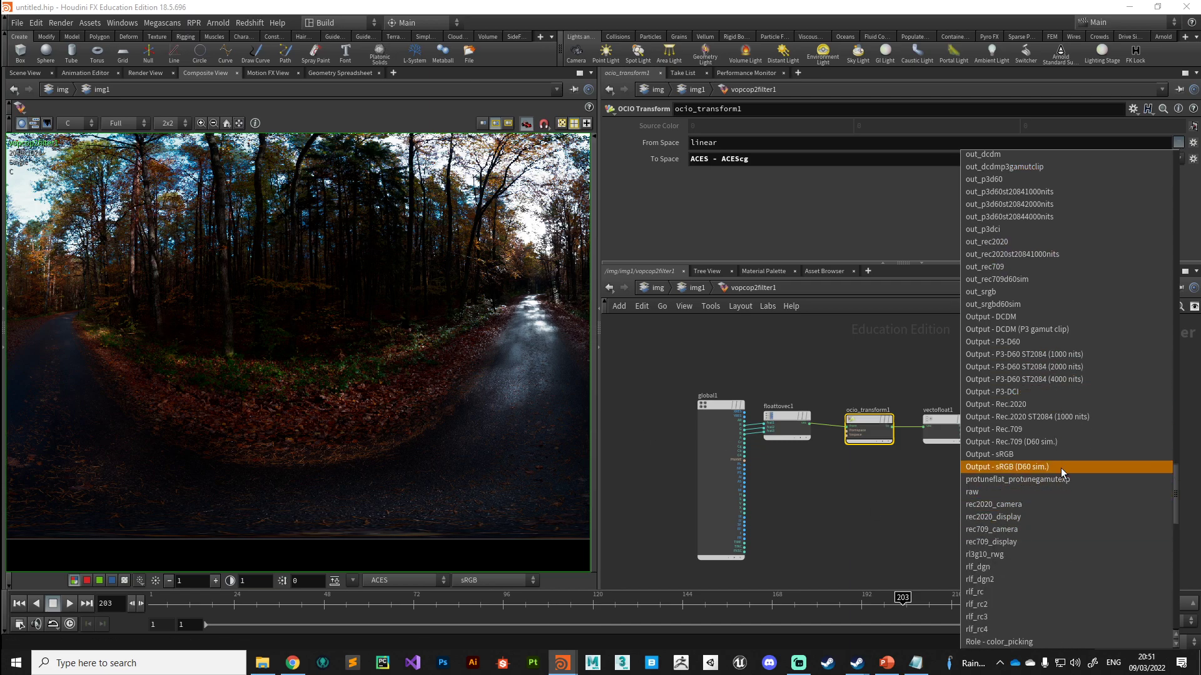
scroll(1063, 481, "down", 15)
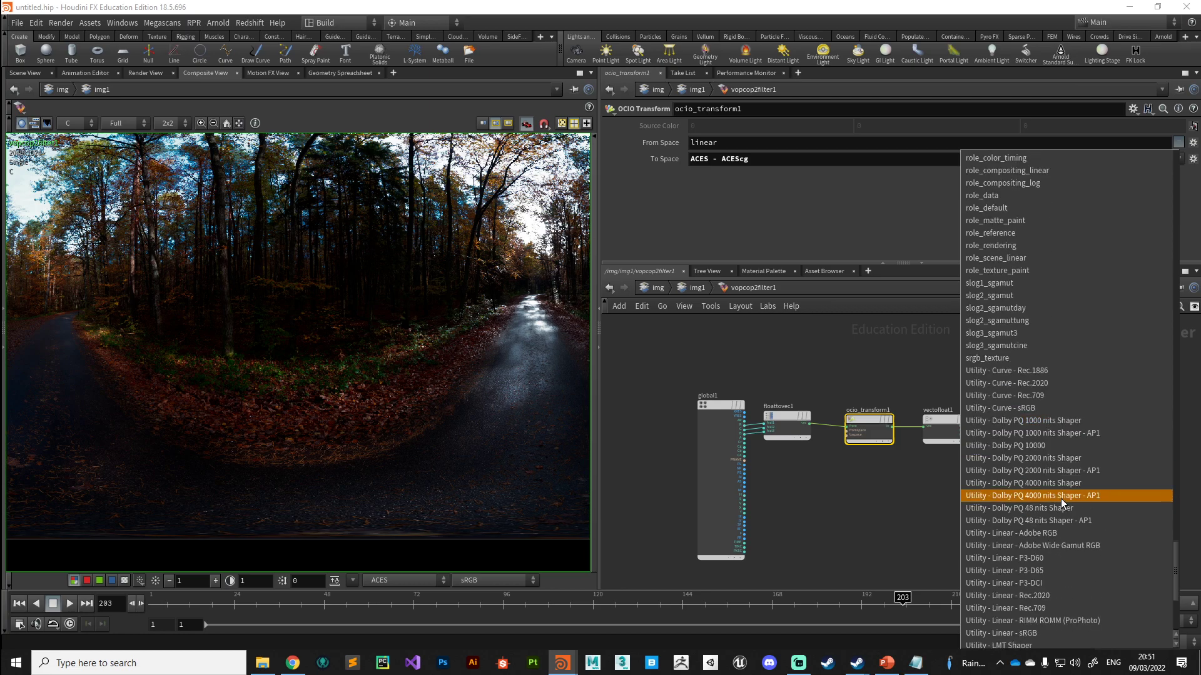
scroll(996, 482, "down", 2)
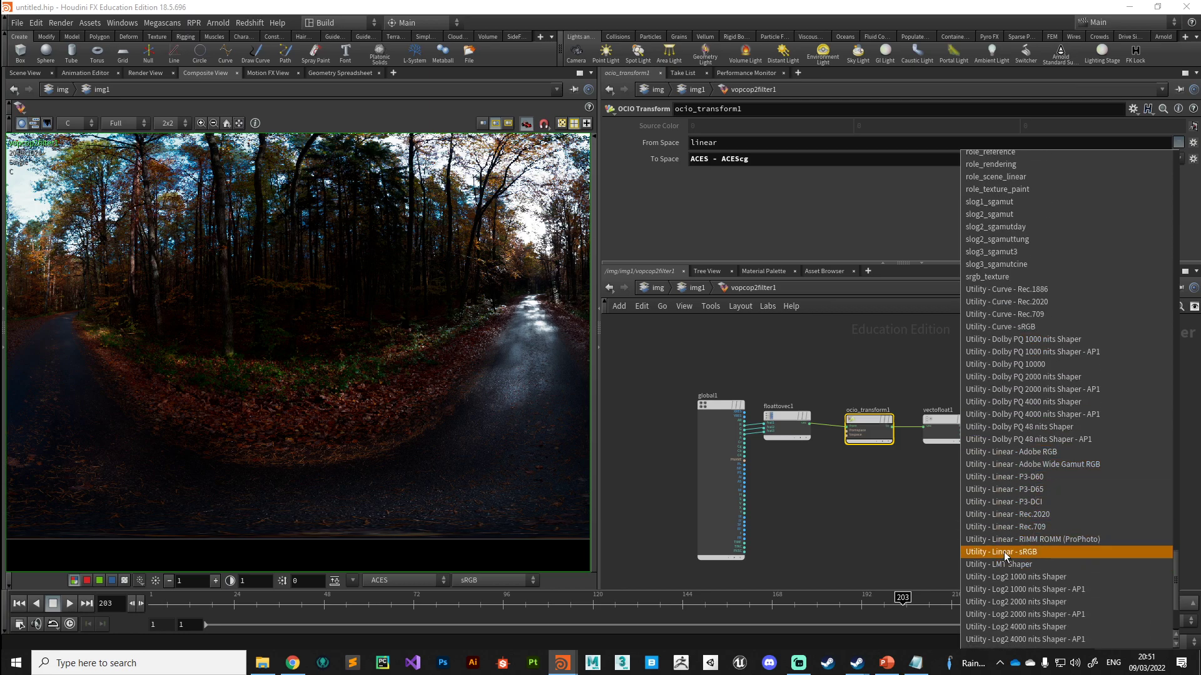
left_click(1051, 552)
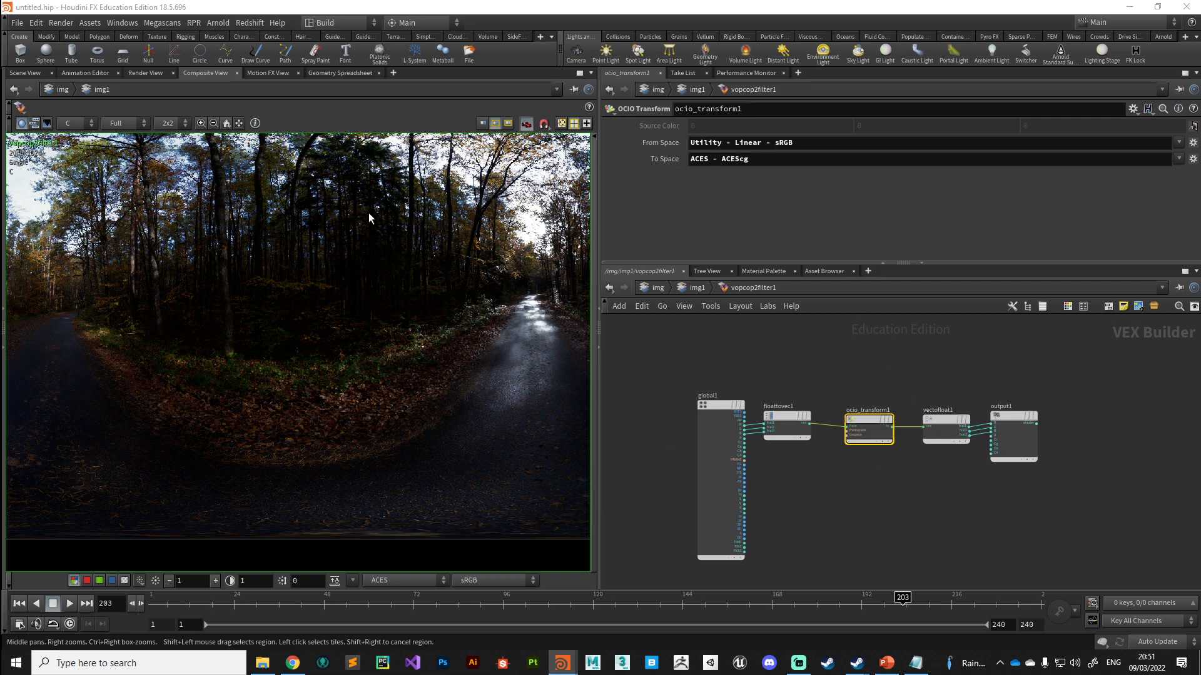
Return to /img/img1, move vopcop2filter1 left of the File node, and compare it with AutumnForest_exr side by side
left_click_drag(863, 416, 860, 415)
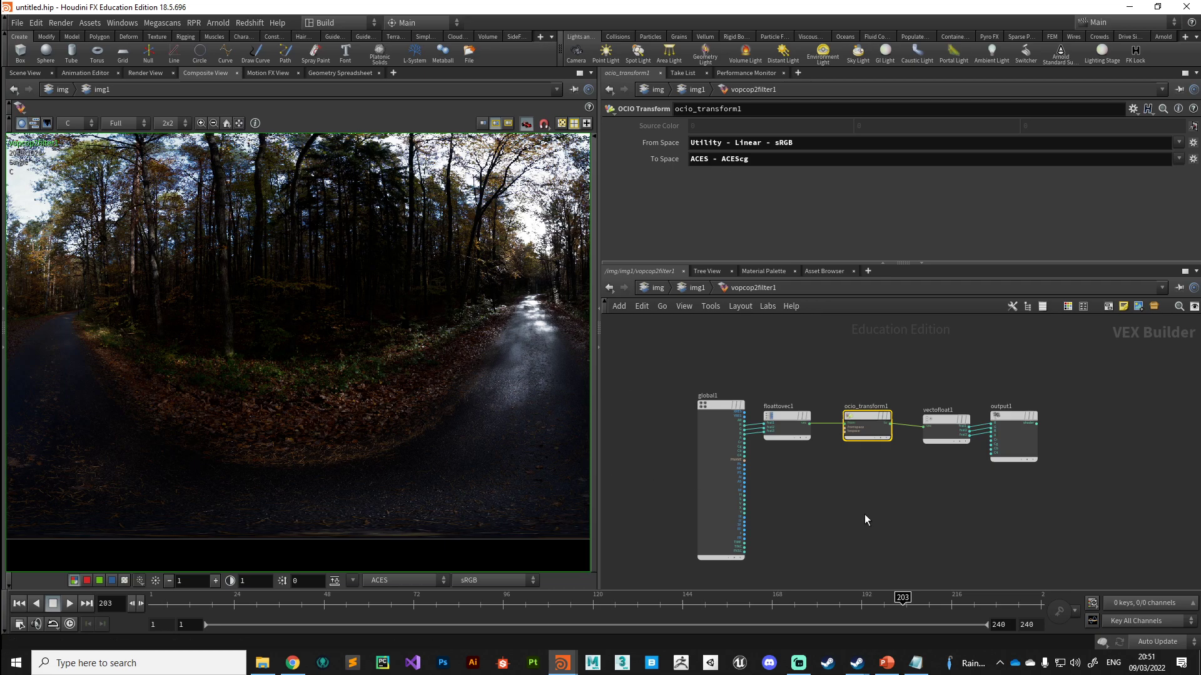
key("u")
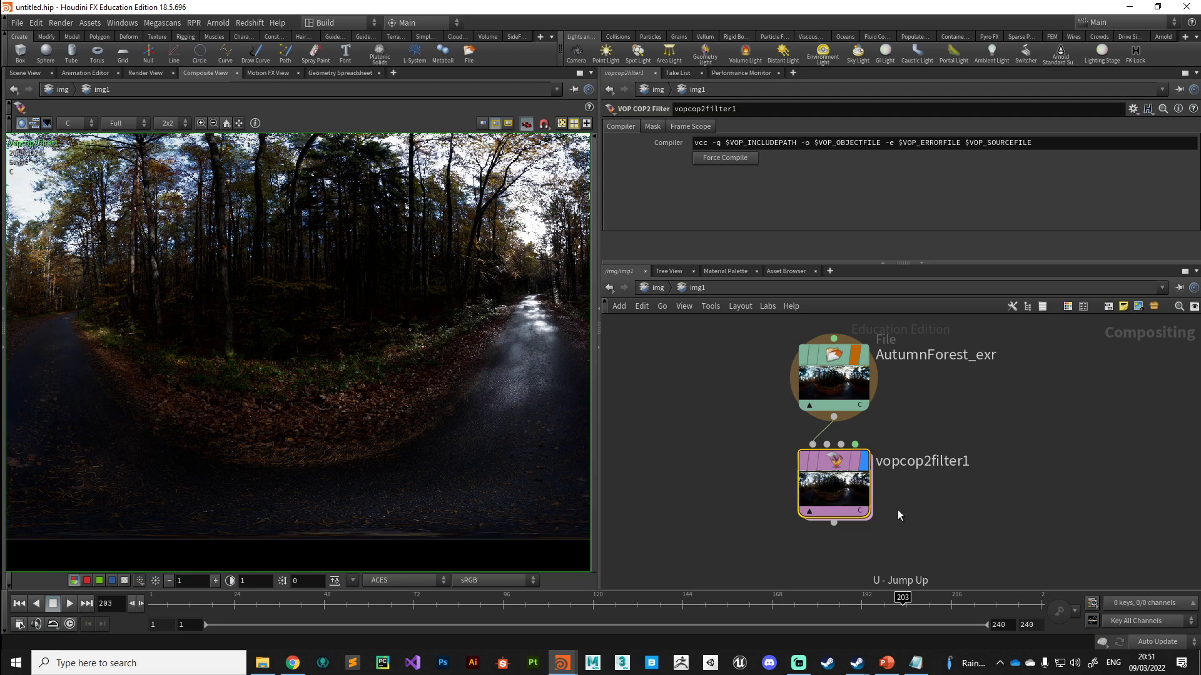
left_click_drag(818, 485, 661, 468)
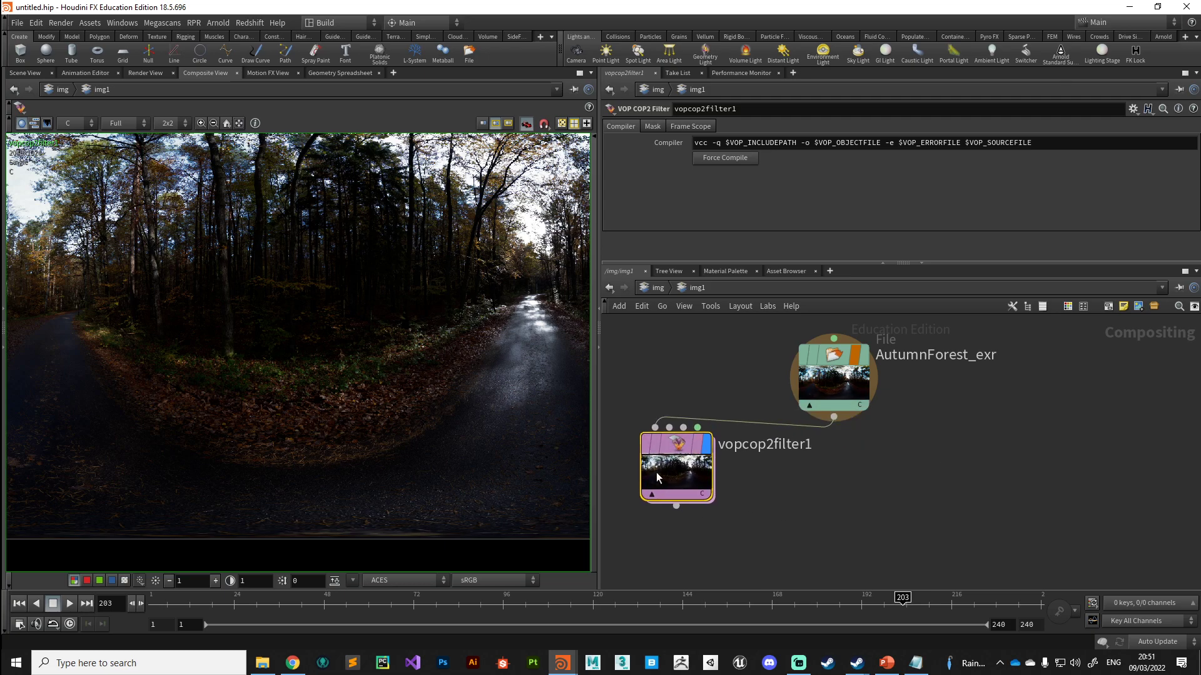
left_click(865, 362)
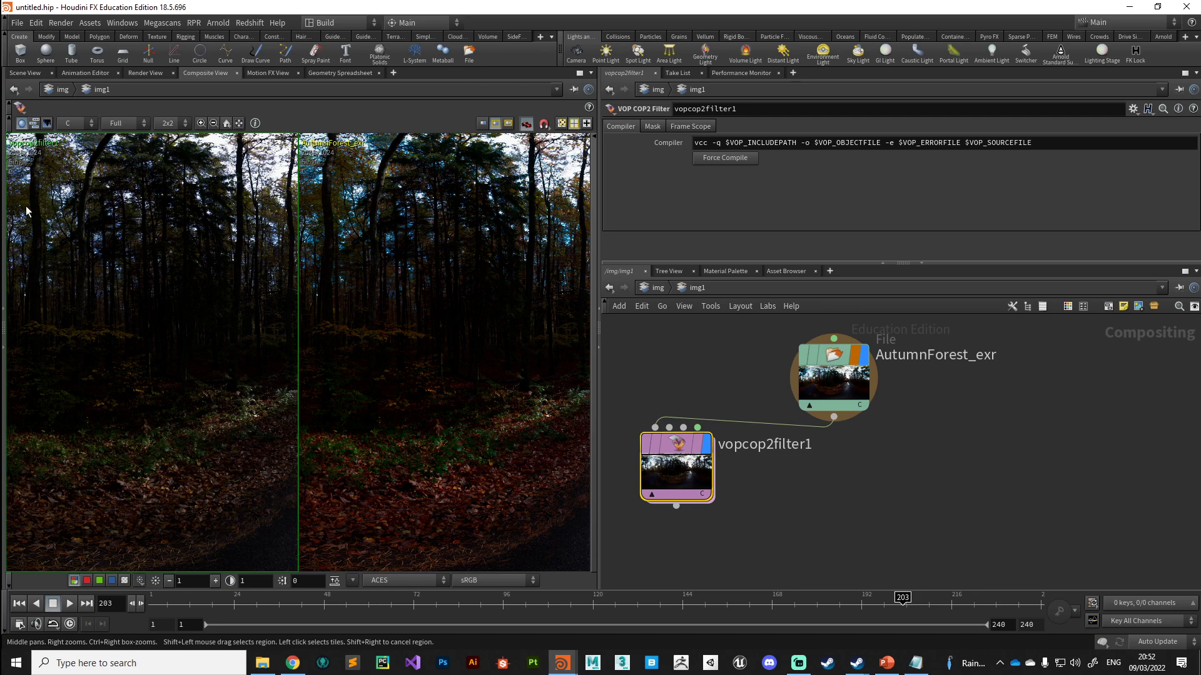
middle_click_drag(104, 401, 161, 402)
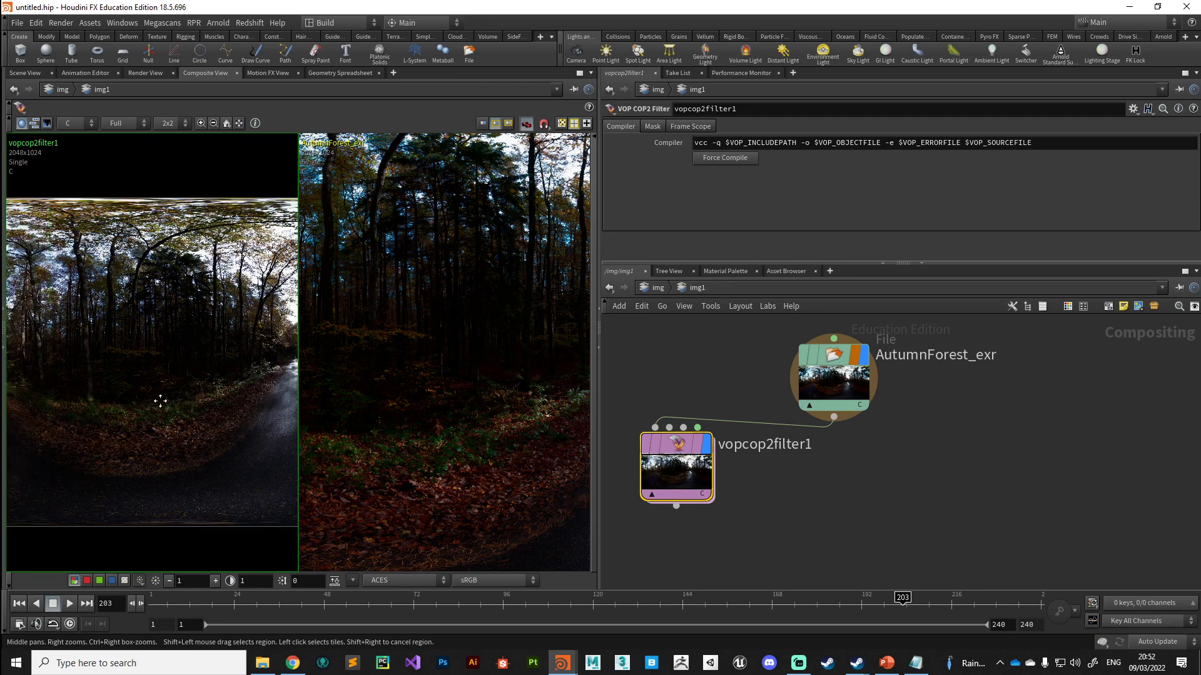
scroll(126, 327, "up", 3)
middle_click_drag(131, 343, 250, 460)
scroll(466, 481, "up", 3)
middle_click_drag(469, 437, 430, 459)
middle_click_drag(150, 413, 189, 492)
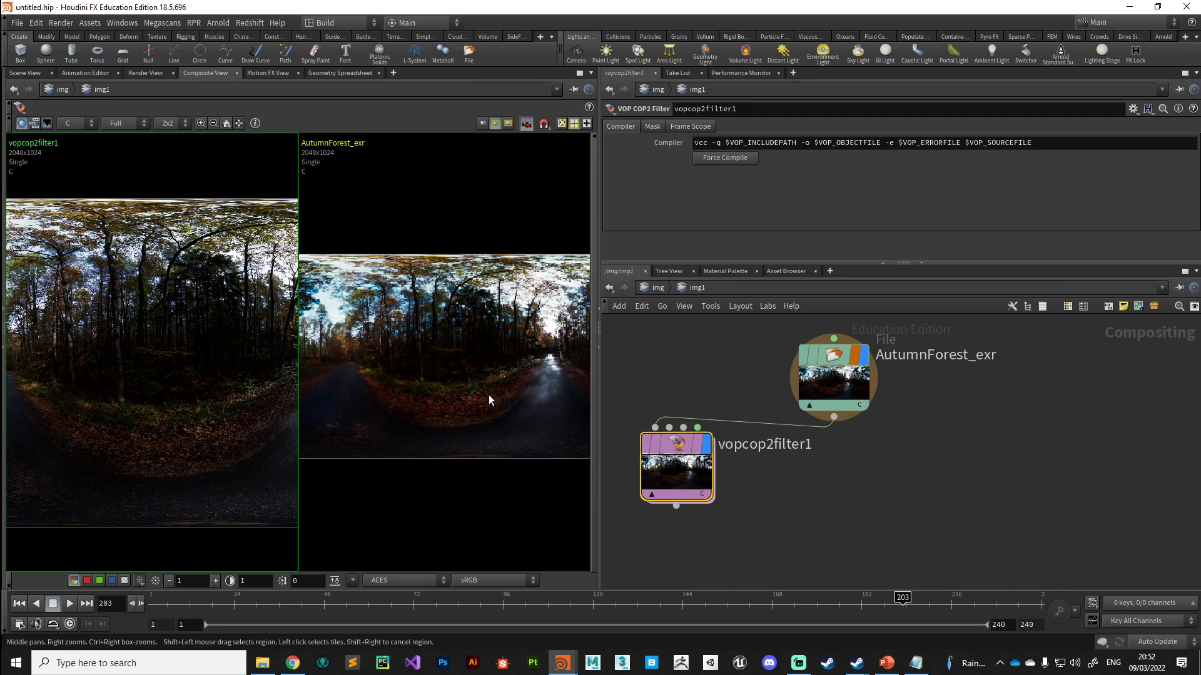
scroll(489, 395, "up", 2)
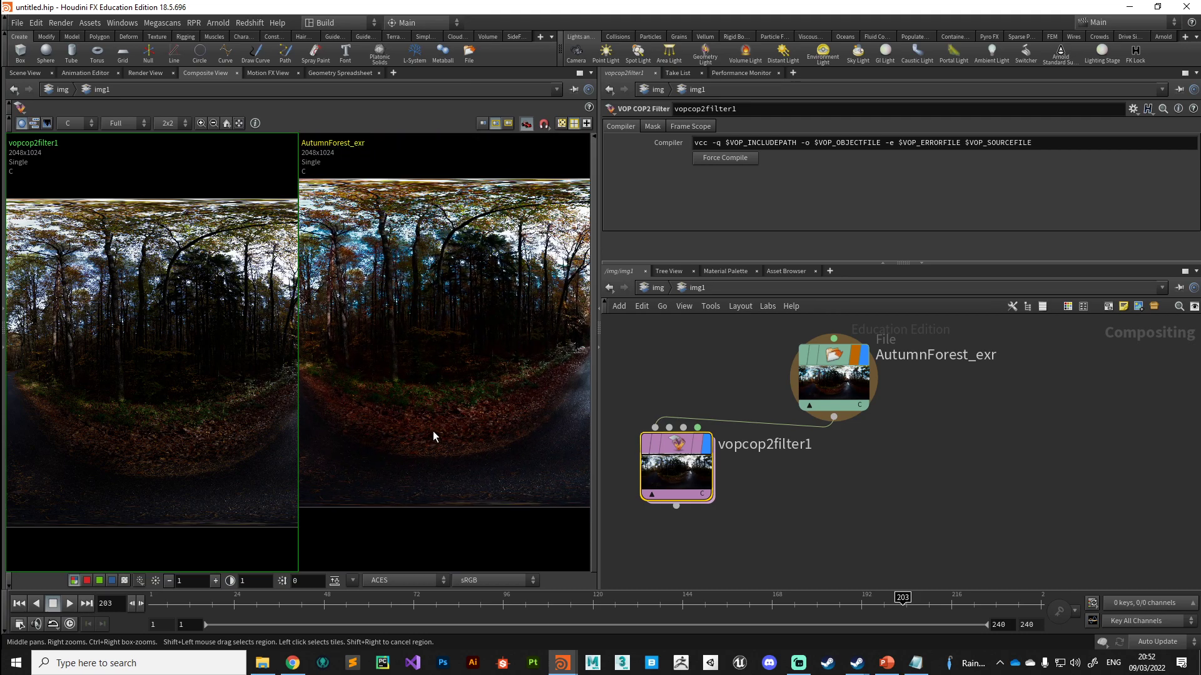
Enter vopcop2filter1 and select its global1, floattovec1, ocio_transform1, vectofloat1 and output1 nodes
double_click(676, 466)
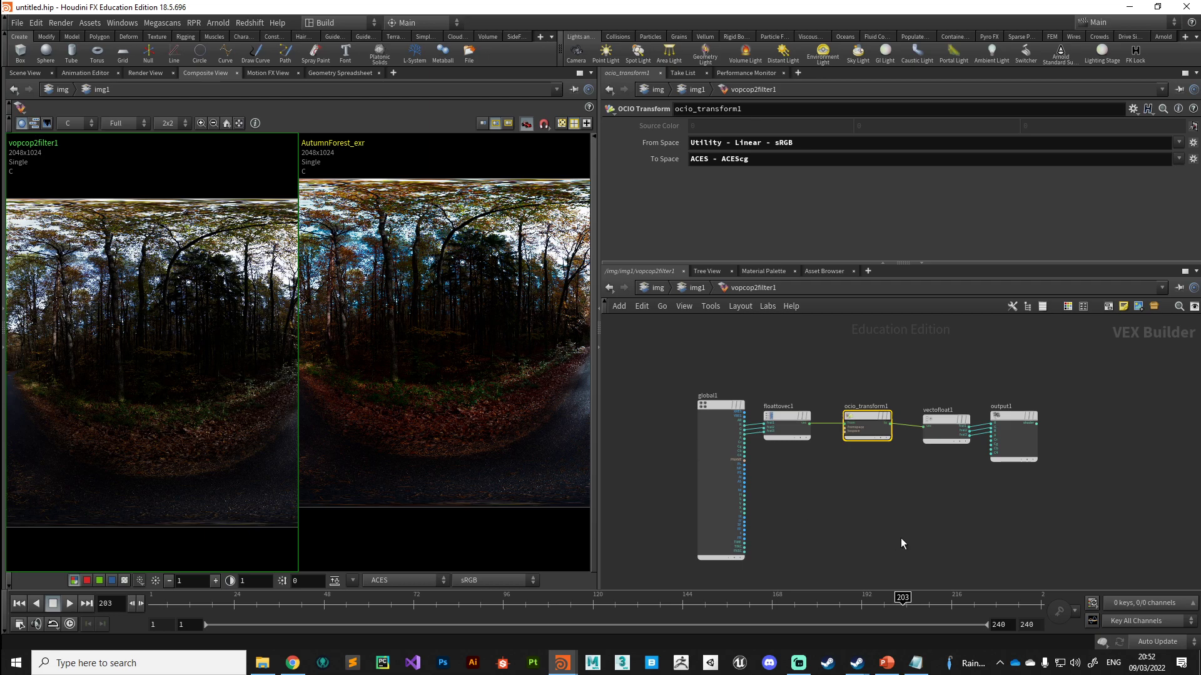
left_click_drag(651, 350, 1097, 597)
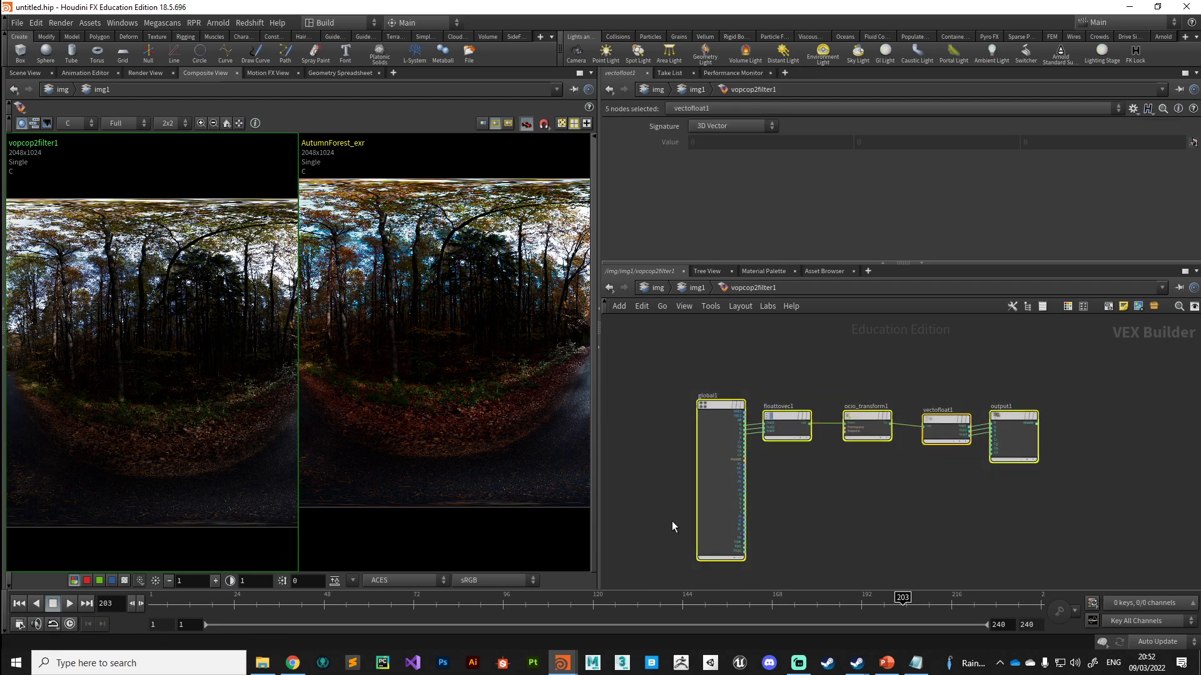